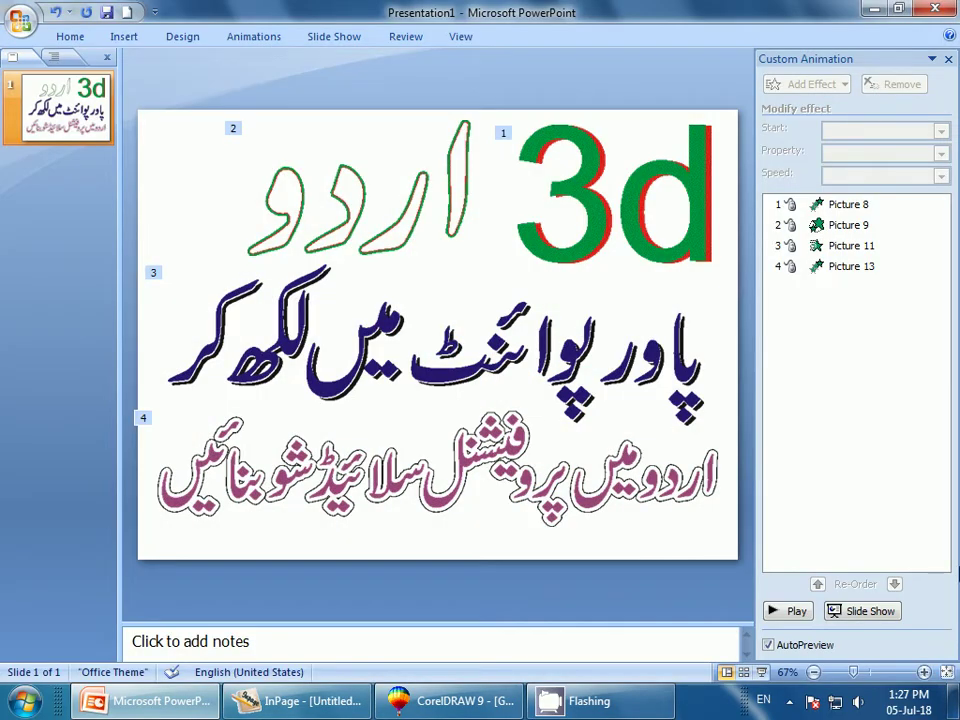
Switch from PowerPoint to the empty Untitled-1 InPage document.
{"action": "left_click", "coordinate": [284, 704]}
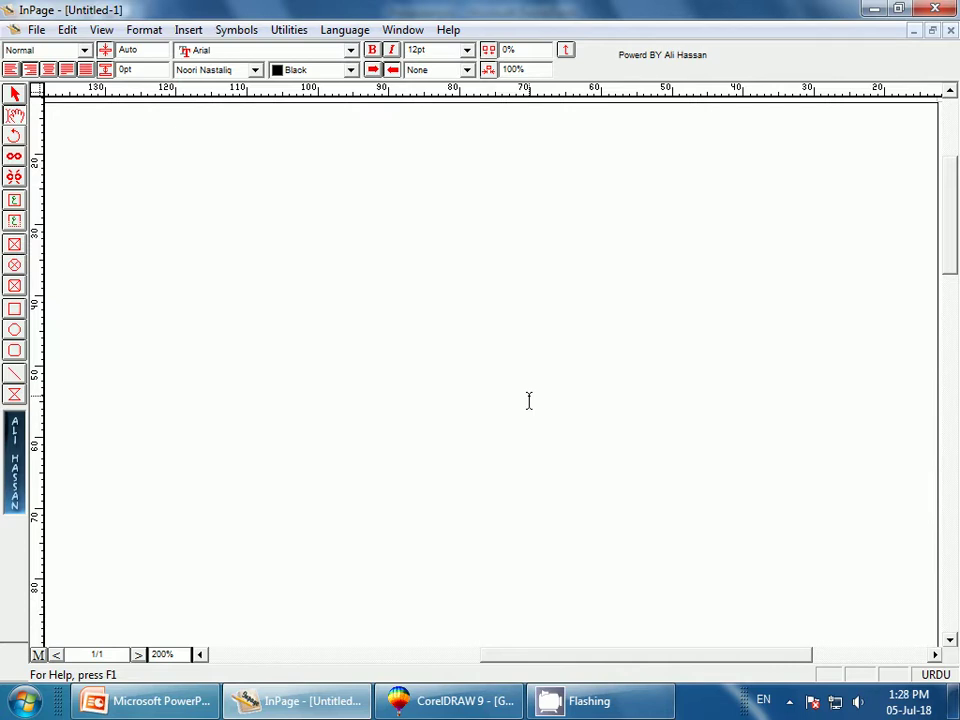
Type a person's name in Urdu near the top-right, then select and copy its text box.
{"action": "type", "text": "را"}
{"action": "type", "text": "نام"}
{"action": "type", "text": "ہتاب عا"}
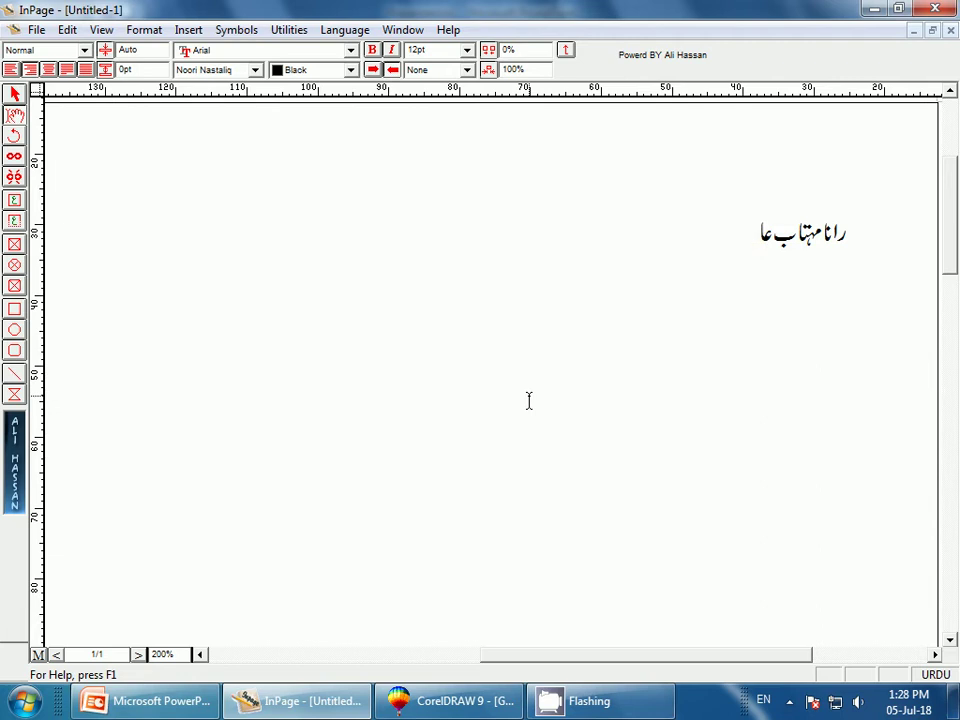
{"action": "type", "text": "لم"}
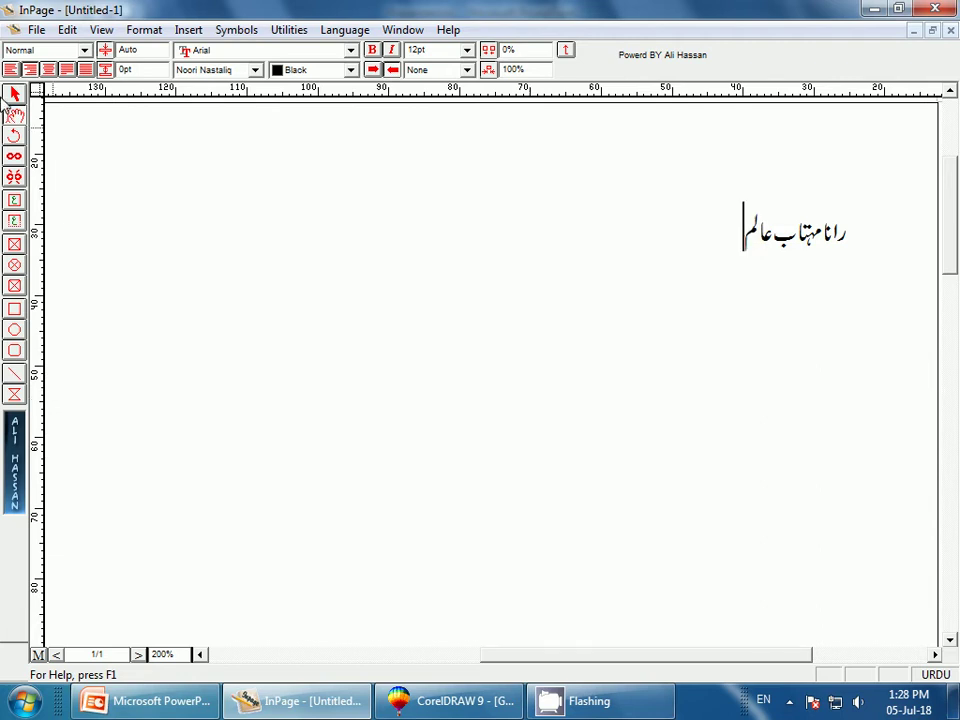
{"action": "left_click", "coordinate": [15, 95]}
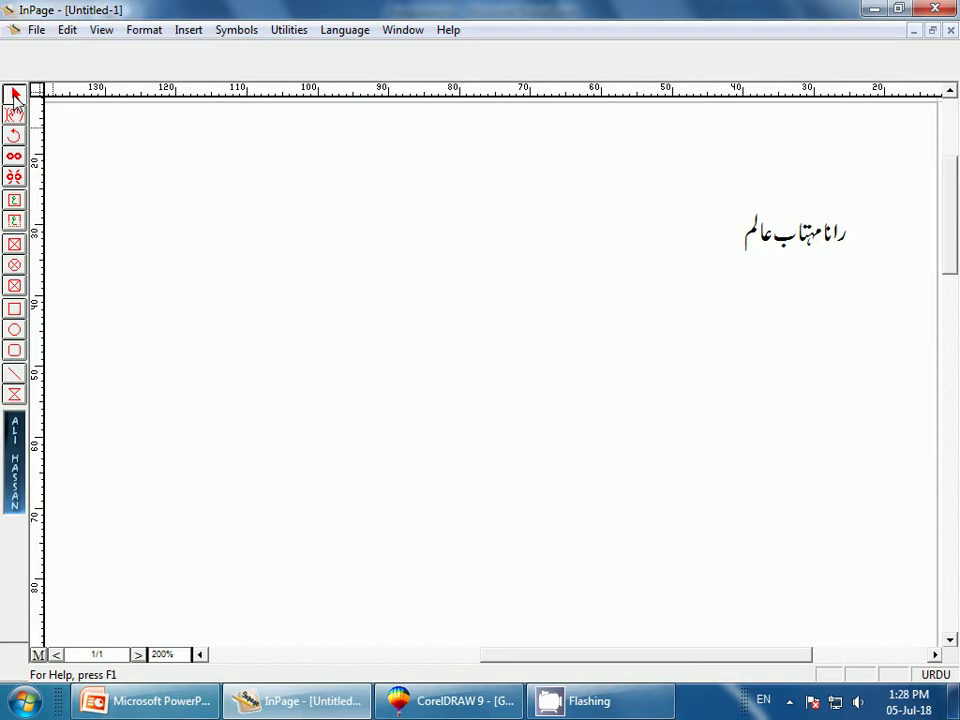
{"action": "left_click", "coordinate": [338, 293]}
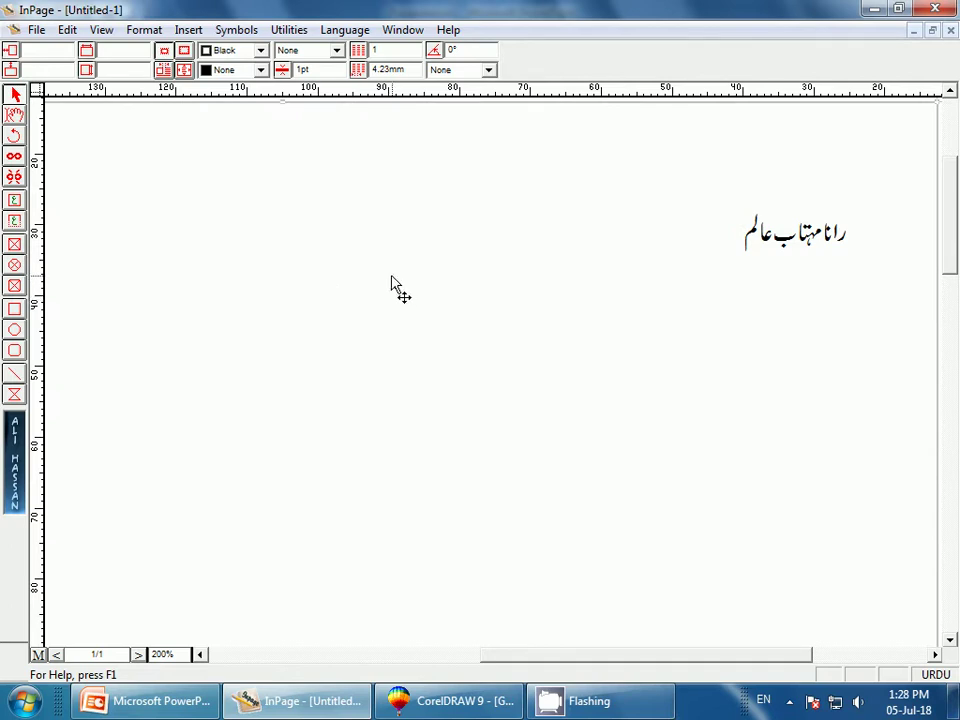
{"action": "right_click", "coordinate": [384, 281]}
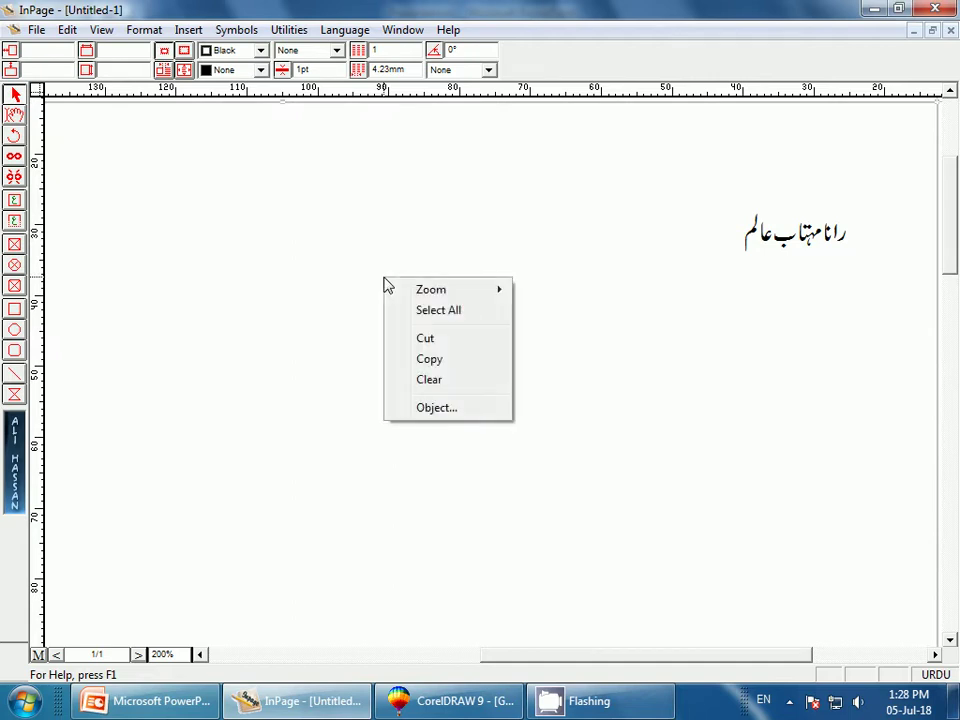
{"action": "left_click", "coordinate": [405, 379]}
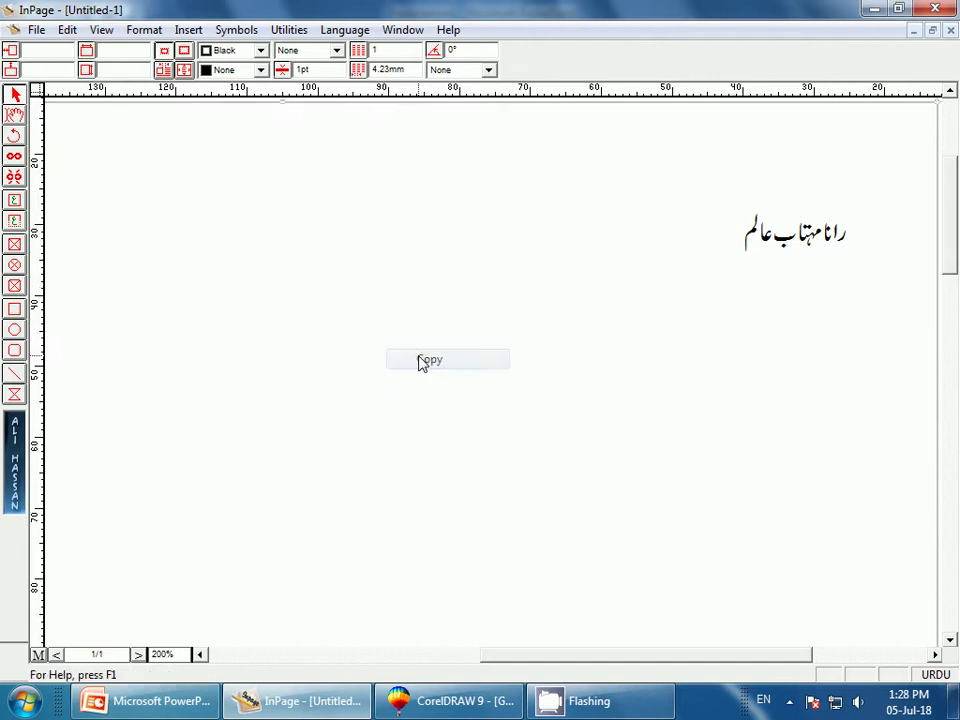
Paste the copied Urdu name onto the CorelDRAW canvas as an 8-object group.
{"action": "left_click", "coordinate": [420, 708]}
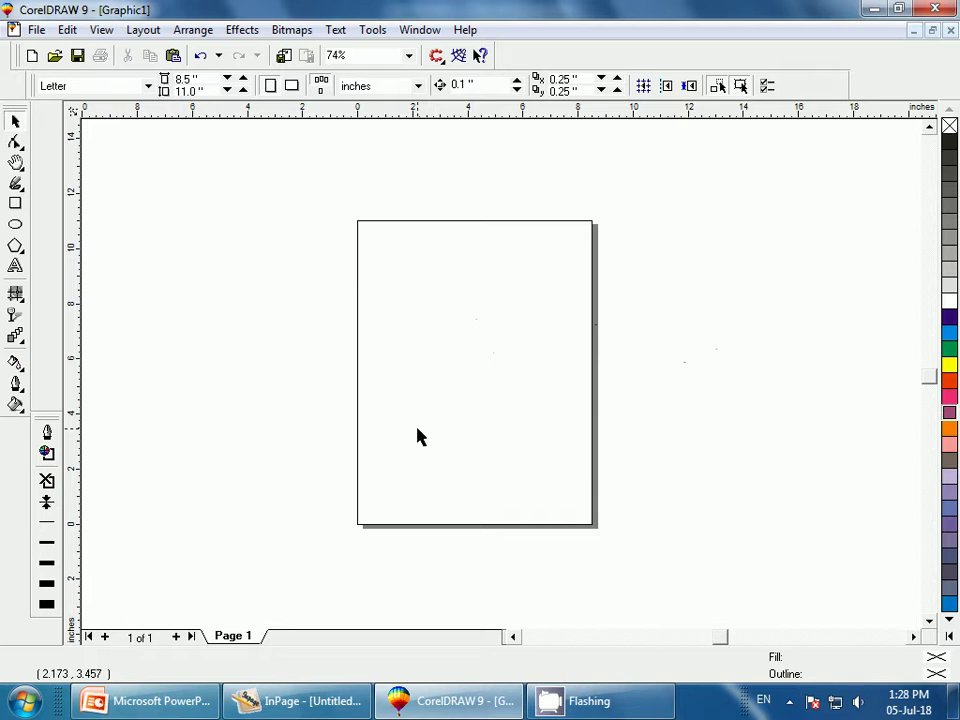
{"action": "mouse_move", "coordinate": [298, 701]}
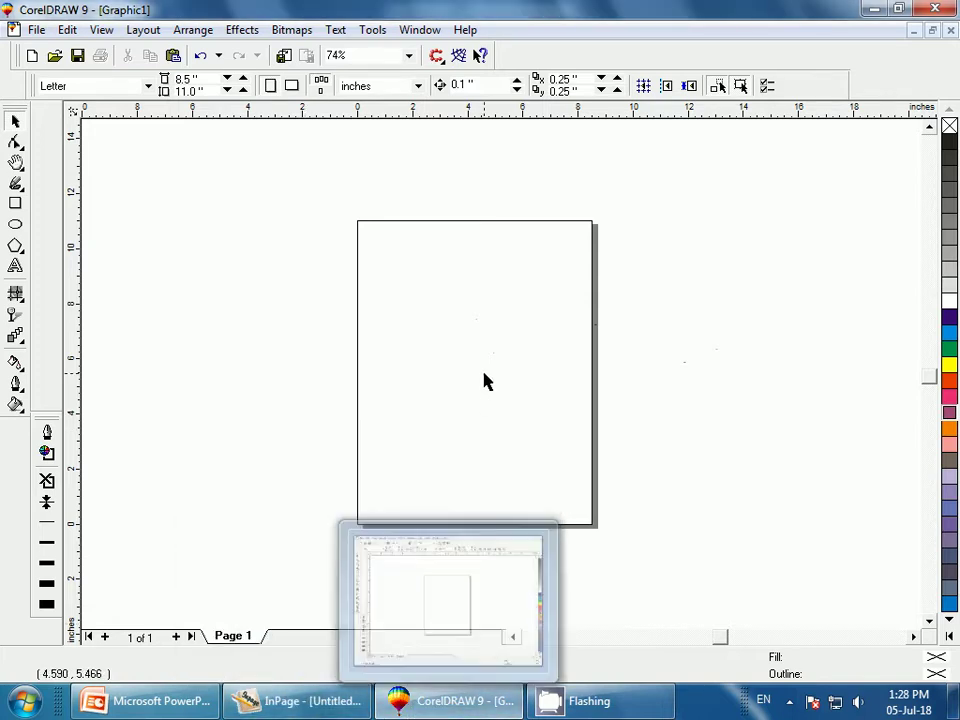
{"action": "right_click", "coordinate": [429, 372]}
{"action": "left_click", "coordinate": [475, 494]}
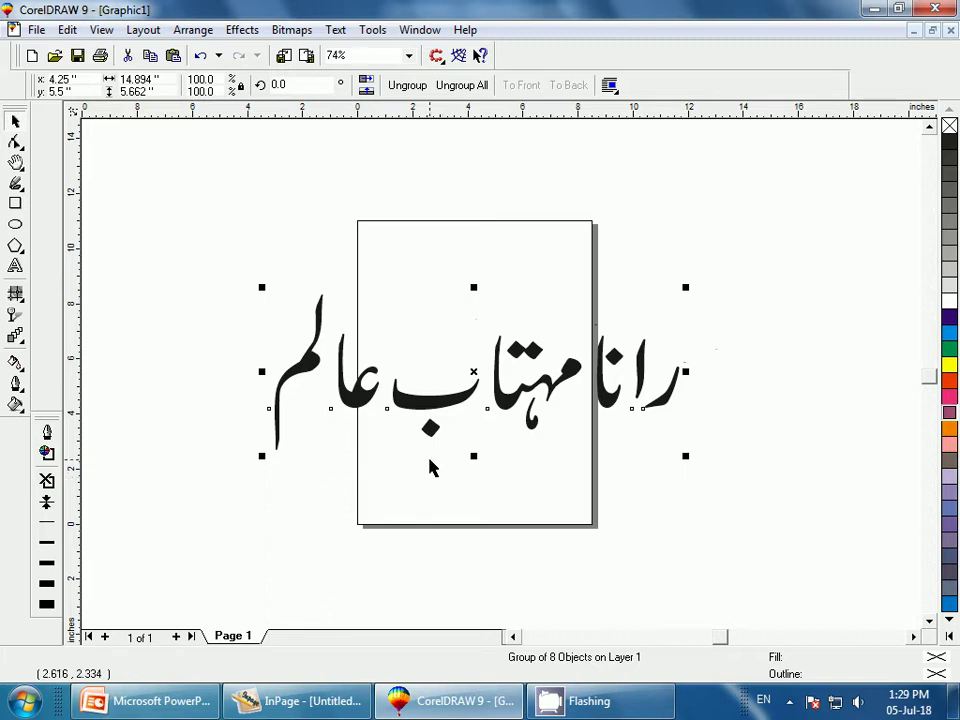
Give the Urdu name group a round-cornered, round-capped outline 0.26042 inches wide.
{"action": "key", "text": "shift+F2"}
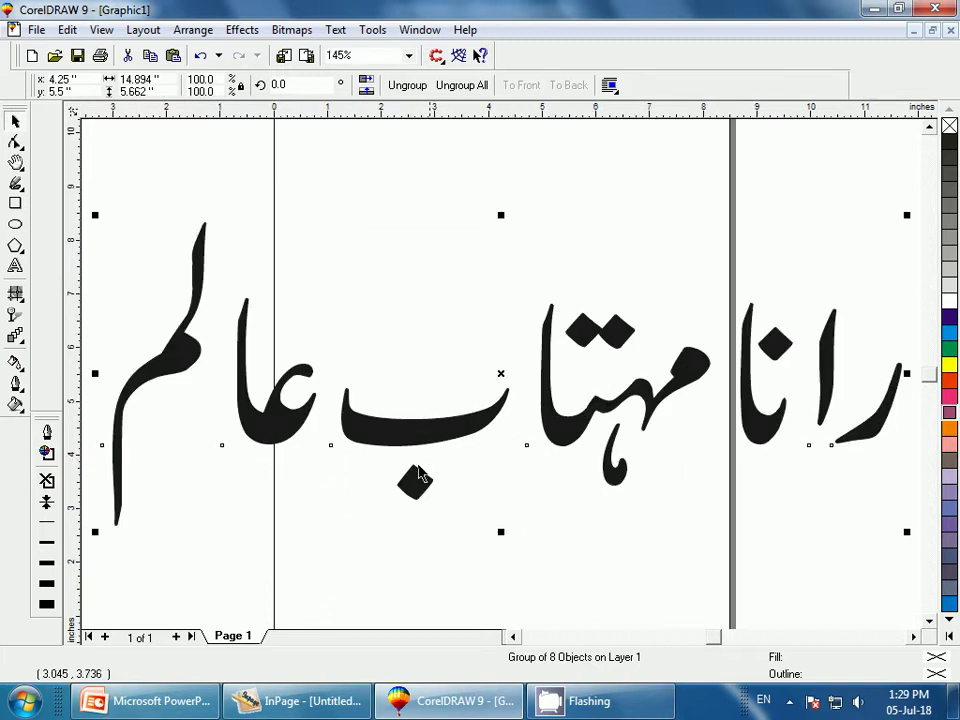
{"action": "left_click", "coordinate": [372, 500]}
{"action": "left_click", "coordinate": [395, 450]}
{"action": "key", "text": "F12"}
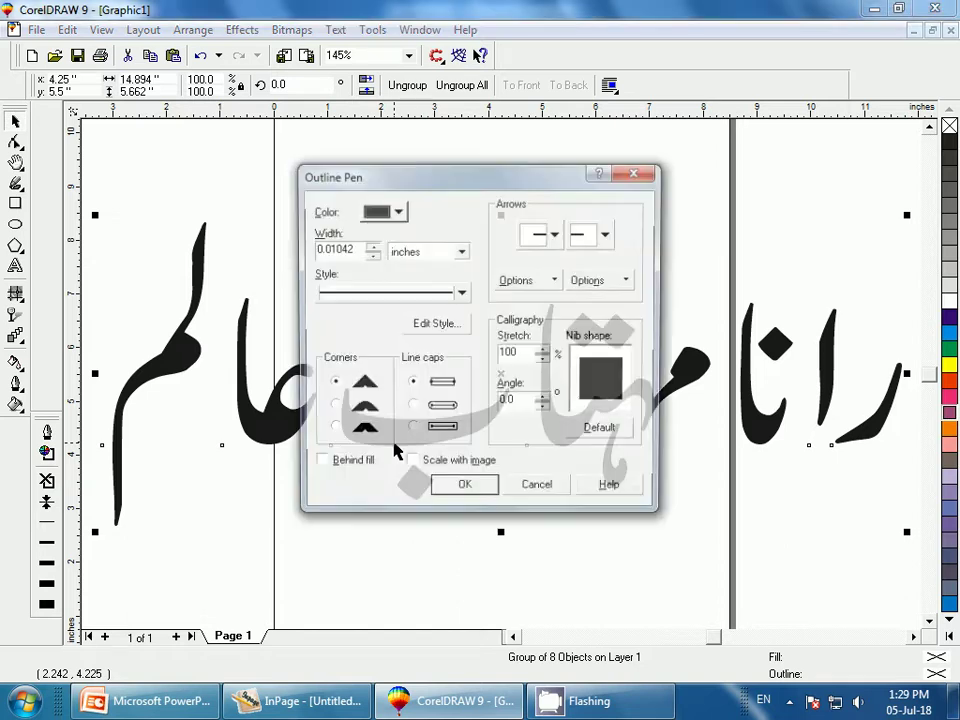
{"action": "left_click", "coordinate": [331, 407]}
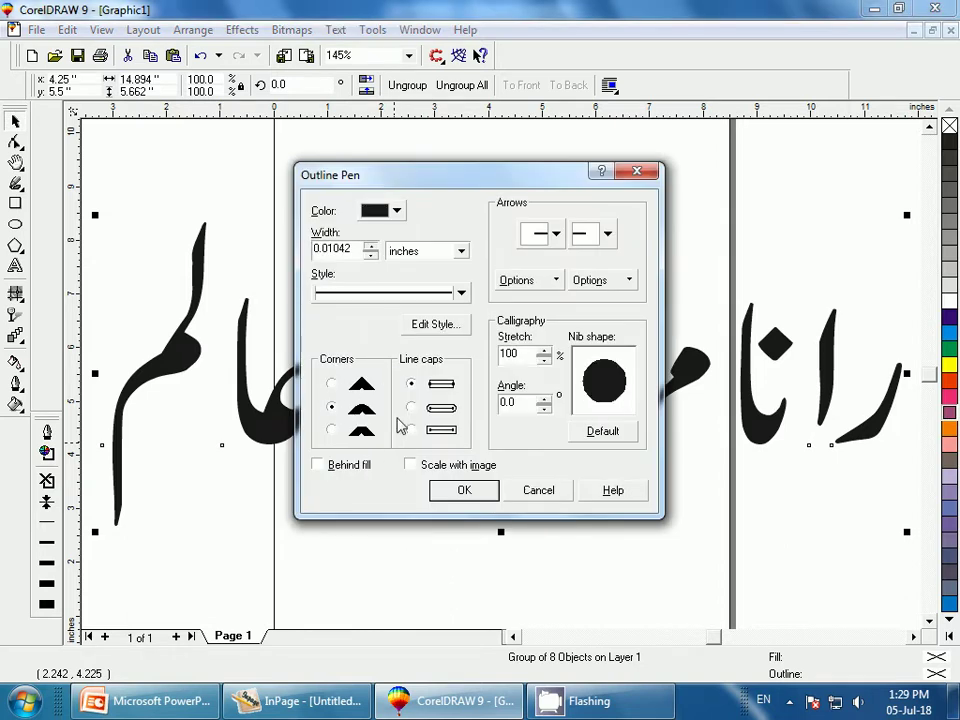
{"action": "left_click", "coordinate": [411, 407]}
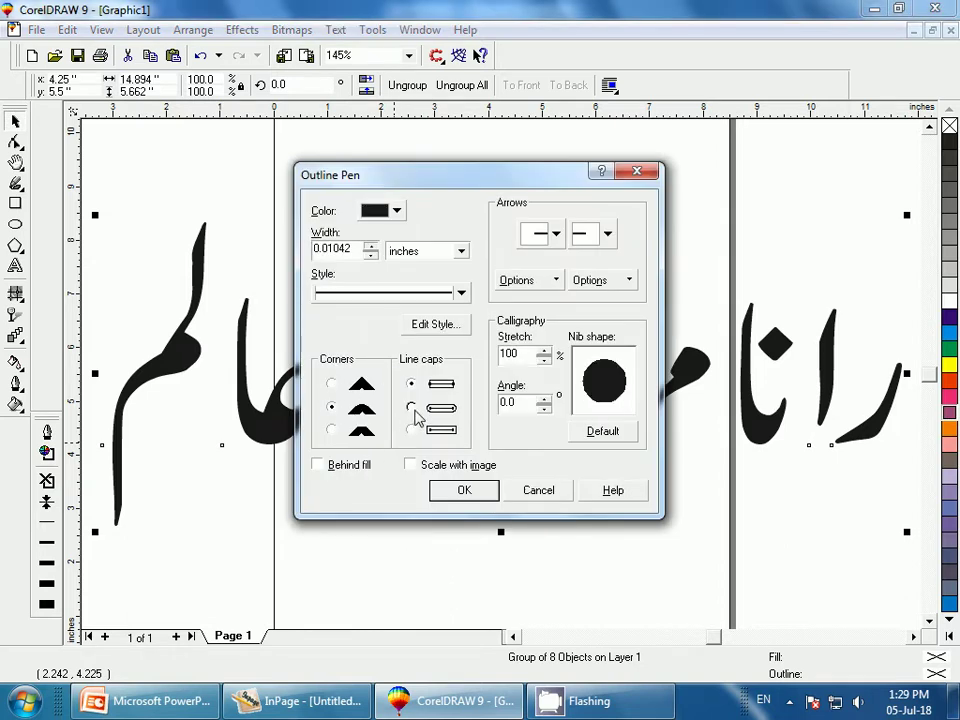
{"action": "left_click", "coordinate": [369, 245]}
{"action": "left_click", "coordinate": [369, 245]}
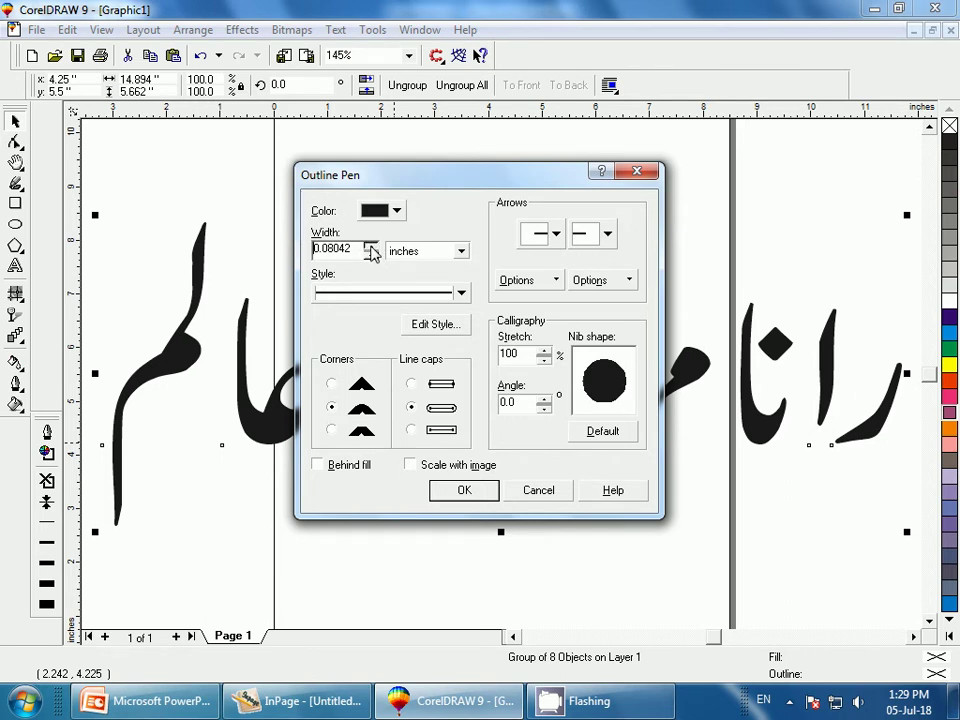
{"action": "left_click", "coordinate": [369, 245]}
{"action": "left_click", "coordinate": [370, 246]}
{"action": "left_click", "coordinate": [370, 246]}
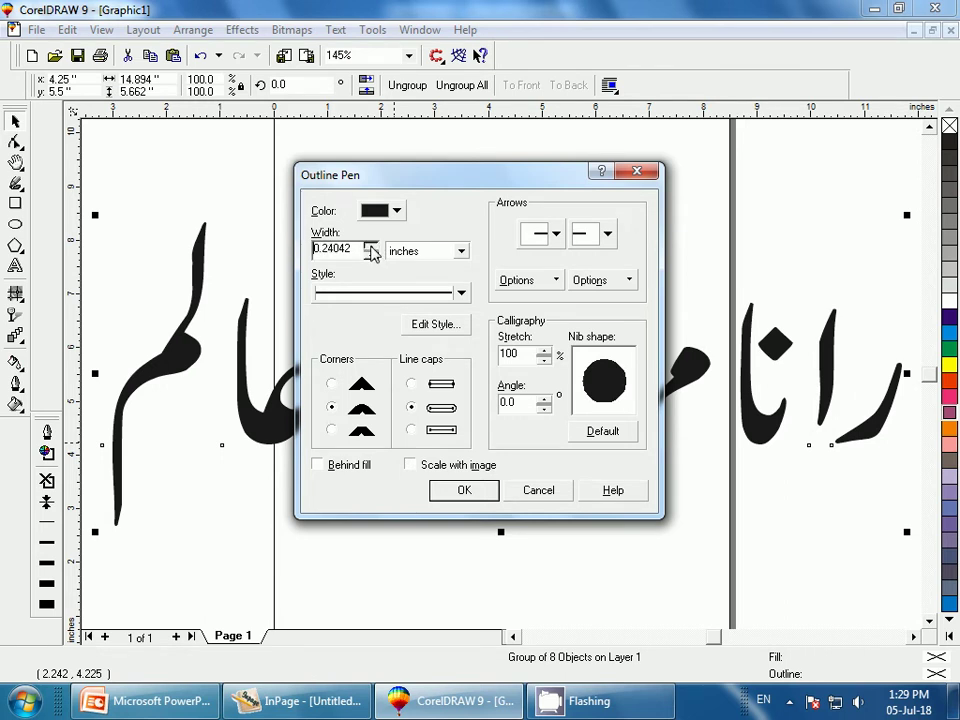
{"action": "left_click", "coordinate": [462, 490]}
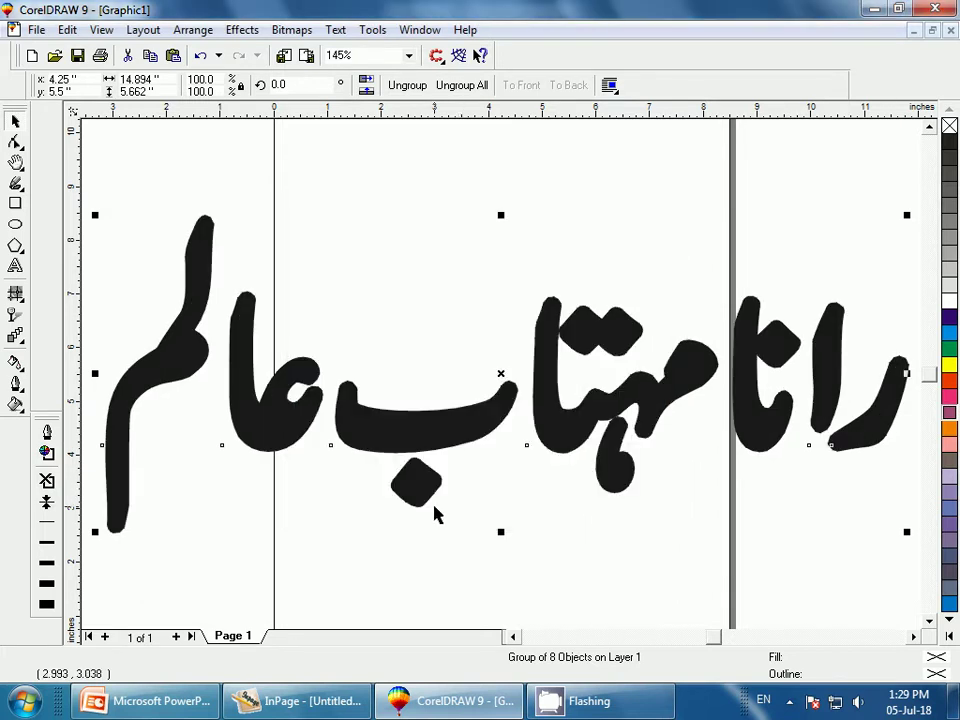
Thicken the name's outline further to about 0.44 inches.
{"action": "key", "text": "F12"}
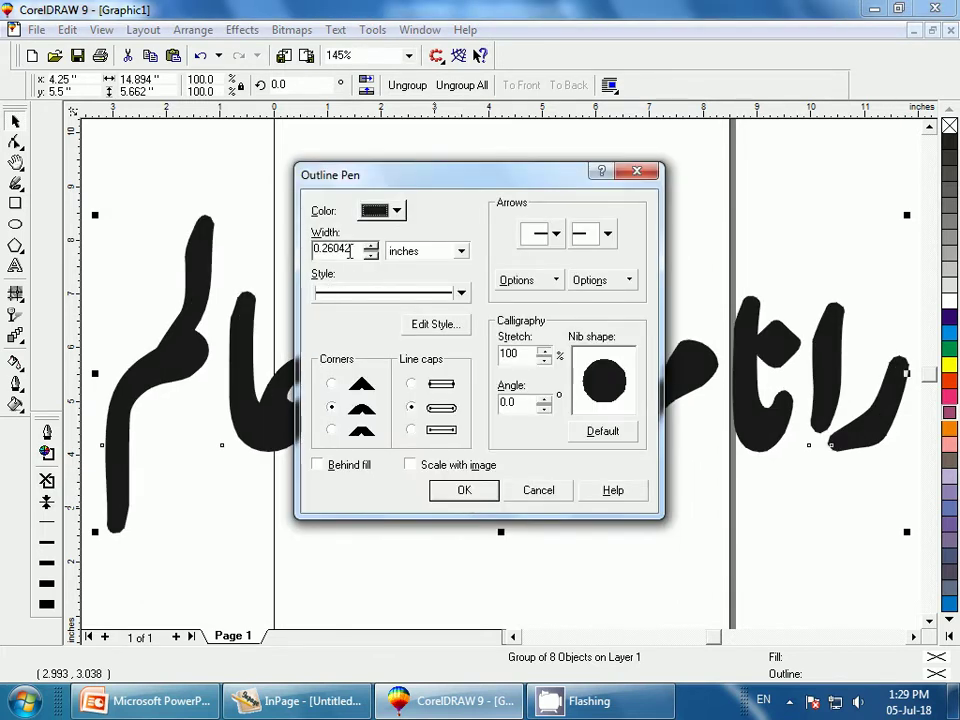
{"action": "left_click", "coordinate": [368, 246]}
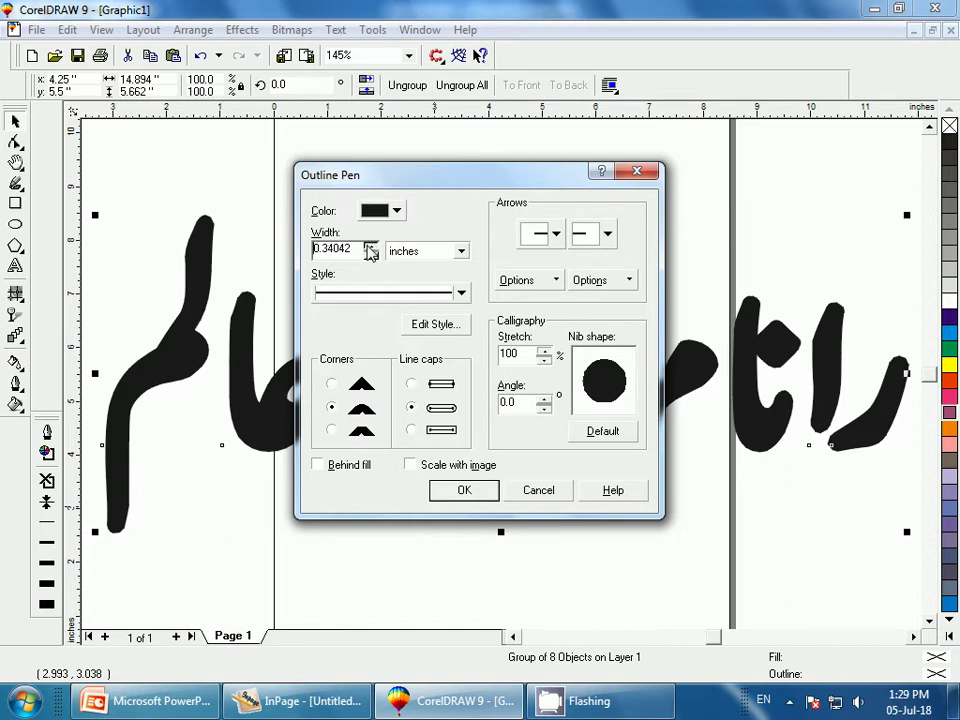
{"action": "left_click", "coordinate": [368, 246]}
{"action": "left_click", "coordinate": [463, 489]}
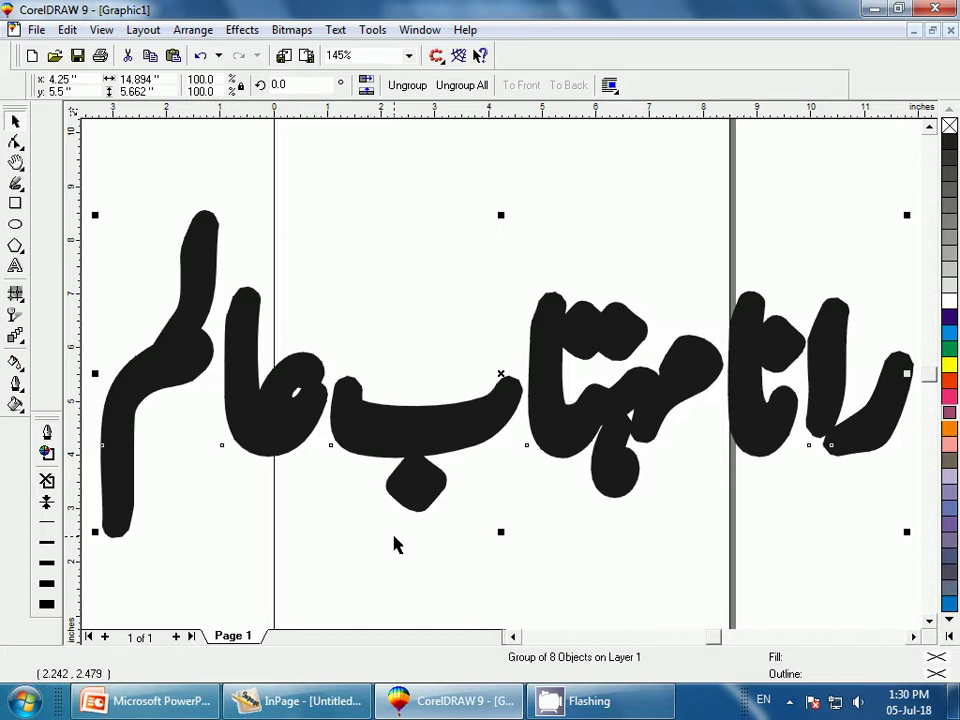
Fill the Urdu name green and slightly reduce its outline width.
{"action": "left_click", "coordinate": [948, 350]}
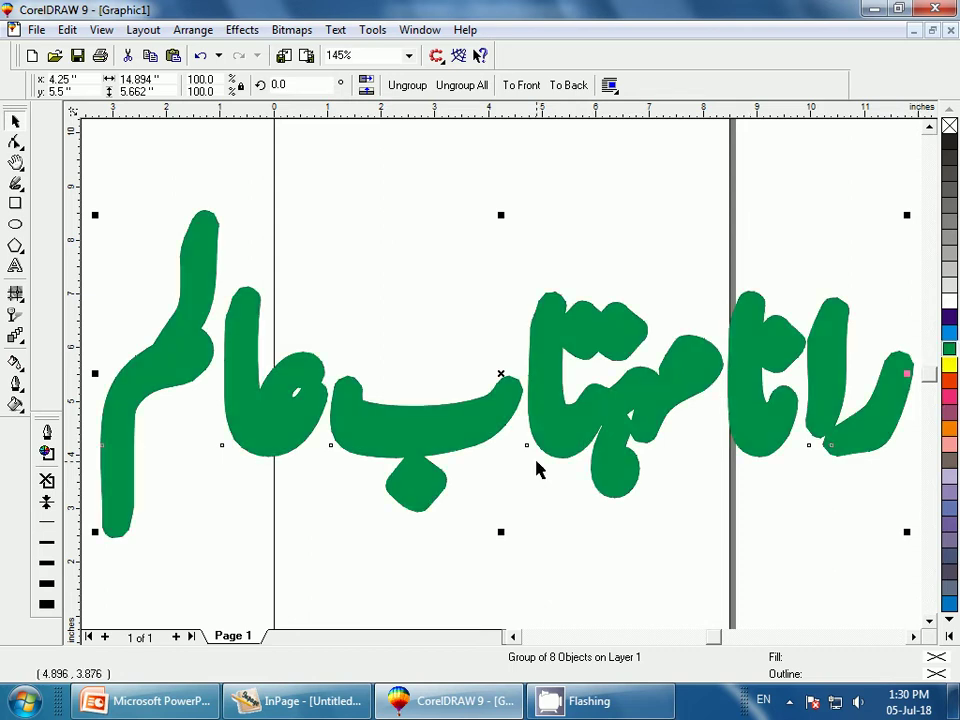
{"action": "key", "text": "F12"}
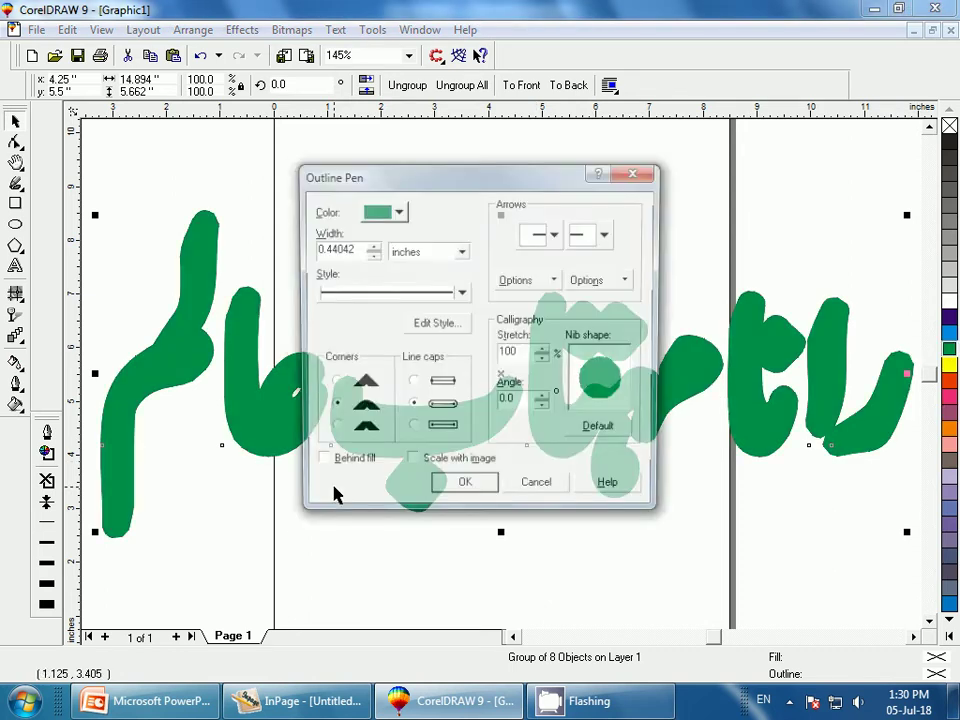
{"action": "left_click", "coordinate": [371, 255]}
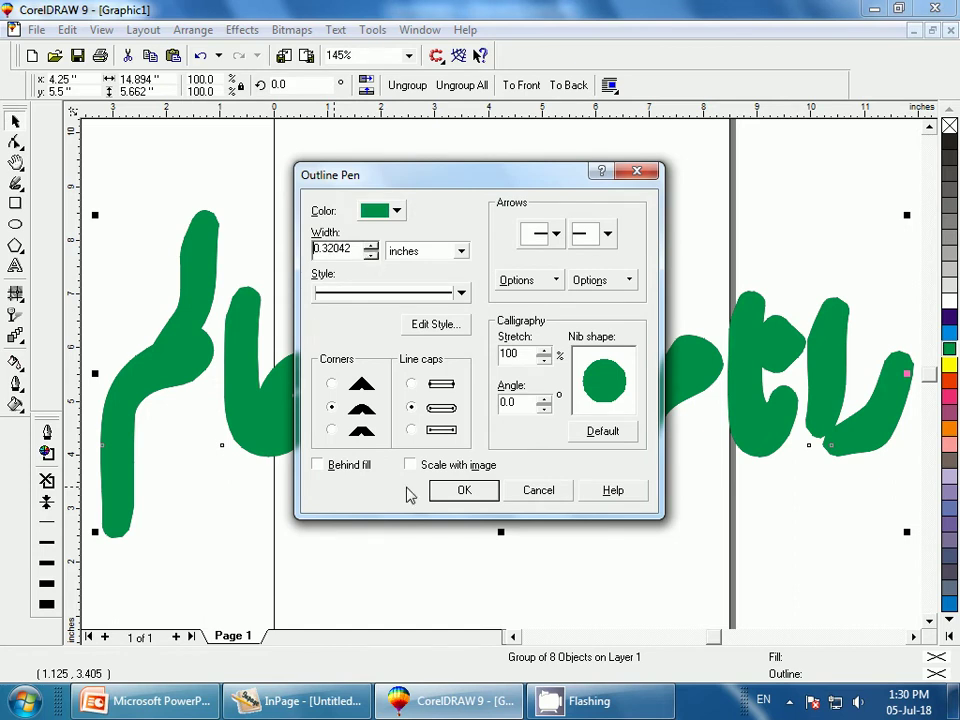
{"action": "left_click", "coordinate": [463, 491]}
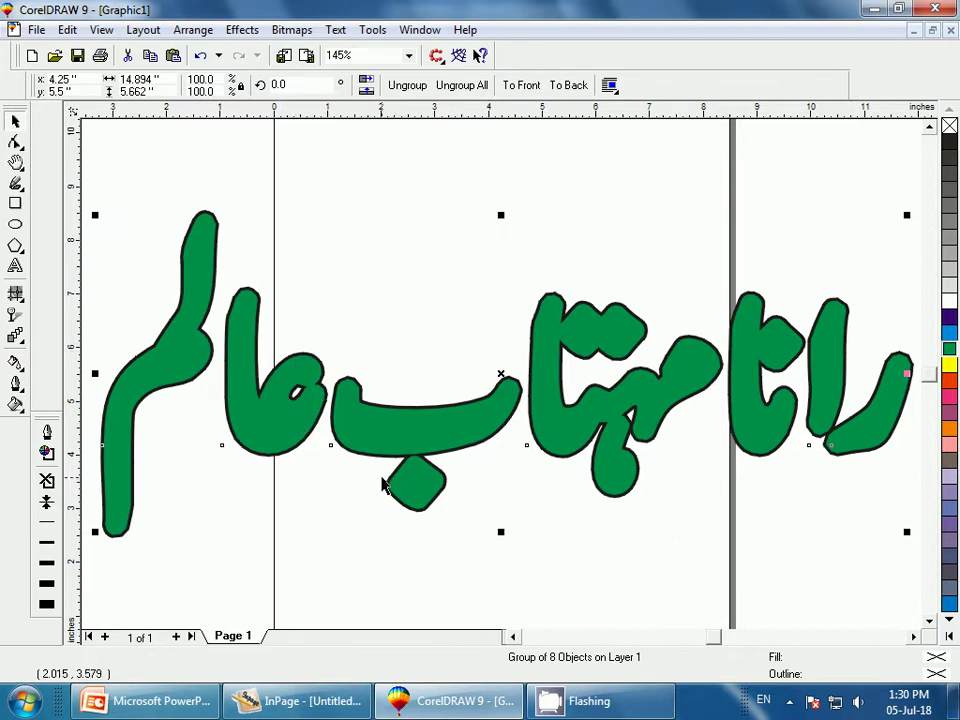
Reduce the name's outline width again to about 0.22 inches.
{"action": "key", "text": "F12"}
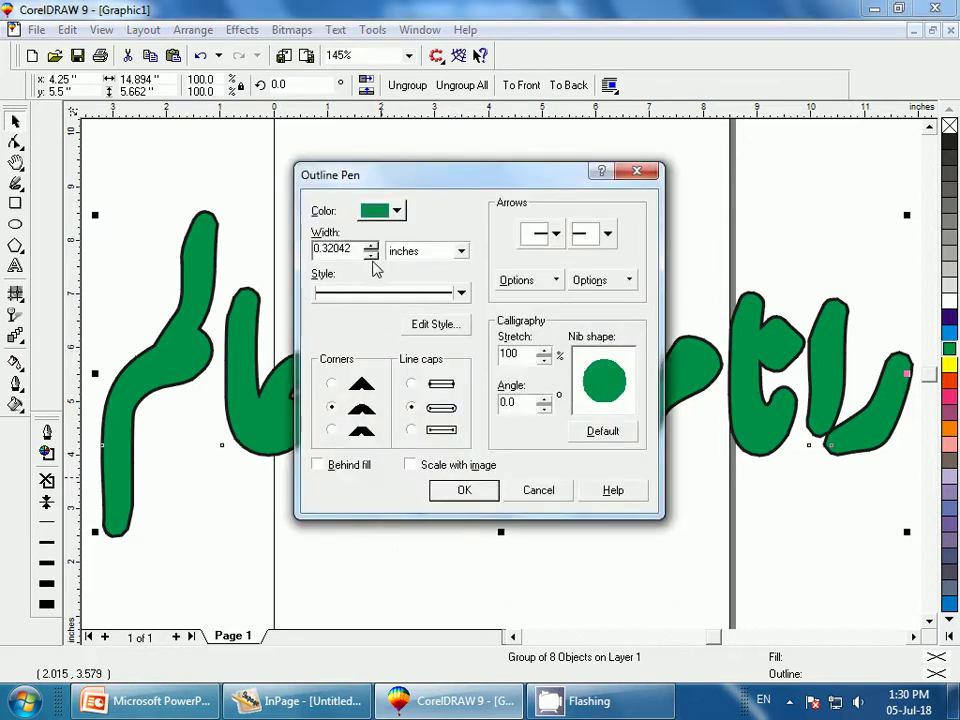
{"action": "left_click", "coordinate": [371, 253]}
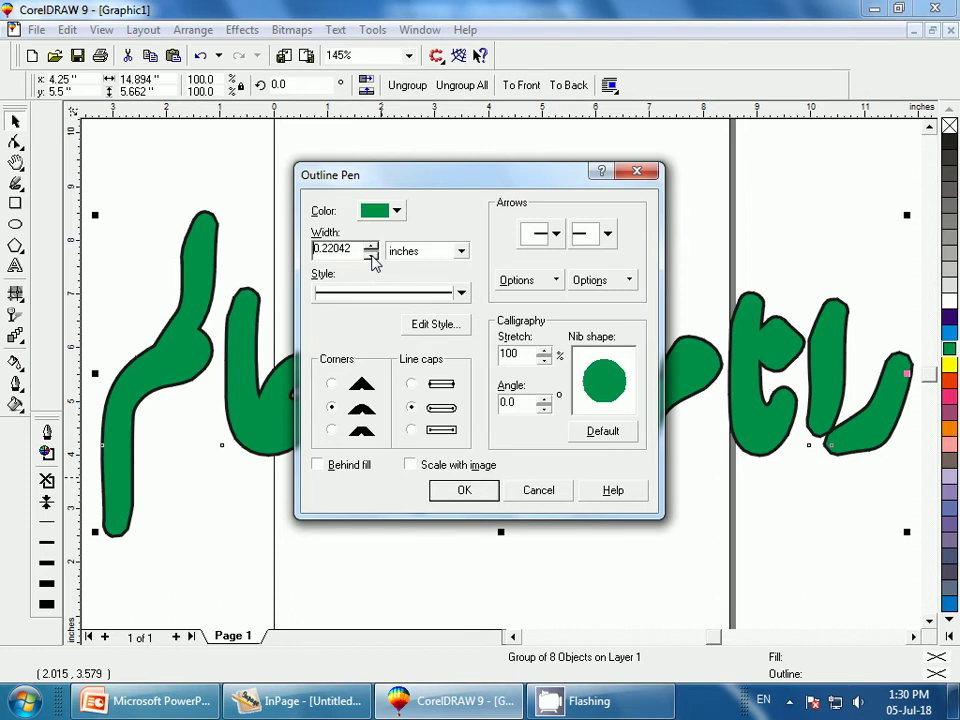
{"action": "left_click", "coordinate": [371, 255]}
{"action": "left_click", "coordinate": [458, 496]}
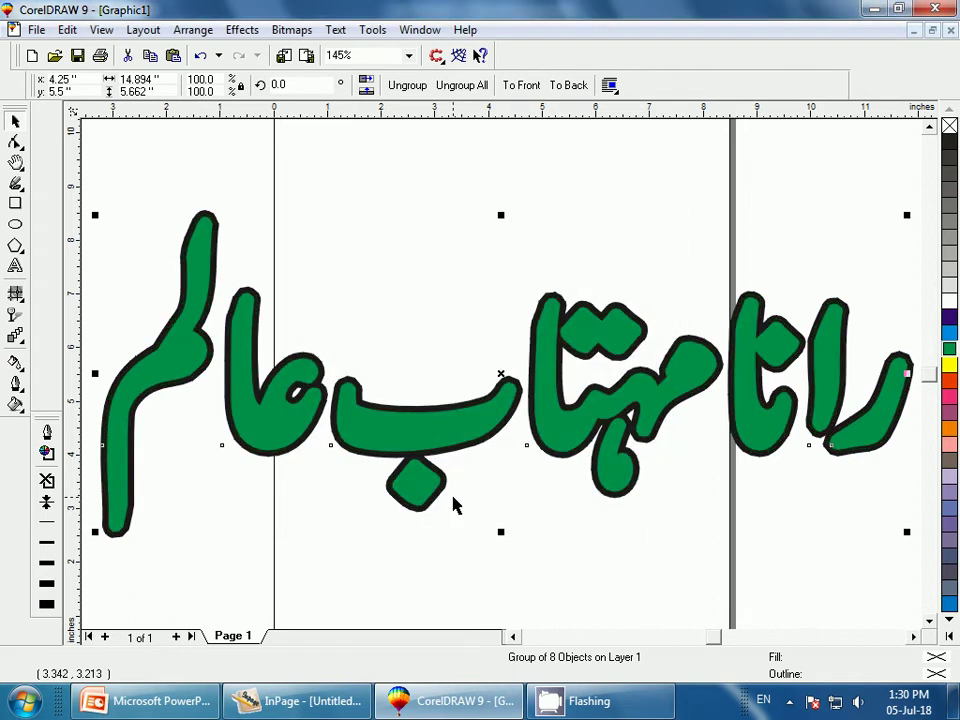
Change the Urdu name's fill to yellow.
{"action": "left_click", "coordinate": [408, 442]}
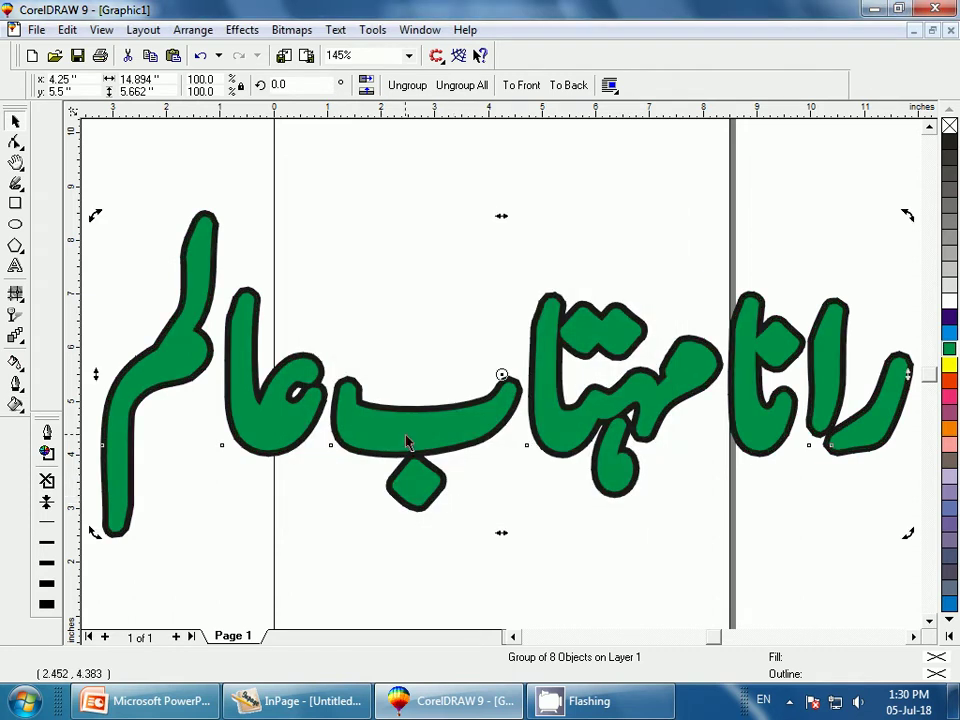
{"action": "left_click", "coordinate": [408, 442]}
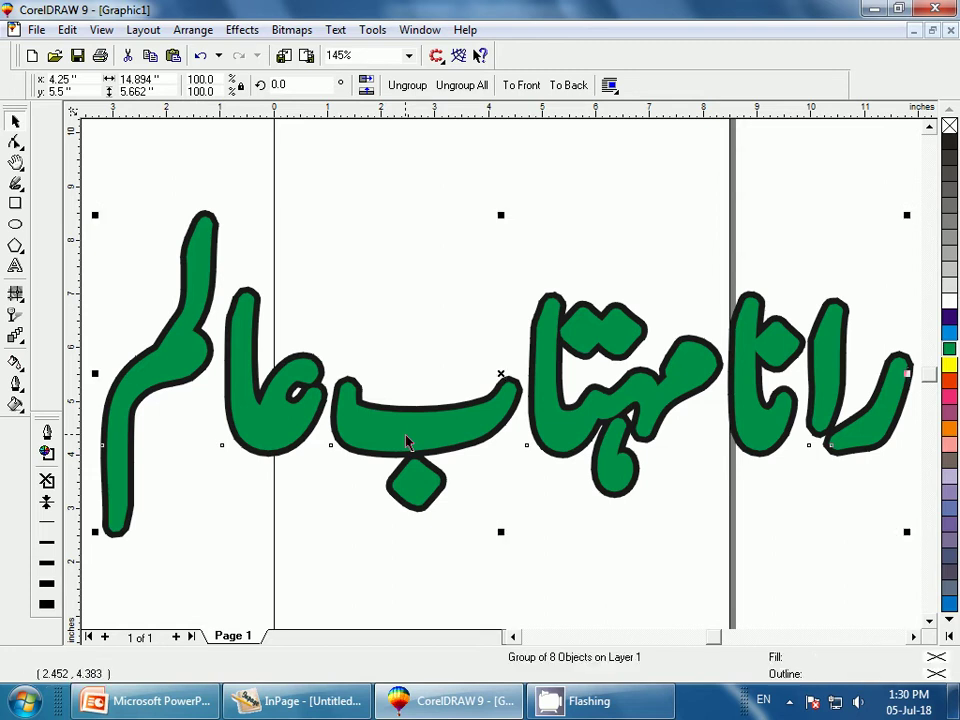
{"action": "left_click", "coordinate": [950, 366]}
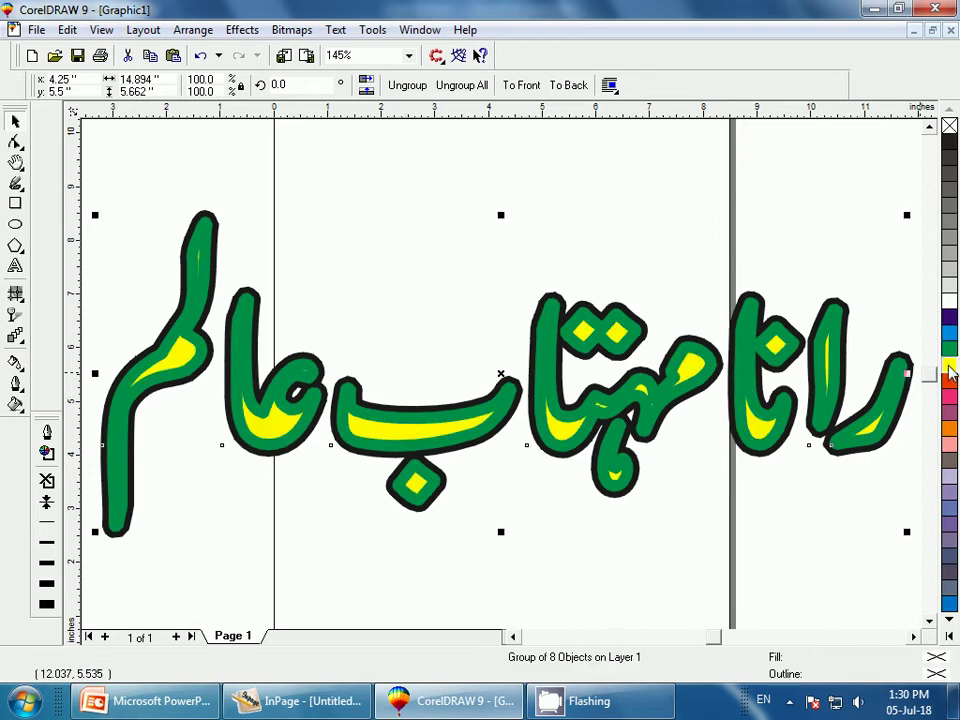
Set the name's outline width to 0.00805 inches and view the whole page.
{"action": "key", "text": "F12"}
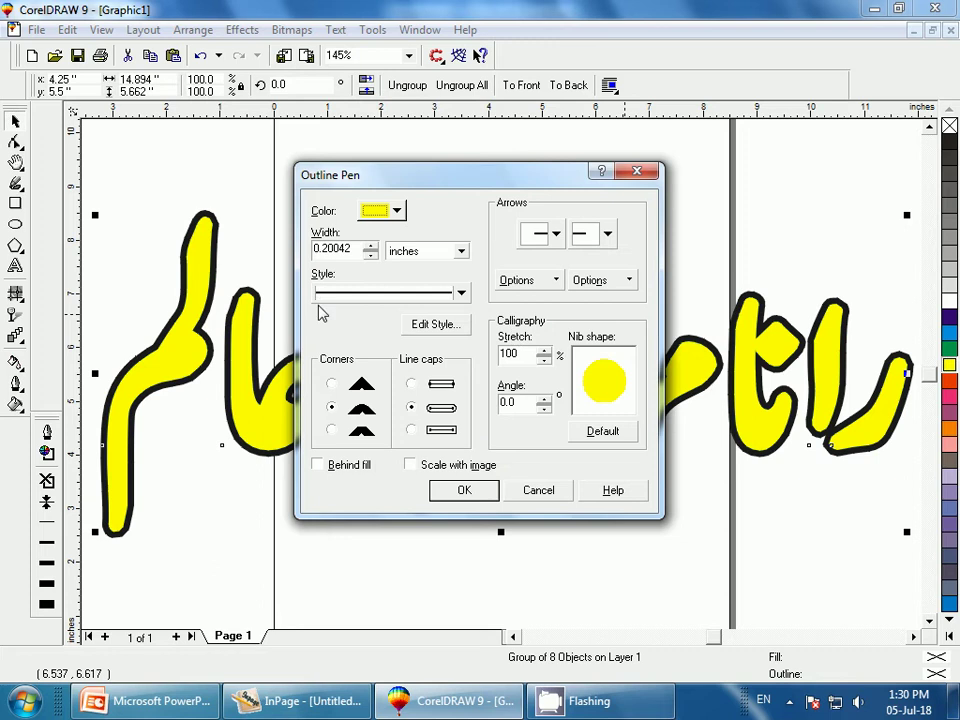
{"action": "left_click", "coordinate": [369, 255]}
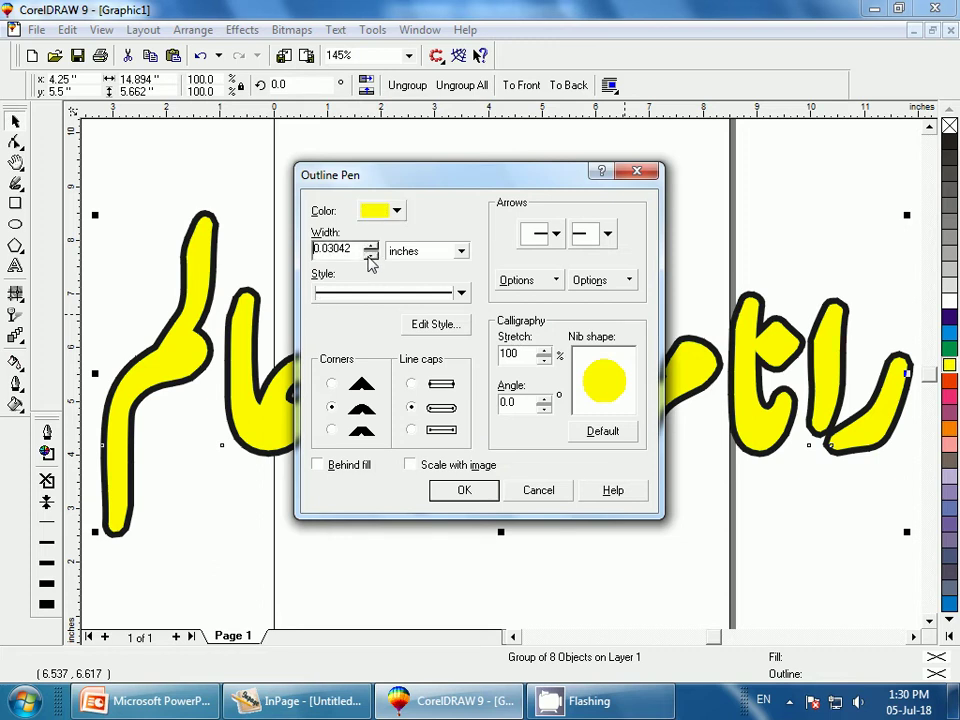
{"action": "type", "text": "0.00805"}
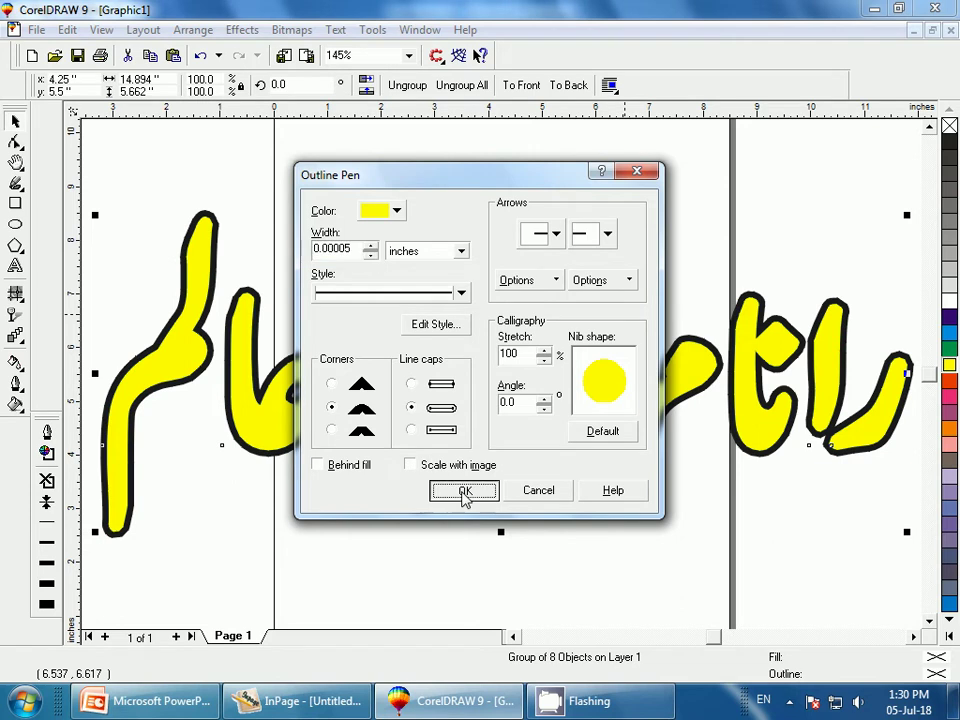
{"action": "left_click", "coordinate": [464, 490]}
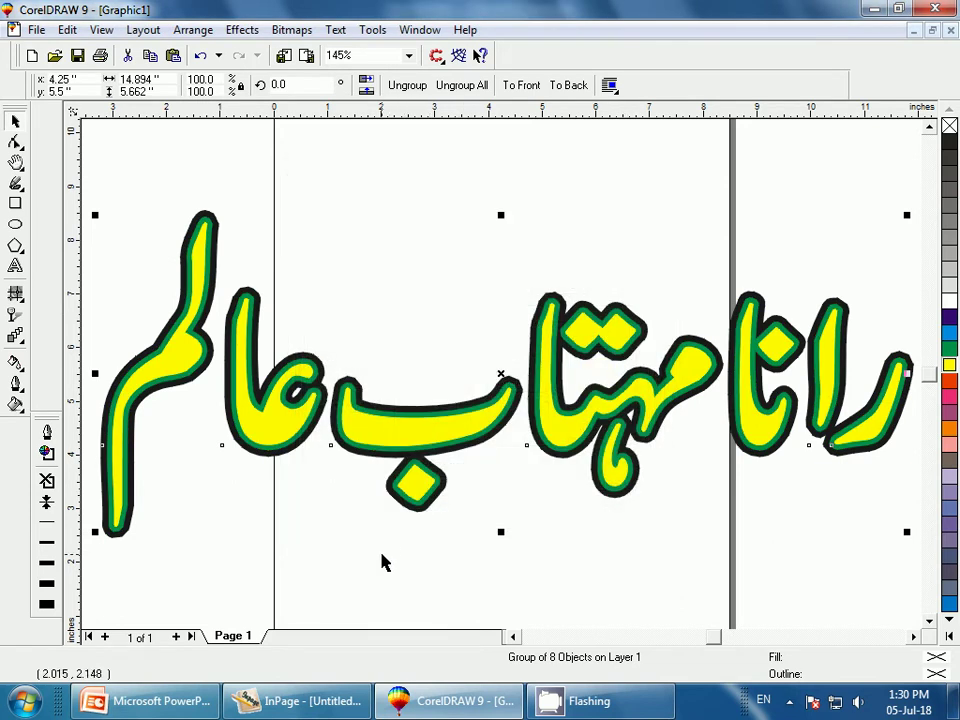
{"action": "key", "text": "F3"}
{"action": "key", "text": "Escape"}
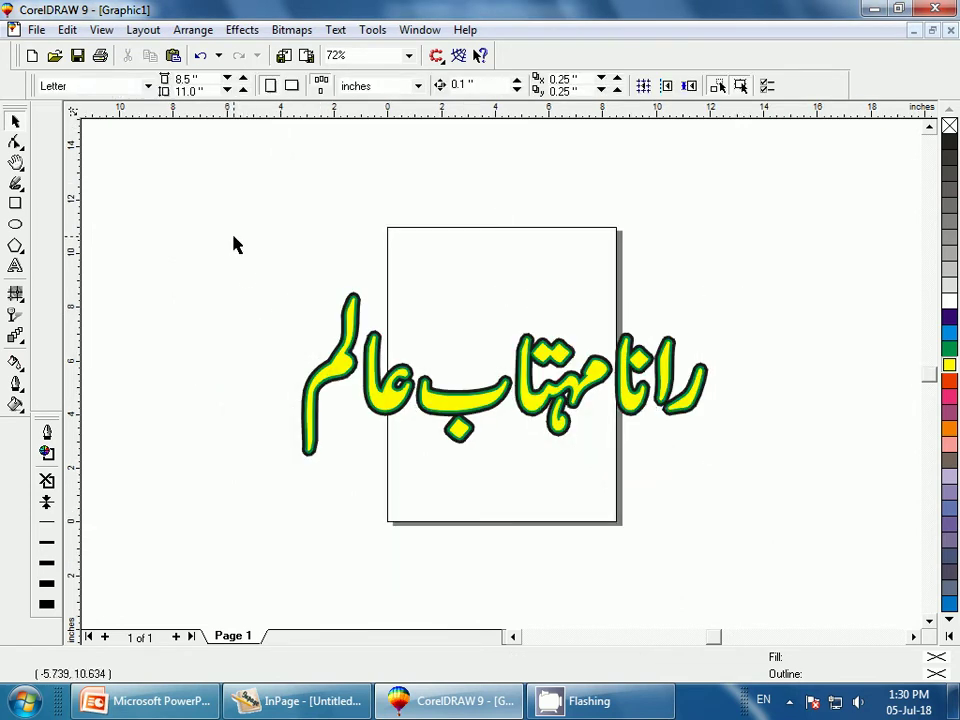
Add a text label above the Urdu name and enlarge it to about 279%.
{"action": "left_click_drag", "start_coordinate": [236, 244], "coordinate": [731, 518]}
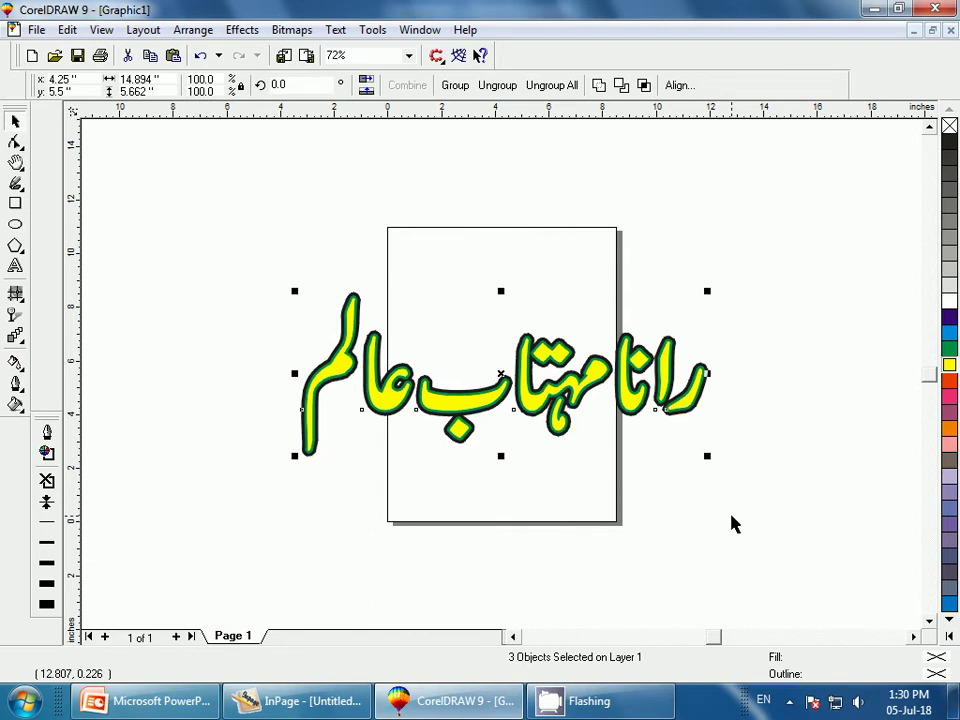
{"action": "key", "text": "shift+F2"}
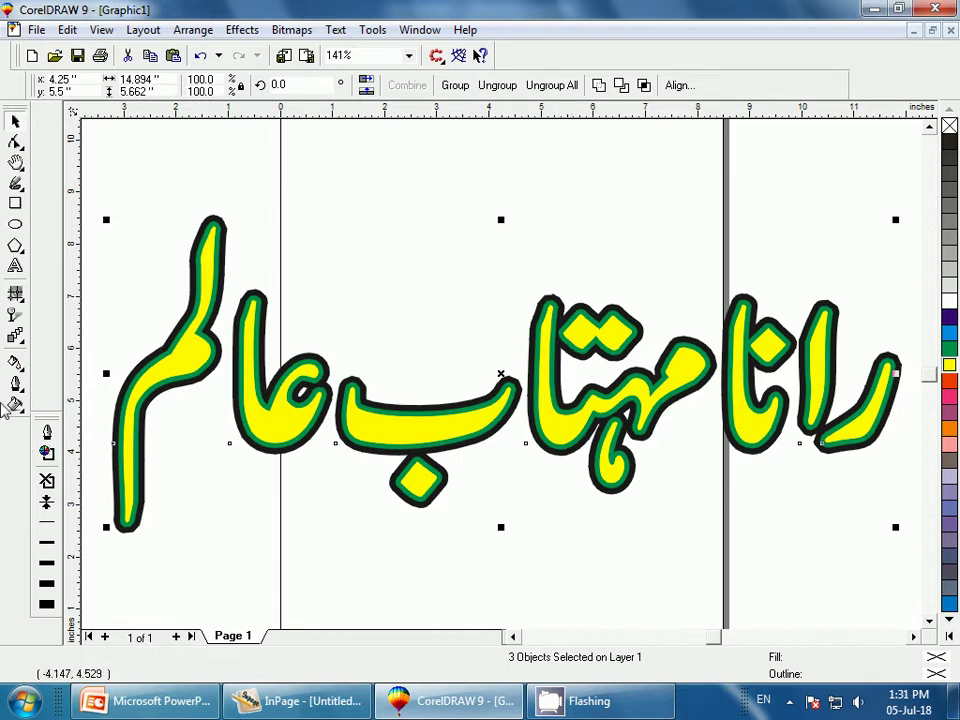
{"action": "key", "text": "F8"}
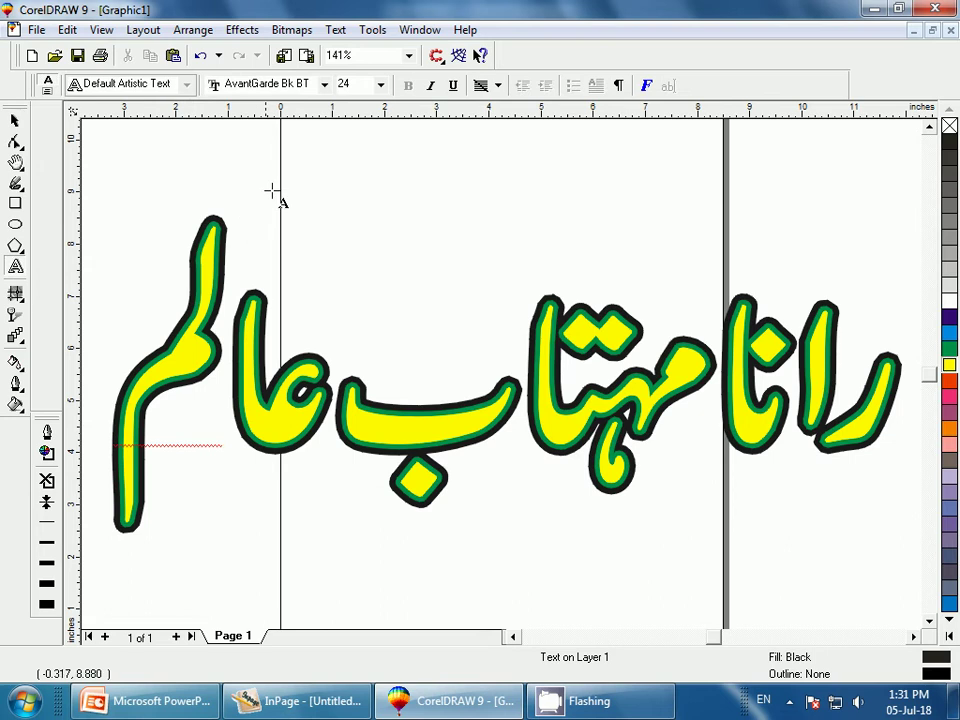
{"action": "left_click", "coordinate": [286, 184]}
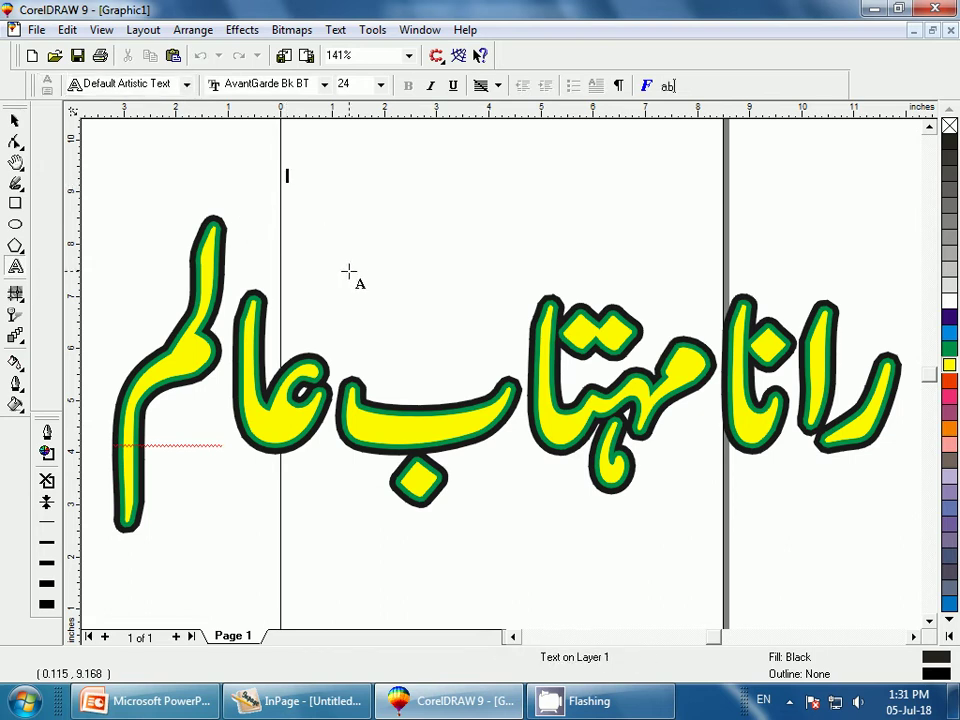
{"action": "type", "text": "ar"}
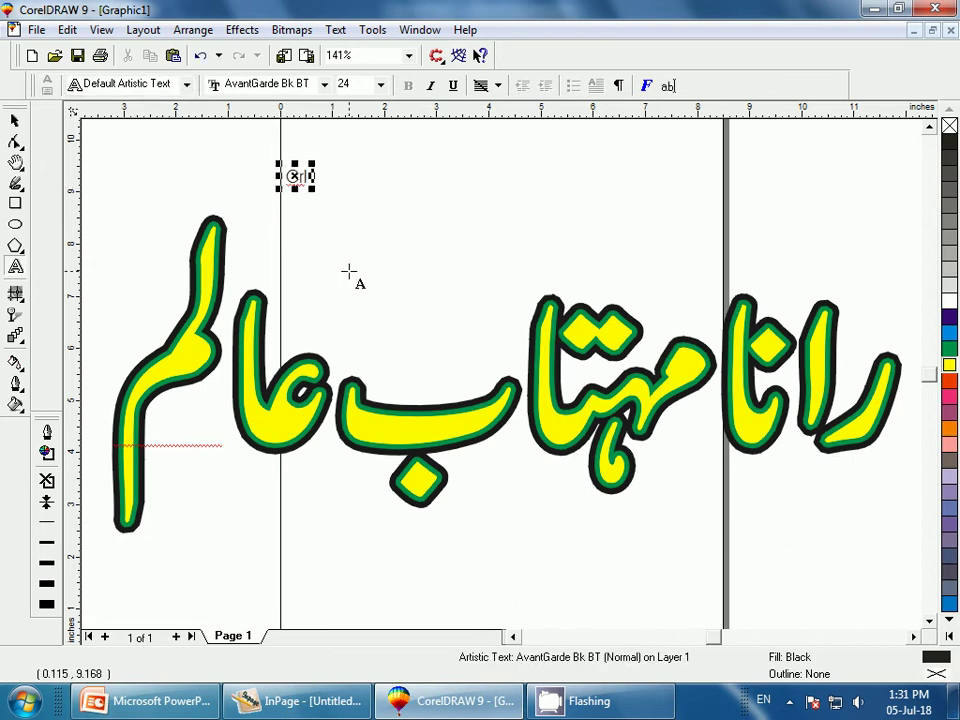
{"action": "type", "text": " a"}
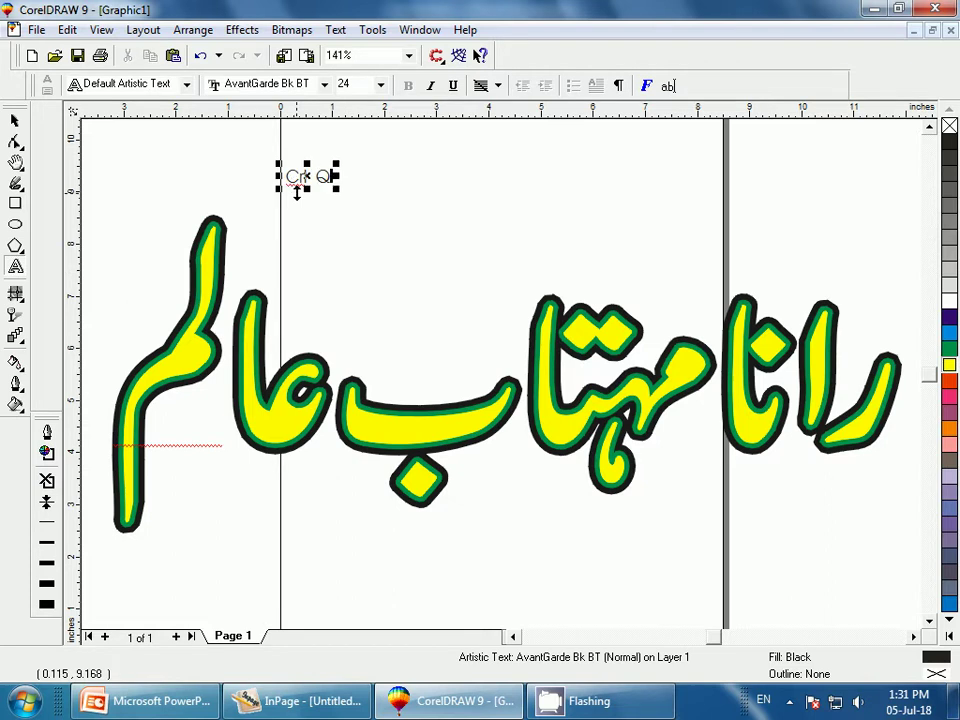
{"action": "left_click", "coordinate": [14, 120]}
{"action": "mouse_move", "coordinate": [337, 189]}
{"action": "left_mouse_down"}
{"action": "mouse_move", "coordinate": [444, 231]}
{"action": "mouse_move", "coordinate": [604, 266]}
{"action": "left_mouse_up"}
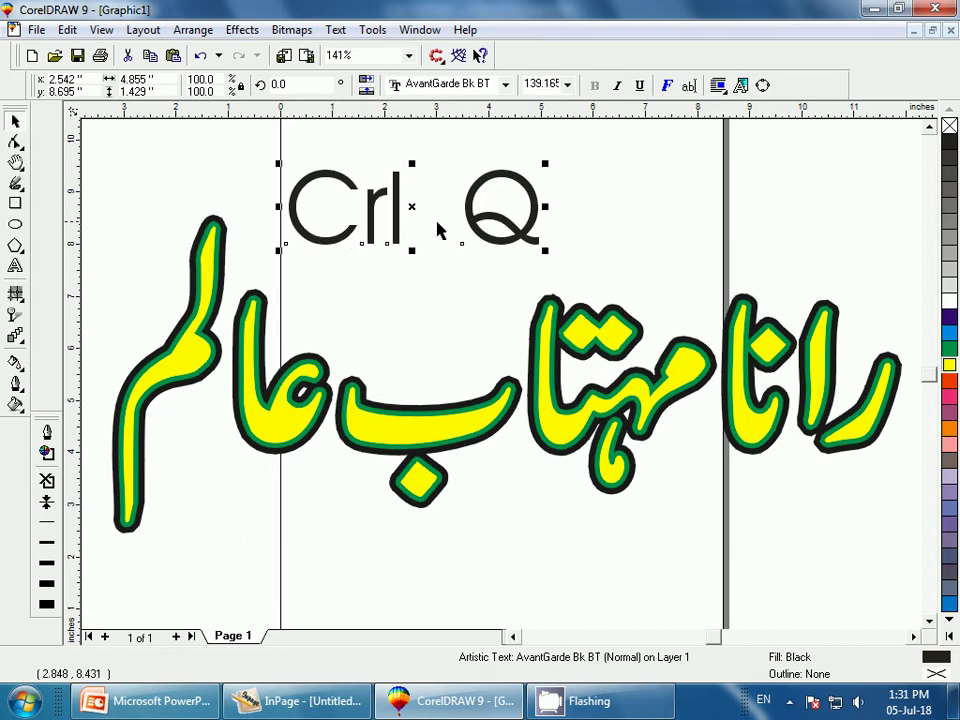
Correct the label to read 'Ctrl Q', nudge it right, and zoom out.
{"action": "left_click", "coordinate": [16, 267]}
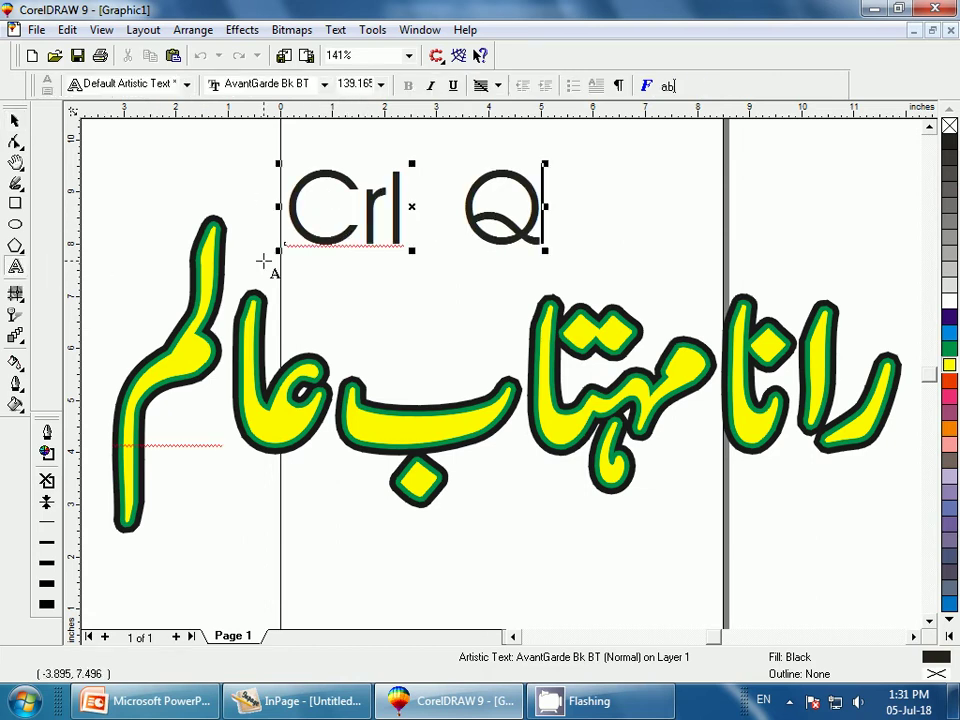
{"action": "key", "text": "Left"}
{"action": "key", "text": "Left"}
{"action": "key", "text": "Left"}
{"action": "key", "text": "Left"}
{"action": "key", "text": "Left"}
{"action": "key", "text": "Left"}
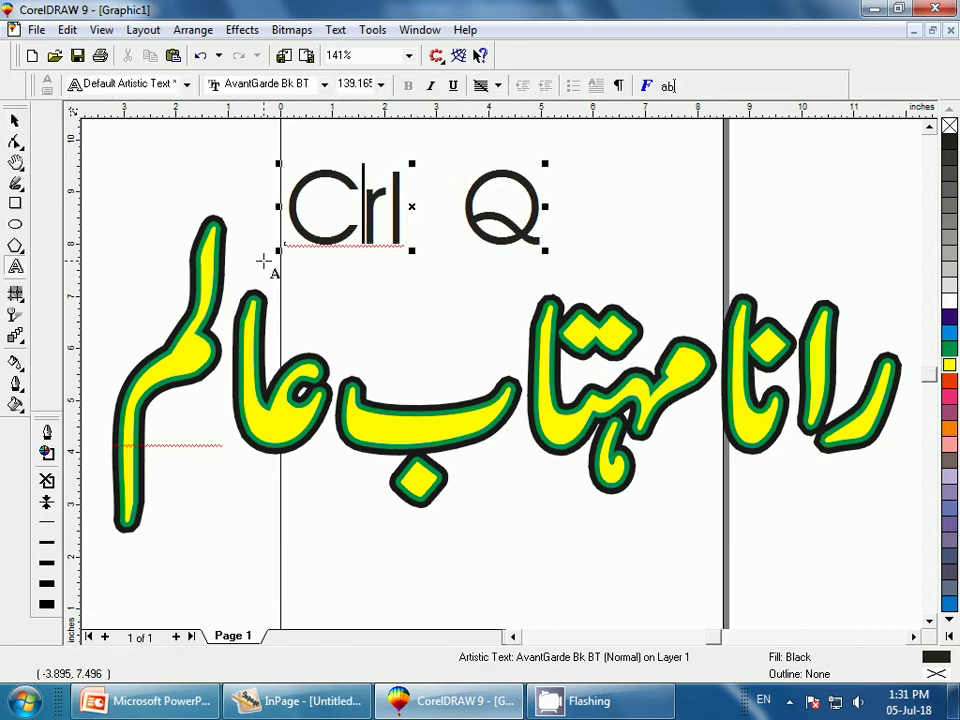
{"action": "type", "text": "t"}
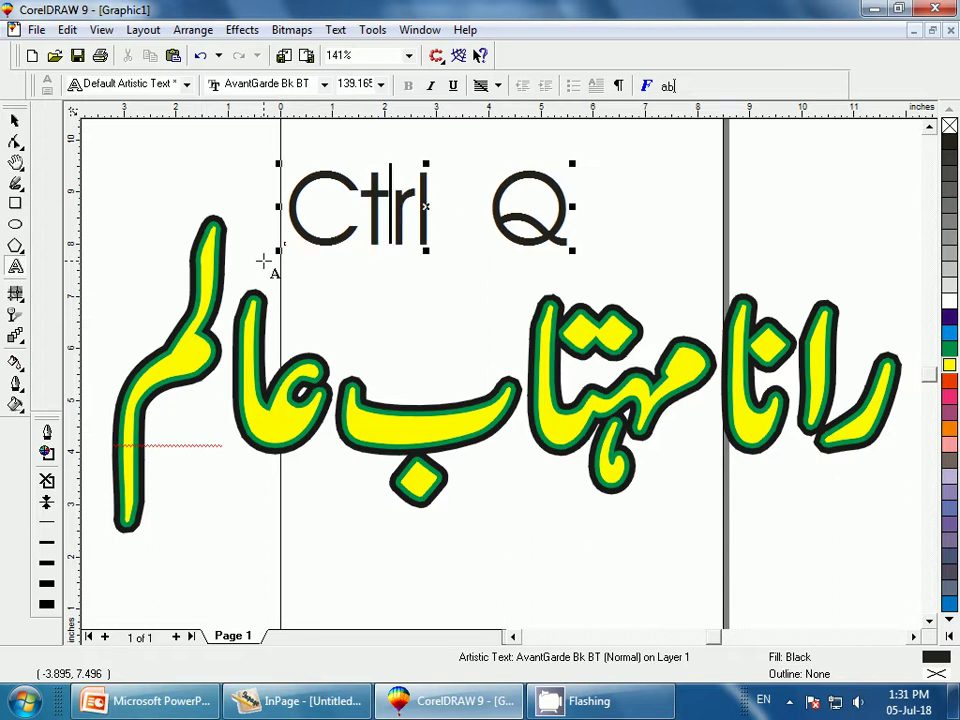
{"action": "left_click", "coordinate": [15, 120]}
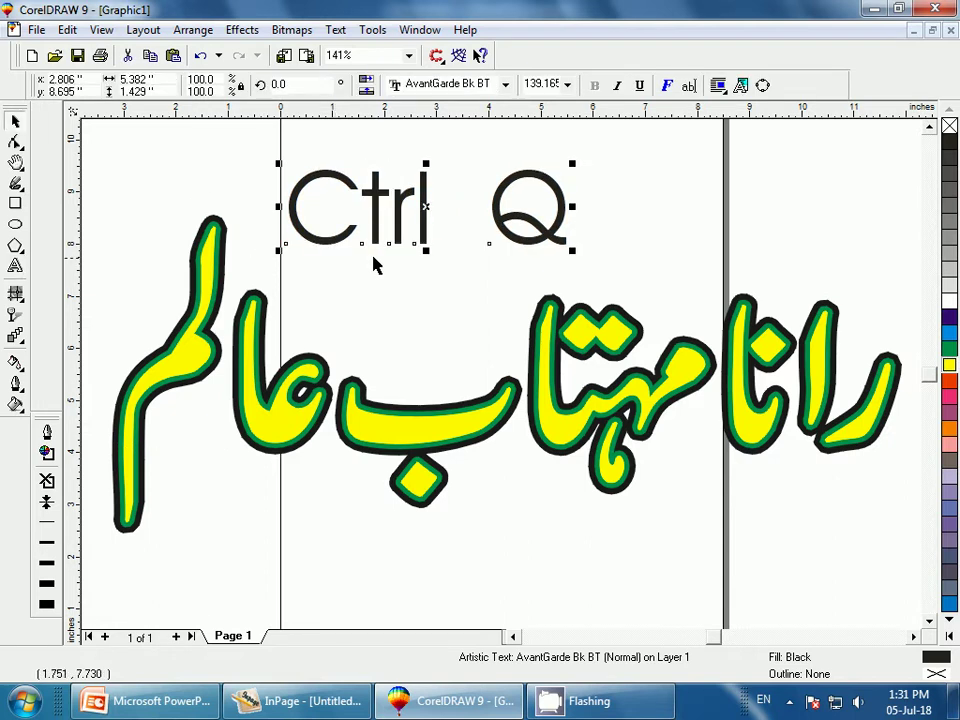
{"action": "left_click", "coordinate": [375, 265]}
{"action": "left_click_drag", "start_coordinate": [420, 235], "coordinate": [441, 229]}
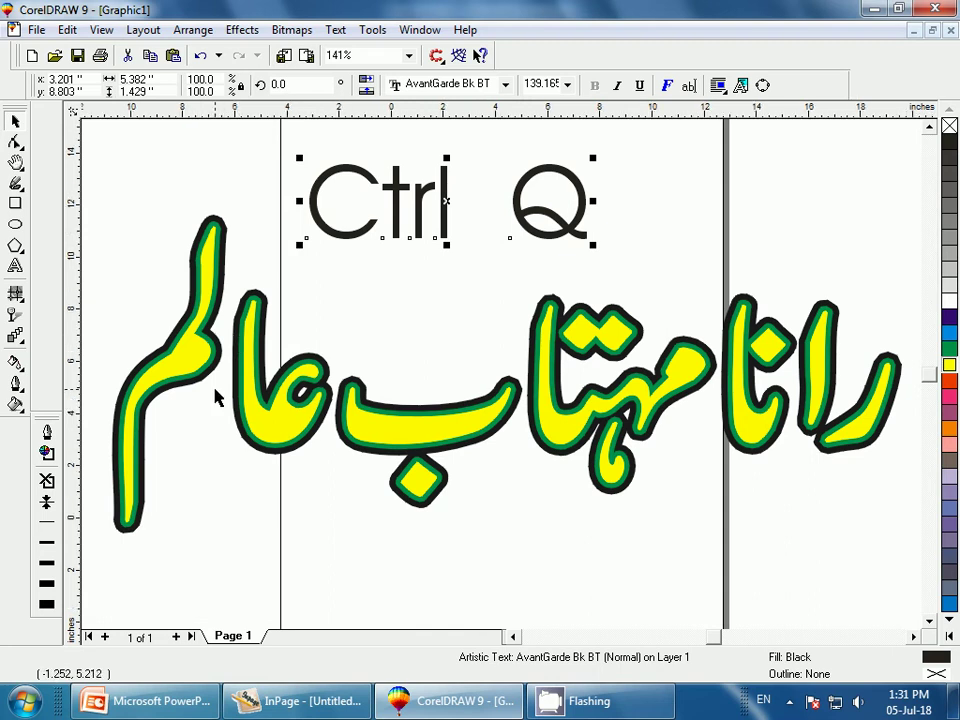
{"action": "key", "text": "F3"}
{"action": "key", "text": "Escape"}
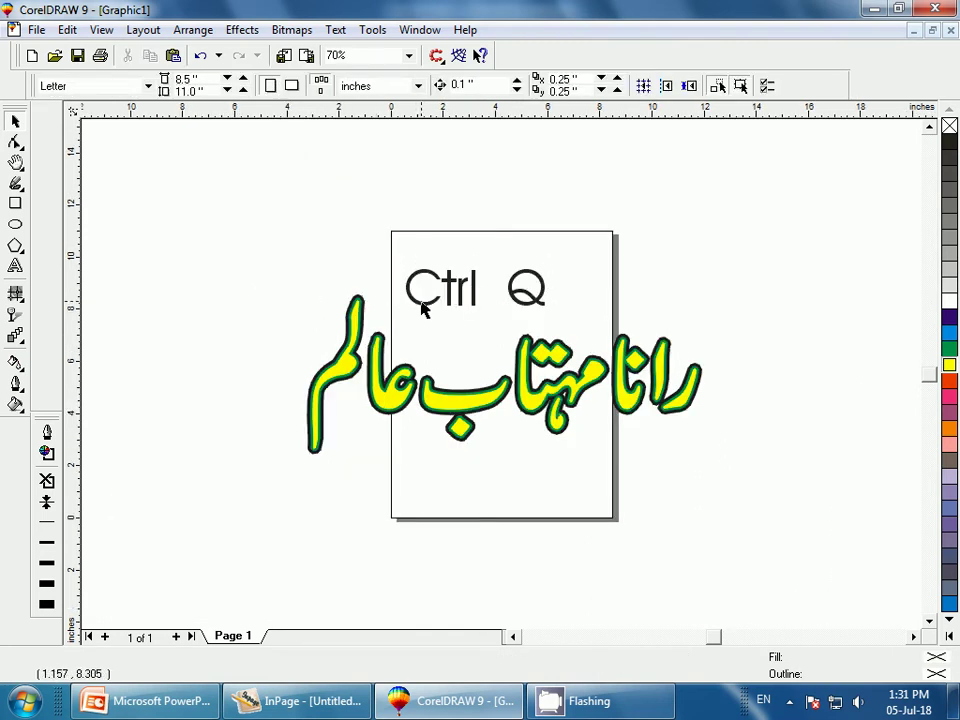
Move the 'Ctrl Q' label to the page top and convert the Urdu name to curves.
{"action": "left_click_drag", "start_coordinate": [422, 302], "coordinate": [426, 264]}
{"action": "left_click_drag", "start_coordinate": [253, 257], "coordinate": [770, 536]}
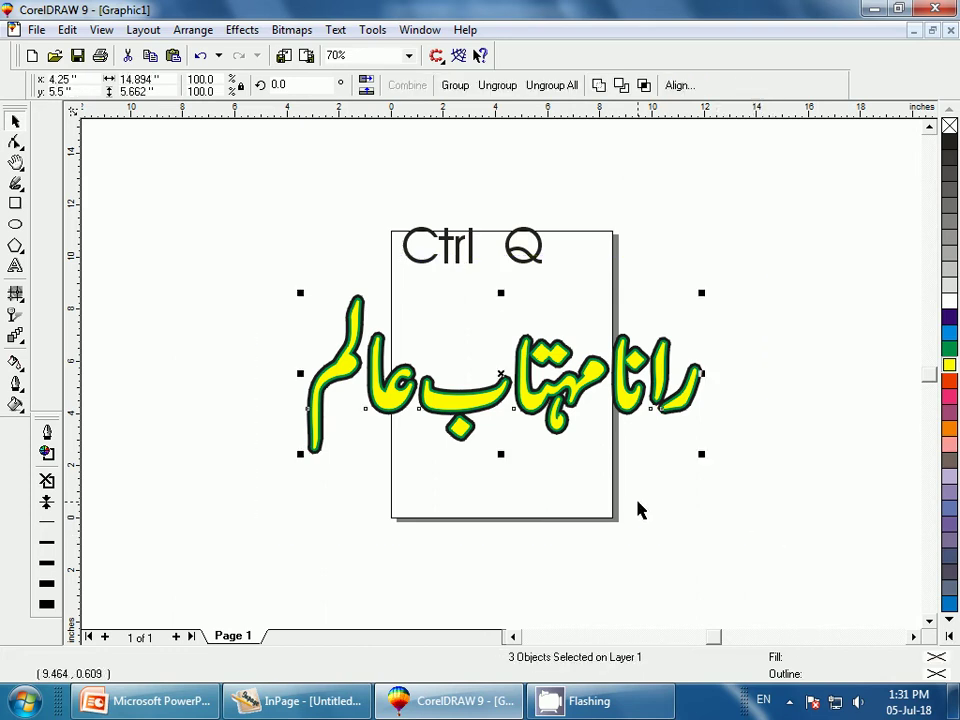
{"action": "key", "text": "ctrl+q"}
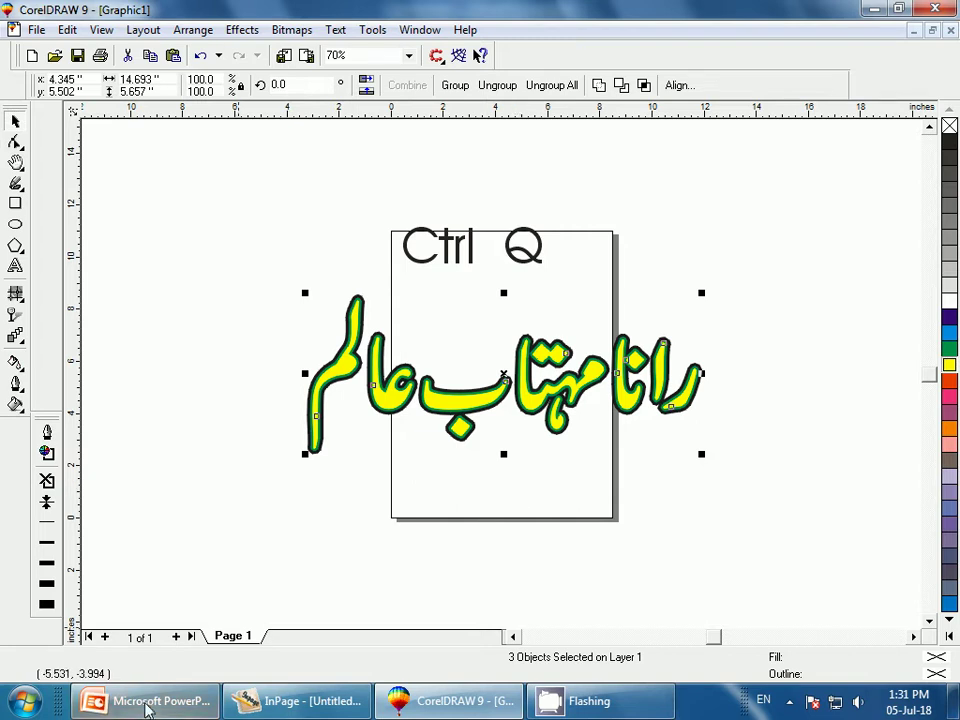
{"action": "left_click", "coordinate": [147, 705]}
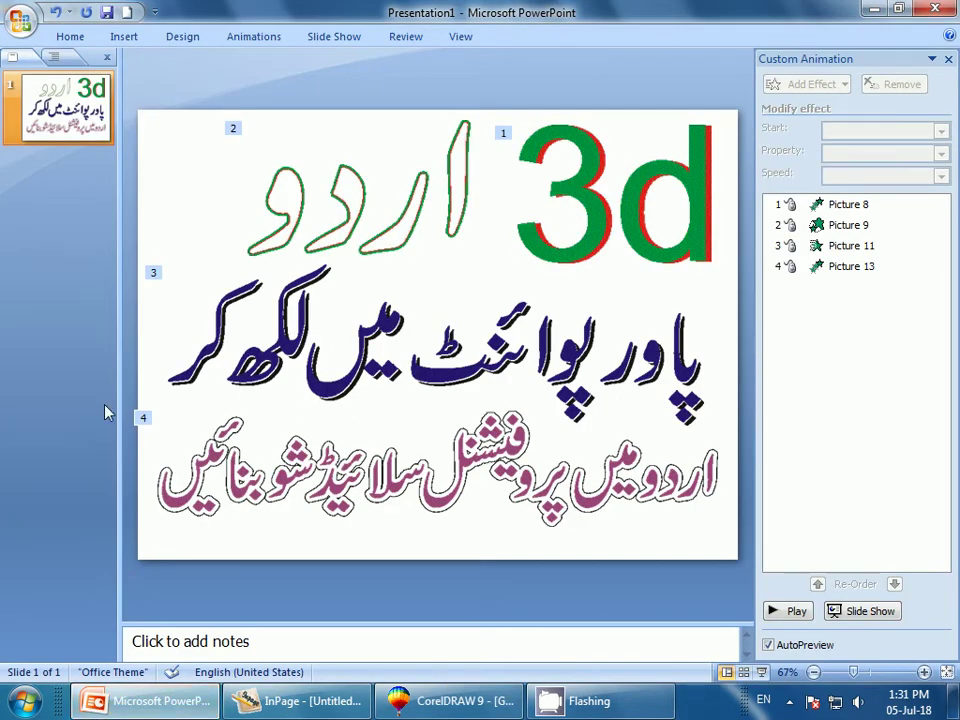
Start a new blank presentation, delete its placeholders, and paste the Urdu name picture.
{"action": "key", "text": "ctrl+n"}
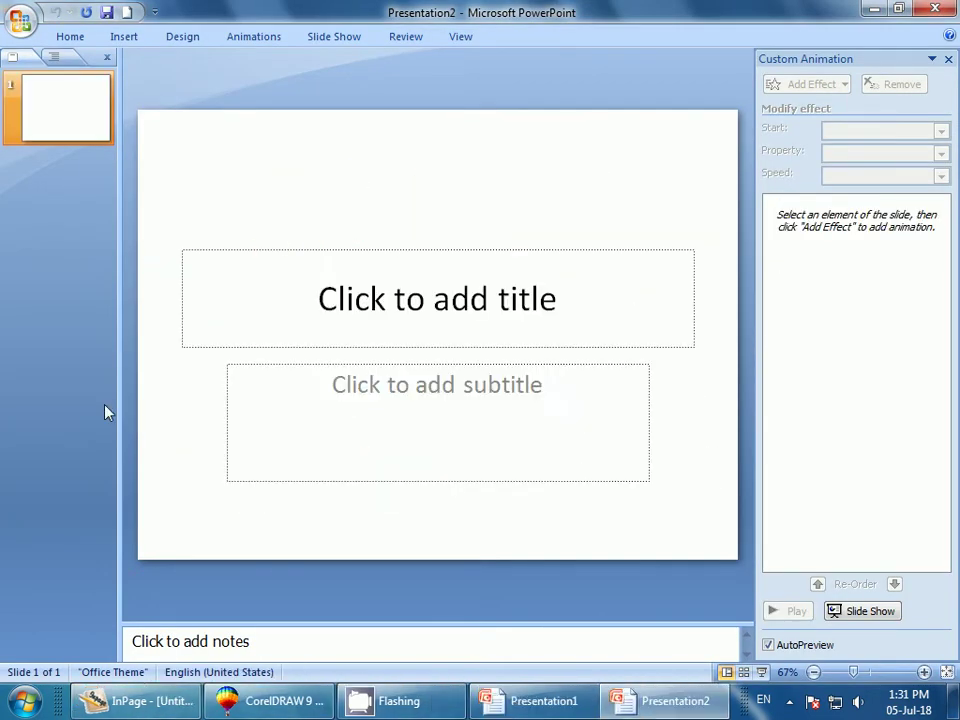
{"action": "left_click_drag", "start_coordinate": [141, 150], "coordinate": [724, 553]}
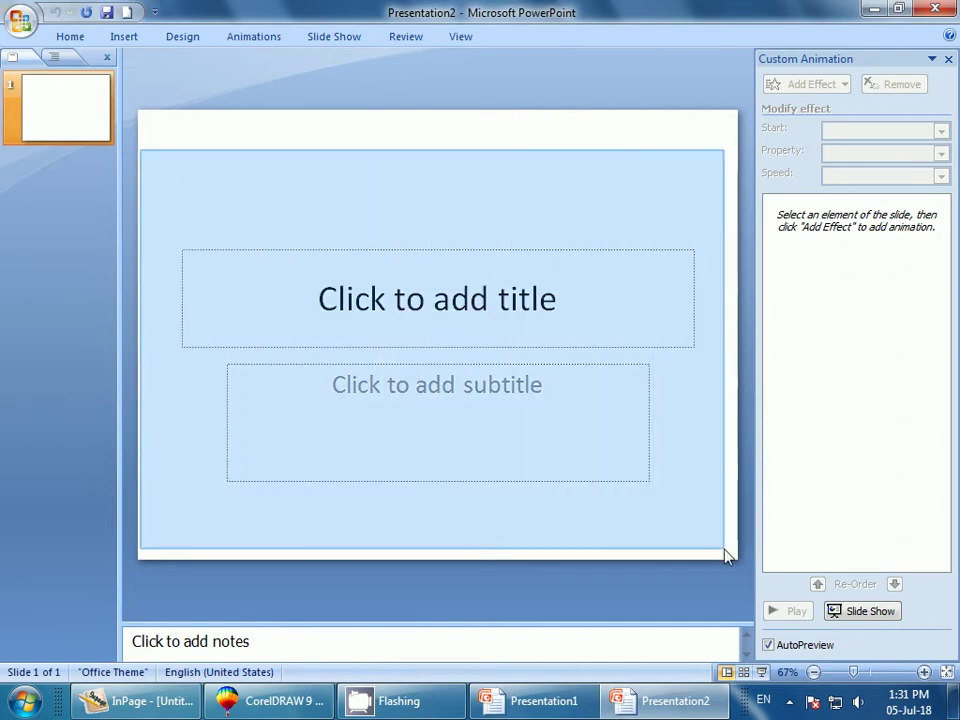
{"action": "key", "text": "Delete"}
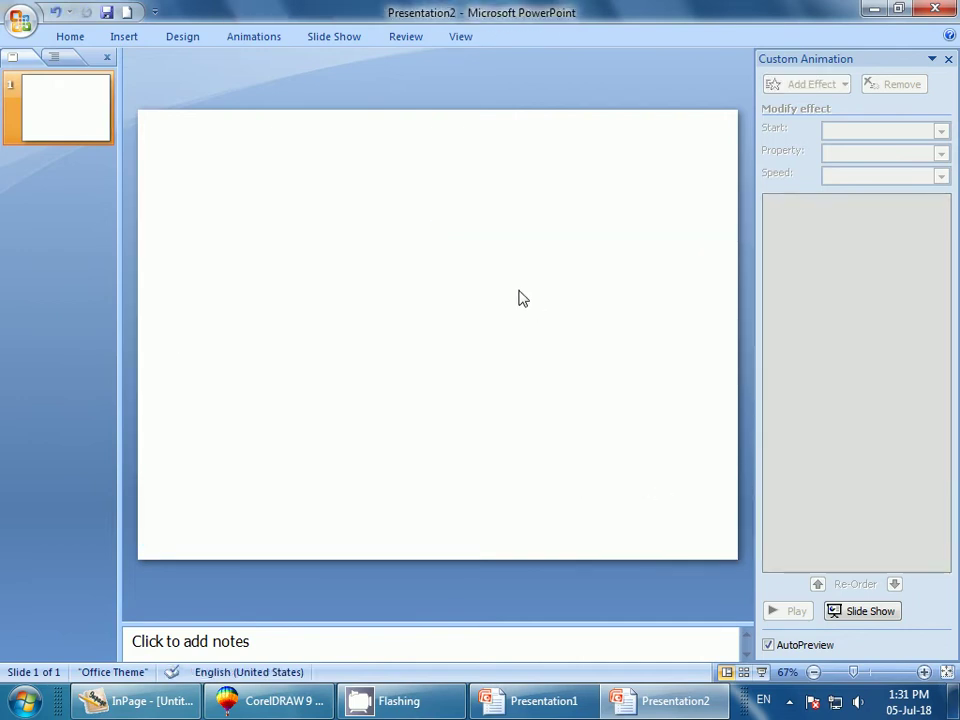
{"action": "key", "text": "ctrl+v"}
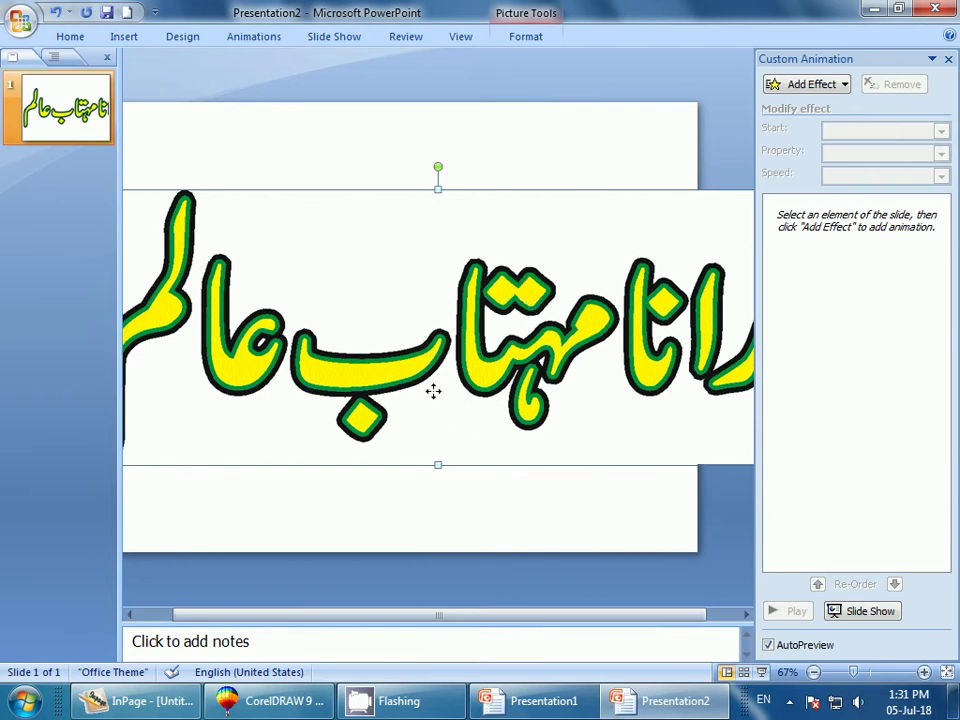
Drag the Urdu picture lower and further left on the slide.
{"action": "left_click_drag", "start_coordinate": [433, 390], "coordinate": [456, 425]}
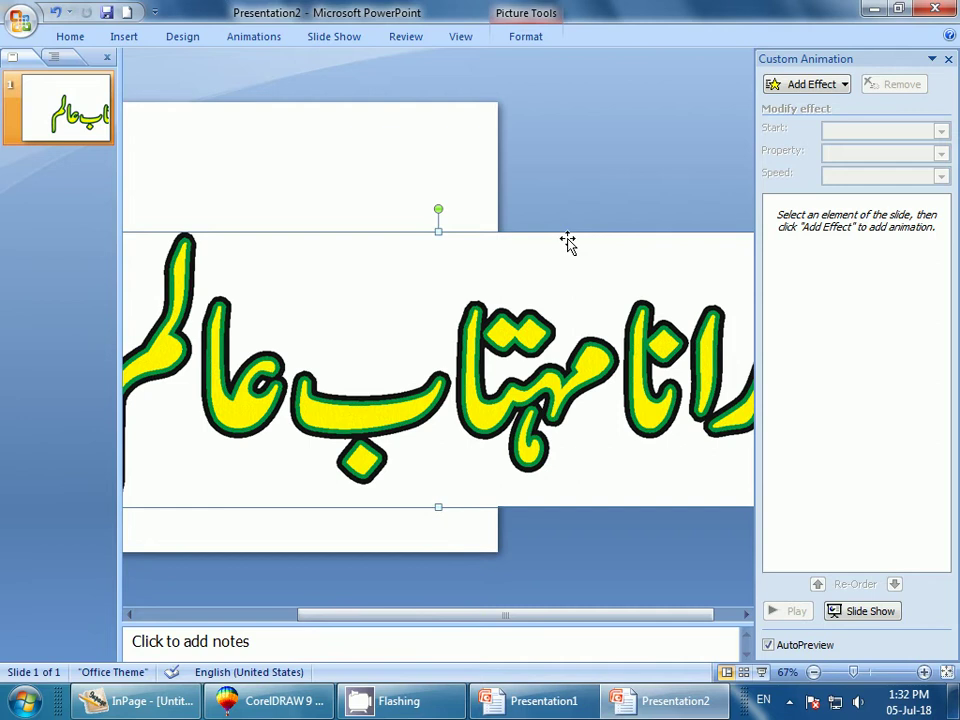
{"action": "mouse_move", "coordinate": [568, 242]}
{"action": "left_mouse_down"}
{"action": "mouse_move", "coordinate": [366, 243]}
{"action": "mouse_move", "coordinate": [380, 245]}
{"action": "left_mouse_up"}
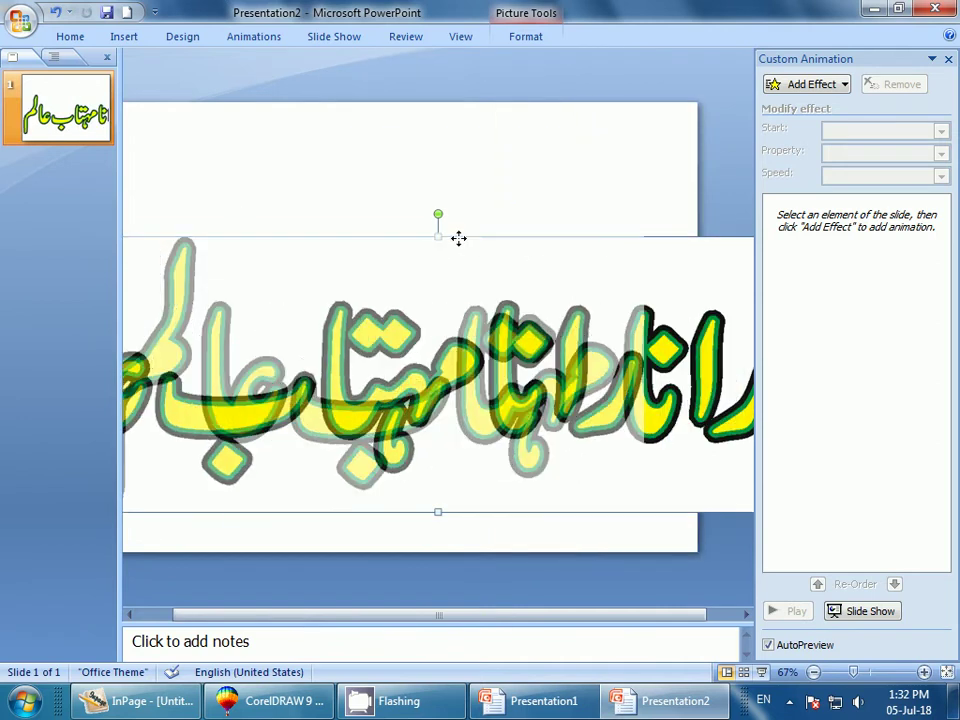
{"action": "mouse_move", "coordinate": [606, 251]}
{"action": "left_mouse_down"}
{"action": "mouse_move", "coordinate": [616, 247]}
{"action": "mouse_move", "coordinate": [476, 231]}
{"action": "left_mouse_up"}
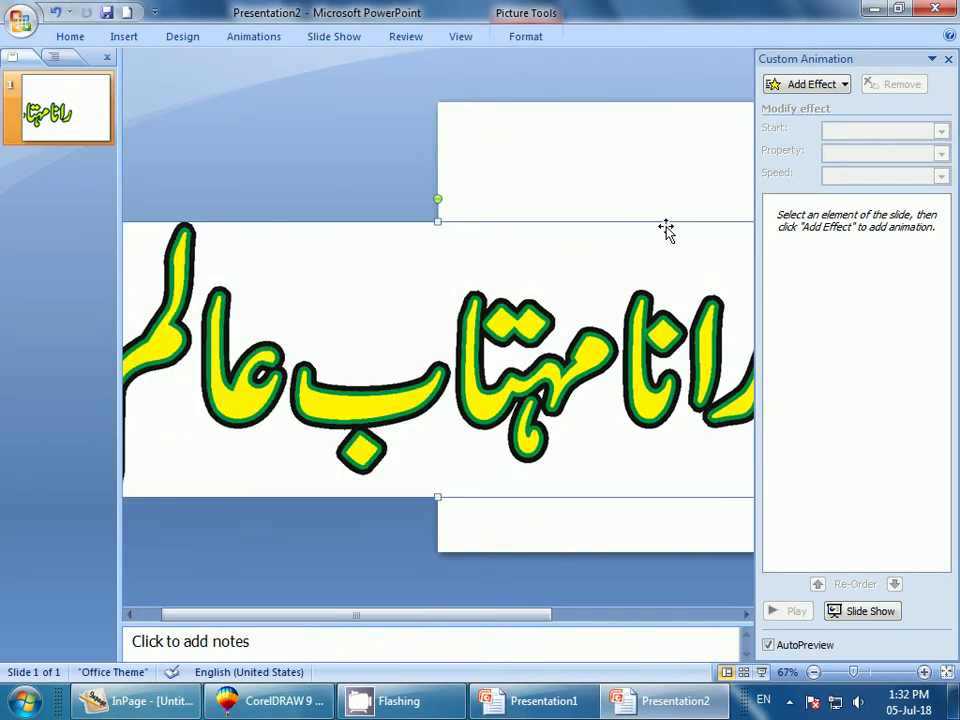
{"action": "left_click_drag", "start_coordinate": [666, 227], "coordinate": [520, 221]}
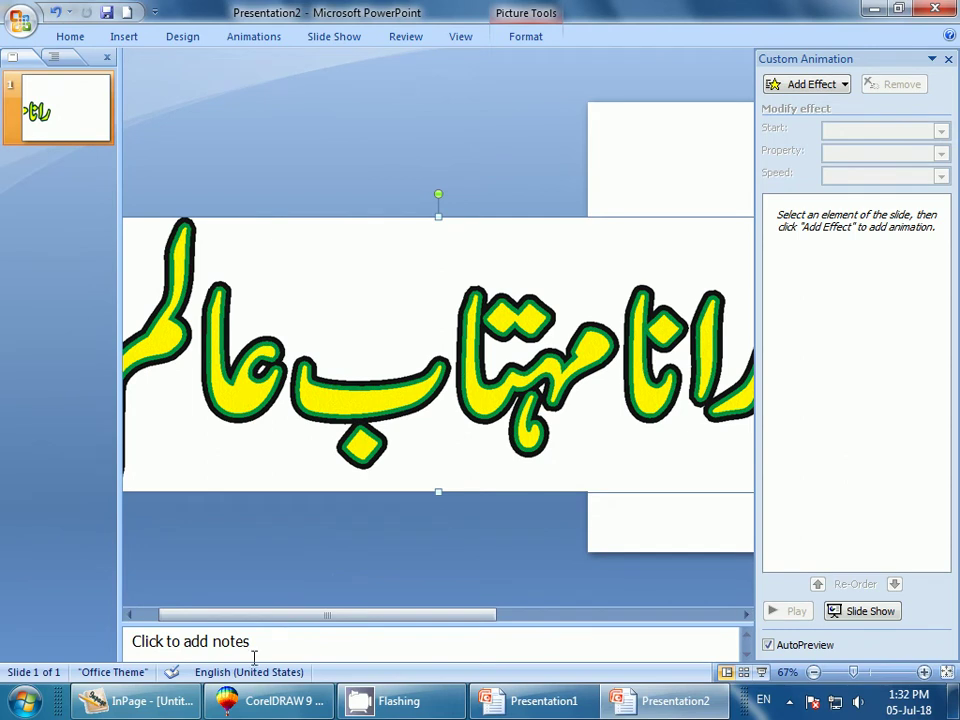
In CorelDRAW, shrink the Urdu name to about 7.77 inches wide, reposition it, and zoom to fit.
{"action": "left_click", "coordinate": [245, 700]}
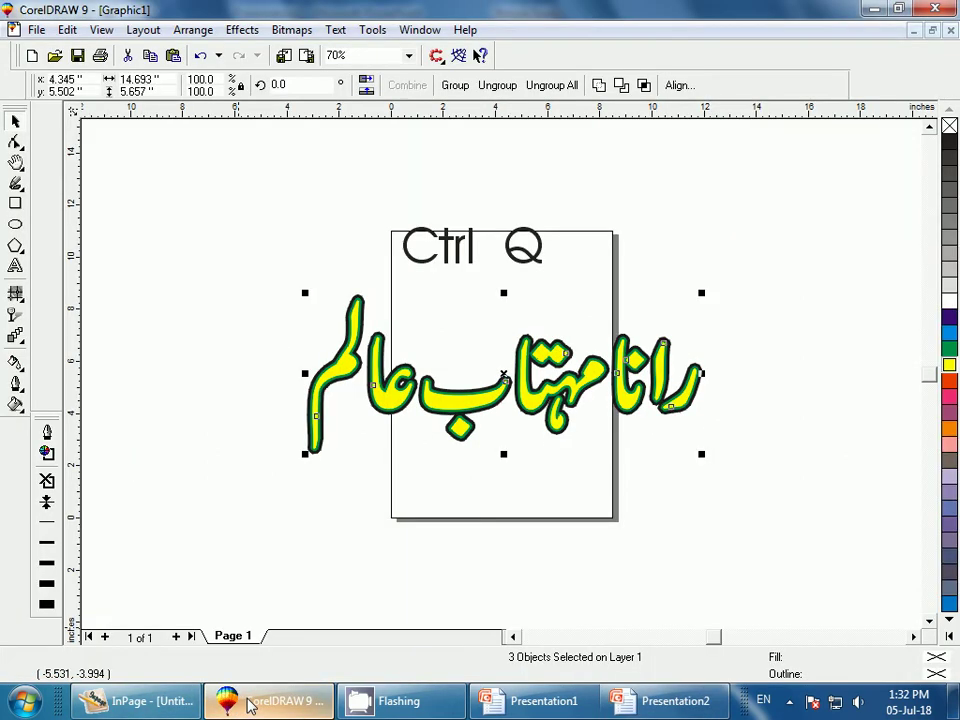
{"action": "left_click_drag", "start_coordinate": [305, 453], "coordinate": [415, 413]}
{"action": "left_click", "coordinate": [354, 328]}
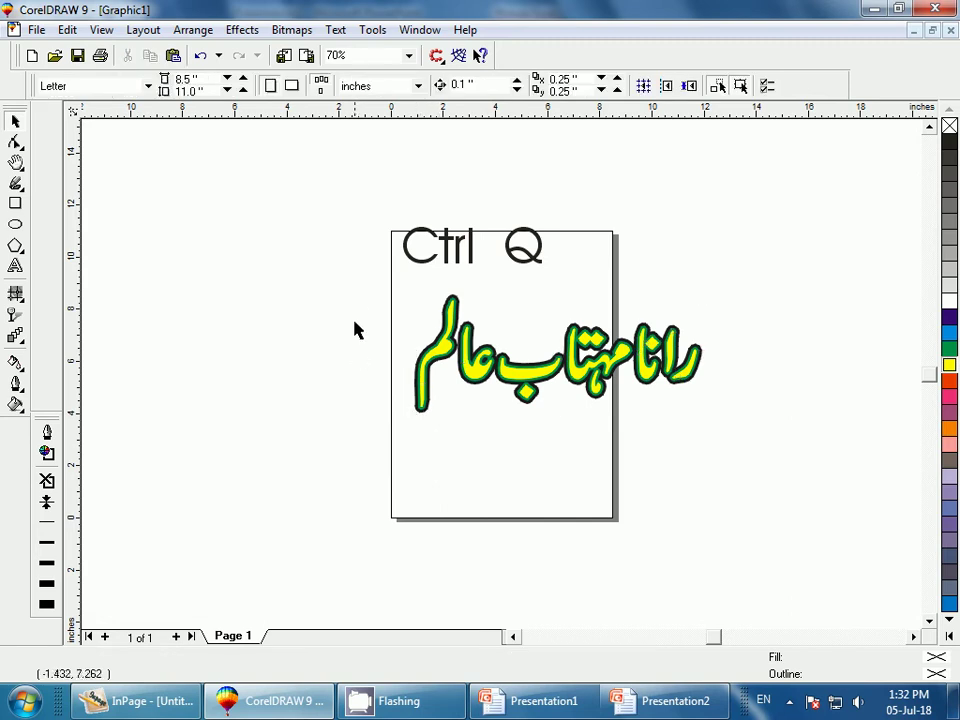
{"action": "left_click_drag", "start_coordinate": [748, 476], "coordinate": [400, 285]}
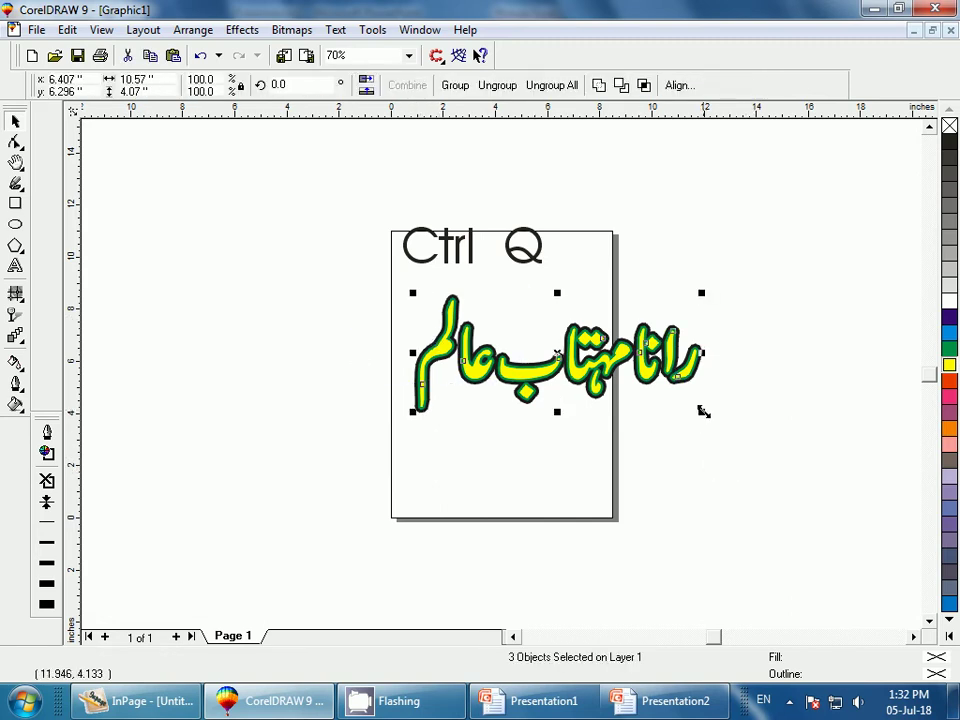
{"action": "left_click_drag", "start_coordinate": [630, 394], "coordinate": [658, 407]}
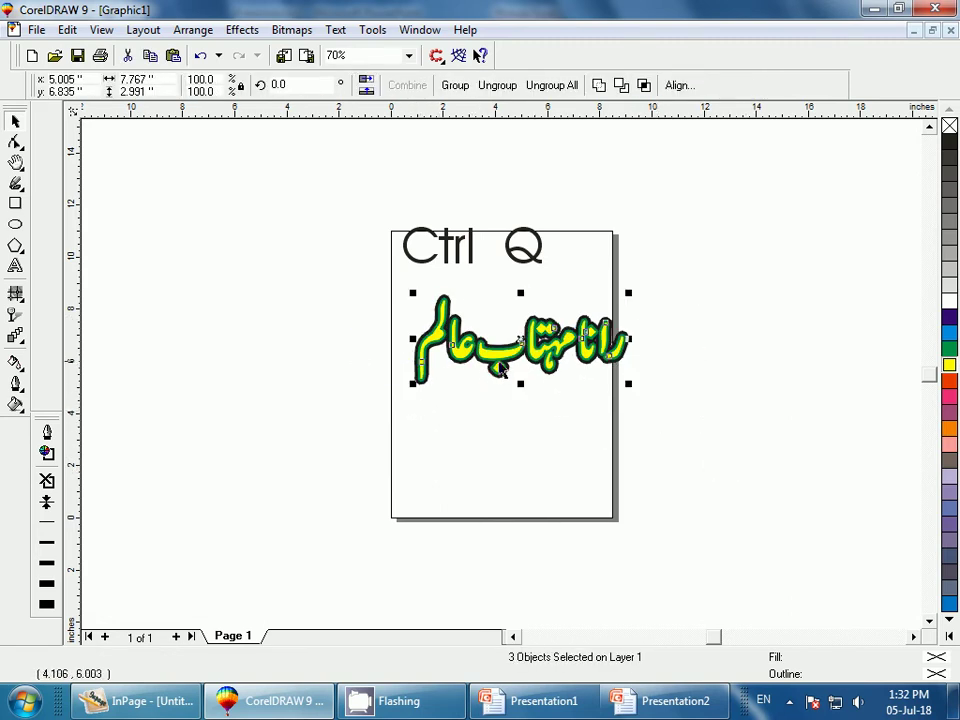
{"action": "left_click_drag", "start_coordinate": [498, 350], "coordinate": [479, 368]}
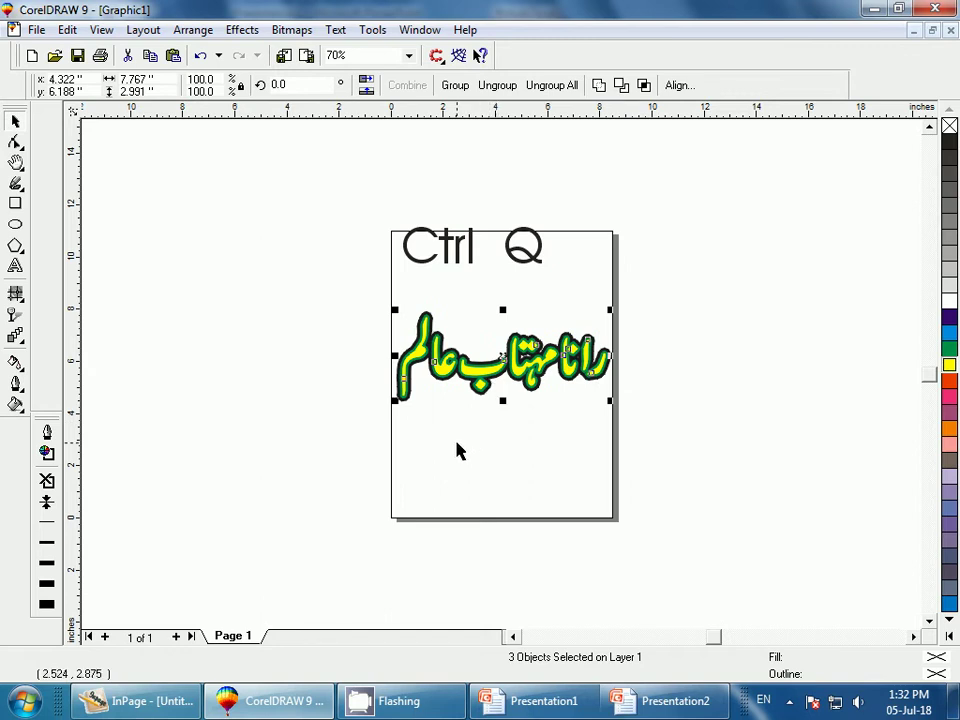
{"action": "key", "text": "shift+F2"}
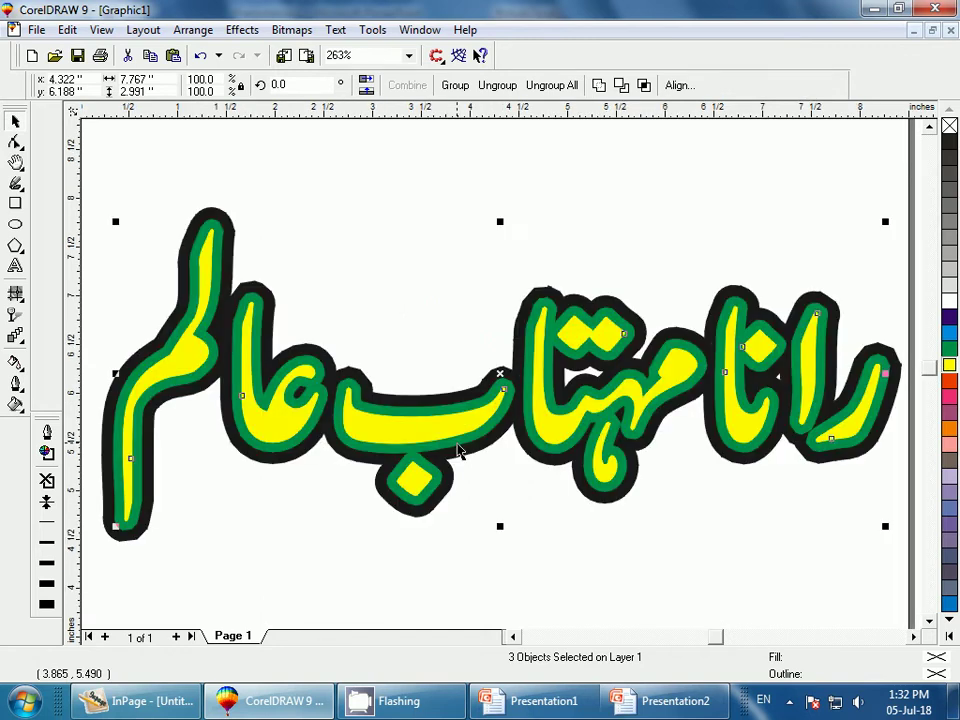
{"action": "left_click", "coordinate": [540, 706]}
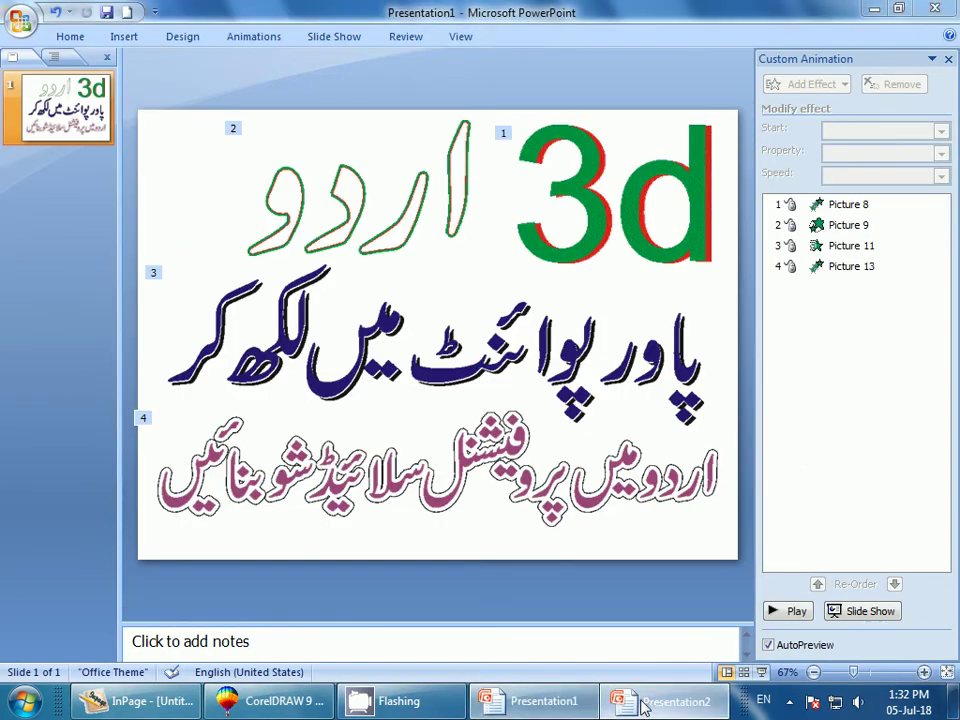
Replace the old Urdu name picture on the second presentation's slide with the pasted one.
{"action": "left_click", "coordinate": [640, 700]}
{"action": "key", "text": "Delete"}
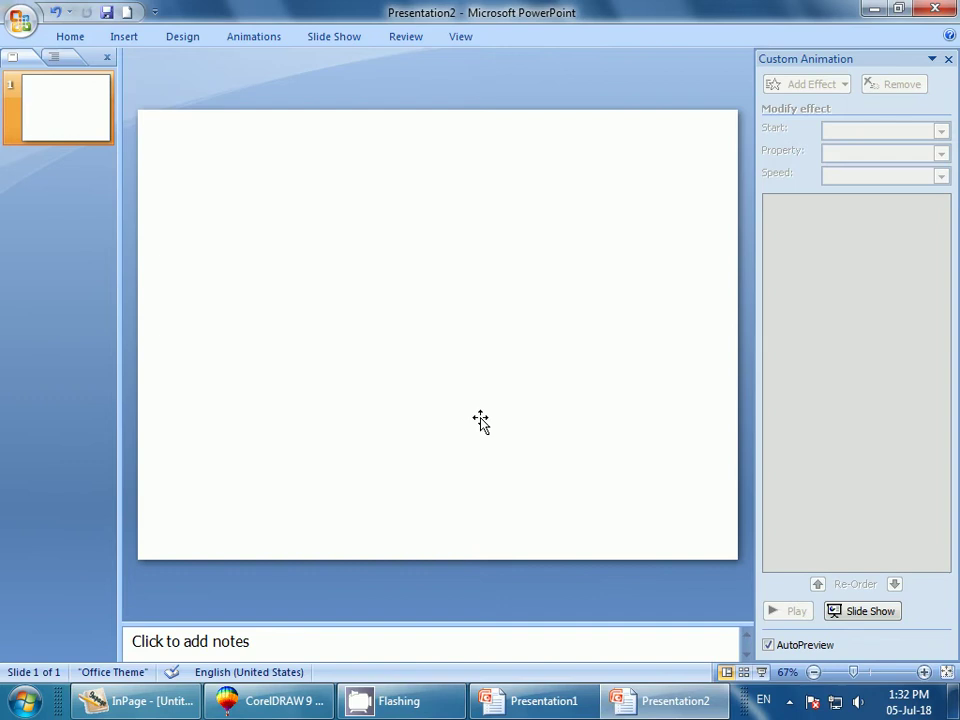
{"action": "key", "text": "ctrl+v"}
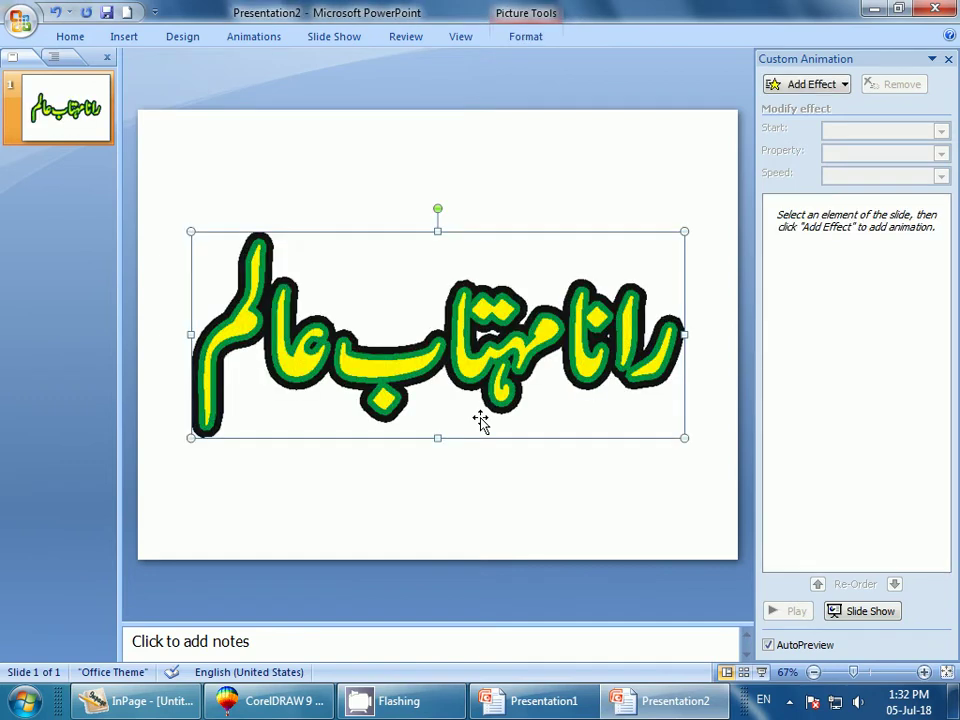
{"action": "left_click", "coordinate": [436, 516]}
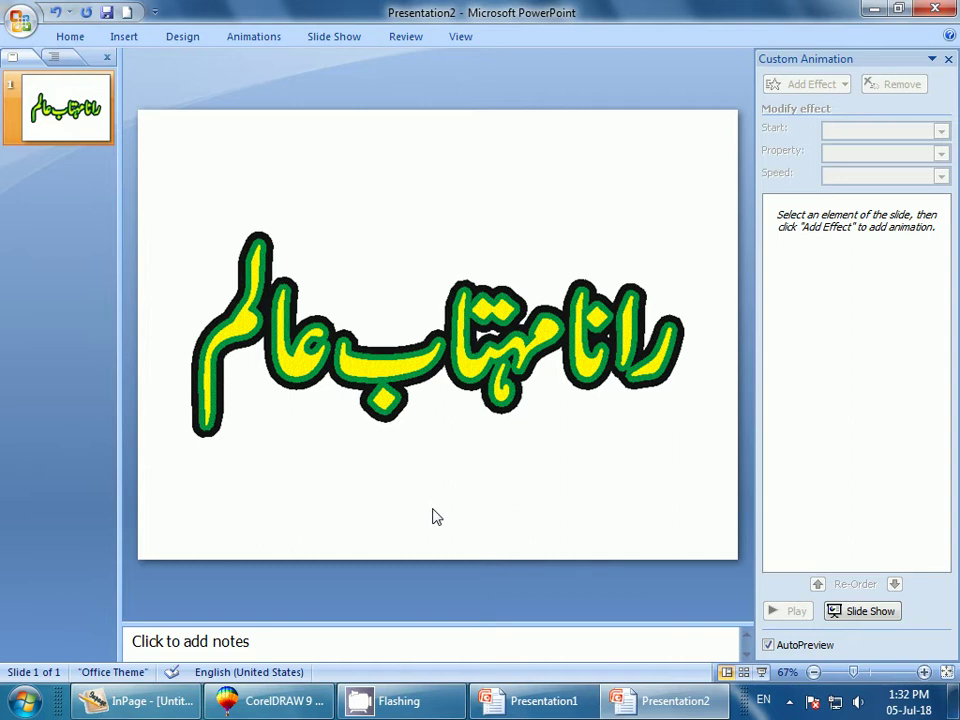
Raise the pasted Urdu name picture slightly higher on the slide.
{"action": "left_click", "coordinate": [260, 703]}
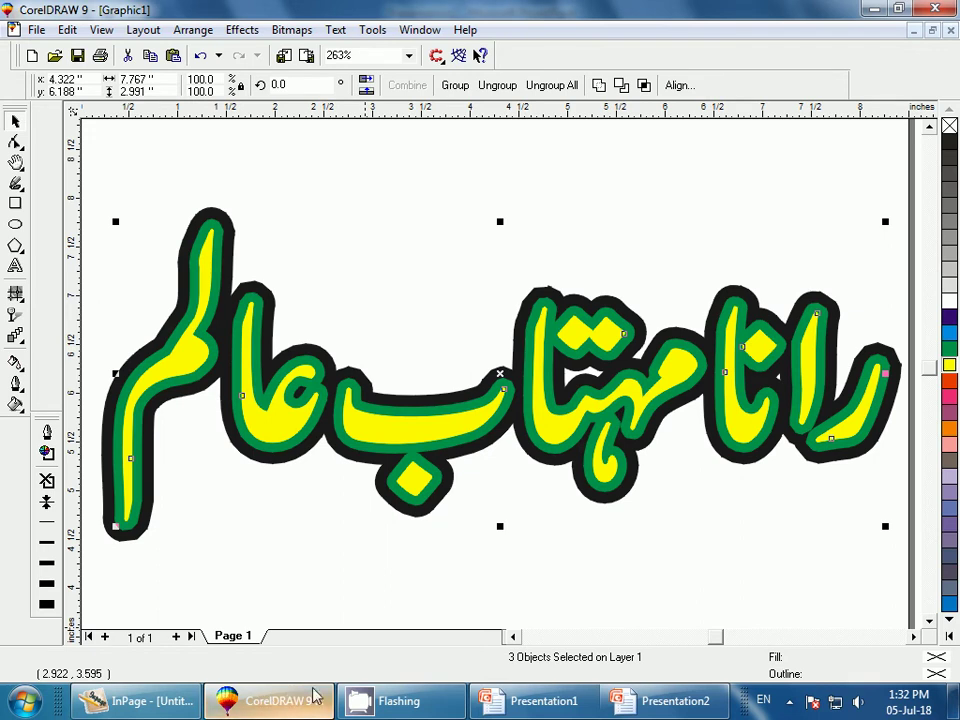
{"action": "left_click", "coordinate": [643, 705]}
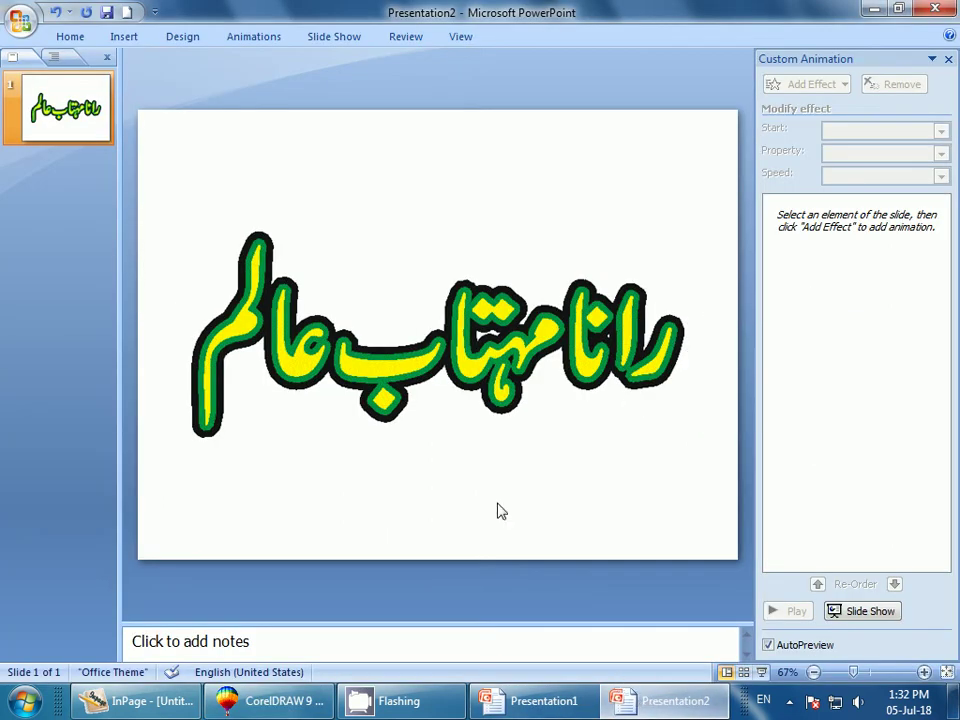
{"action": "mouse_move", "coordinate": [426, 386]}
{"action": "left_mouse_down"}
{"action": "mouse_move", "coordinate": [420, 300]}
{"action": "mouse_move", "coordinate": [421, 312]}
{"action": "mouse_move", "coordinate": [406, 290]}
{"action": "mouse_move", "coordinate": [398, 323]}
{"action": "left_mouse_up"}
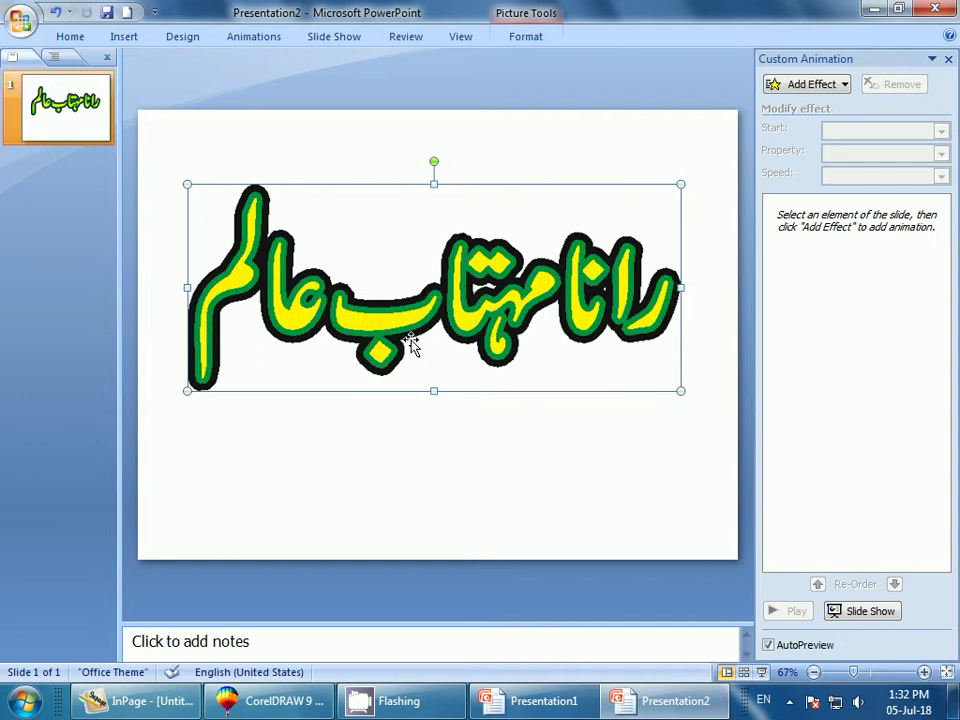
{"action": "mouse_move", "coordinate": [411, 343]}
{"action": "left_mouse_down"}
{"action": "mouse_move", "coordinate": [404, 372]}
{"action": "mouse_move", "coordinate": [419, 371]}
{"action": "left_mouse_up"}
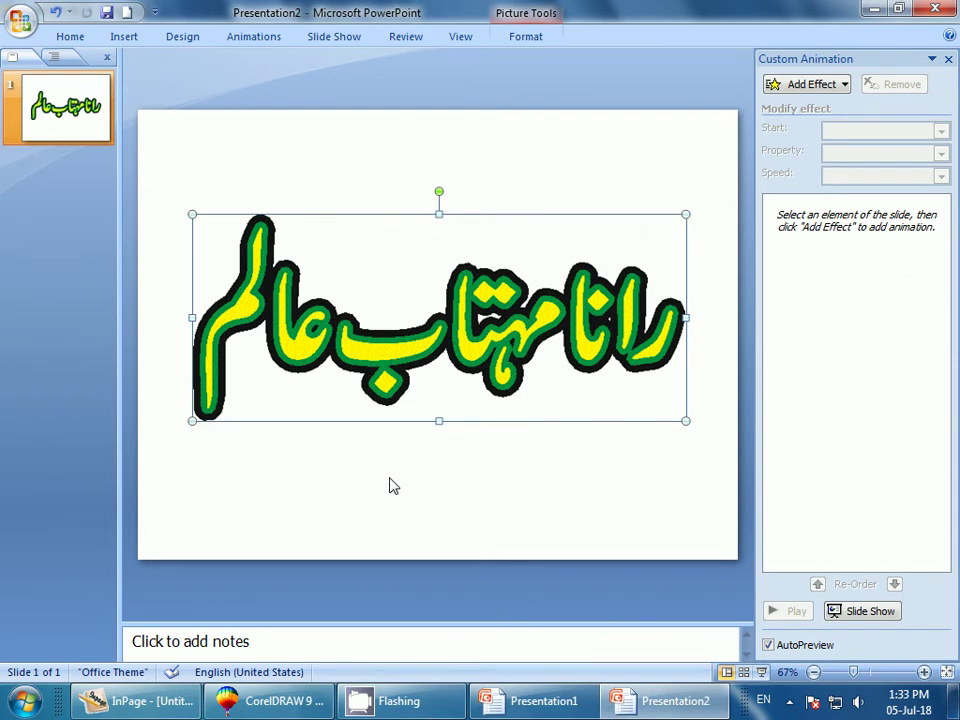
{"action": "left_click", "coordinate": [389, 512]}
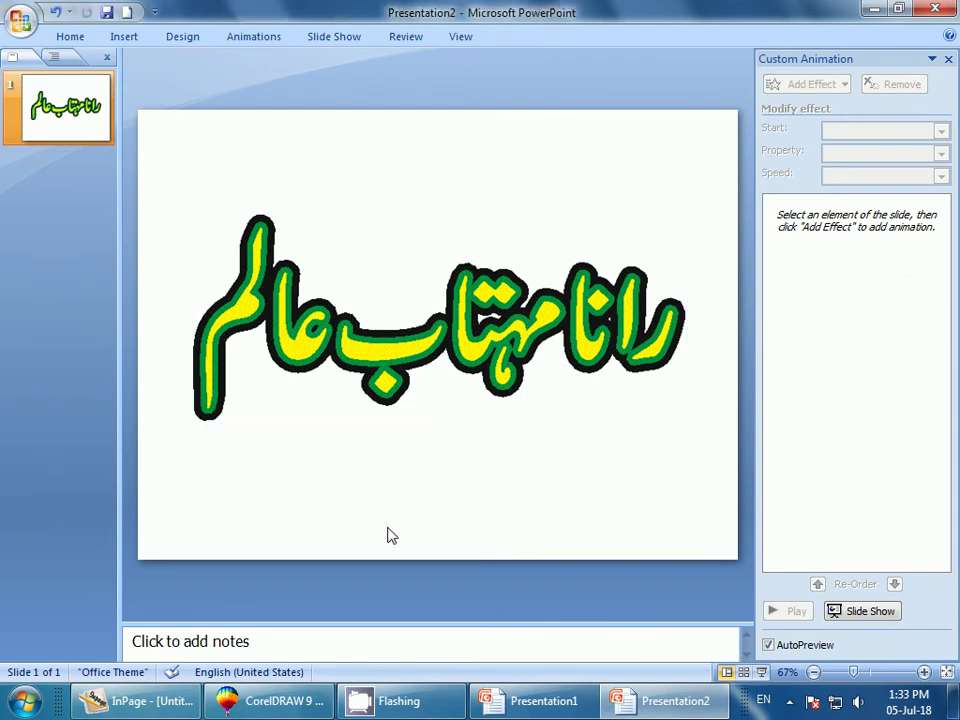
{"action": "left_click", "coordinate": [140, 703]}
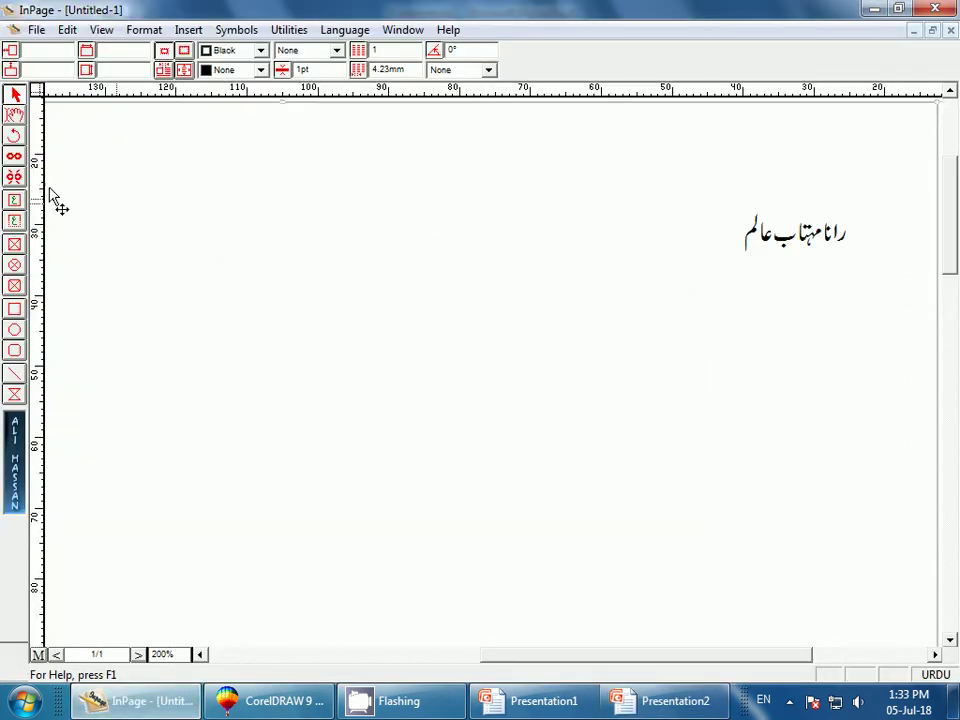
Draw an InPage text box reading 'لونز کمپیوٹر کالج' and select it as an object.
{"action": "left_click", "coordinate": [14, 200]}
{"action": "left_click_drag", "start_coordinate": [204, 284], "coordinate": [557, 454]}
{"action": "type", "text": "ل"}
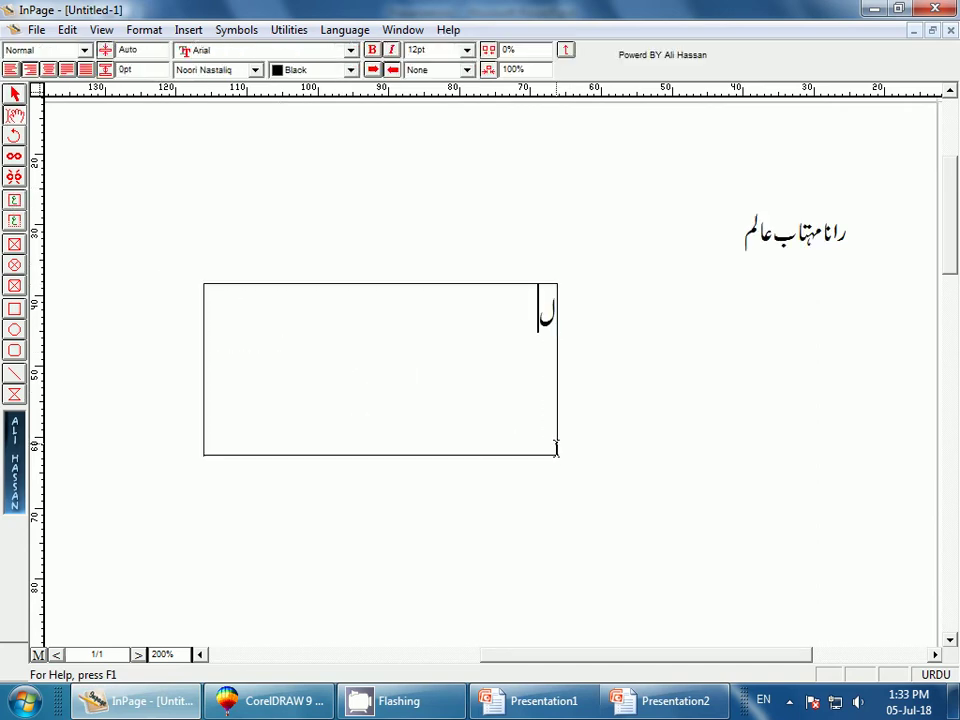
{"action": "type", "text": "ونز "}
{"action": "type", "text": "کمپی"}
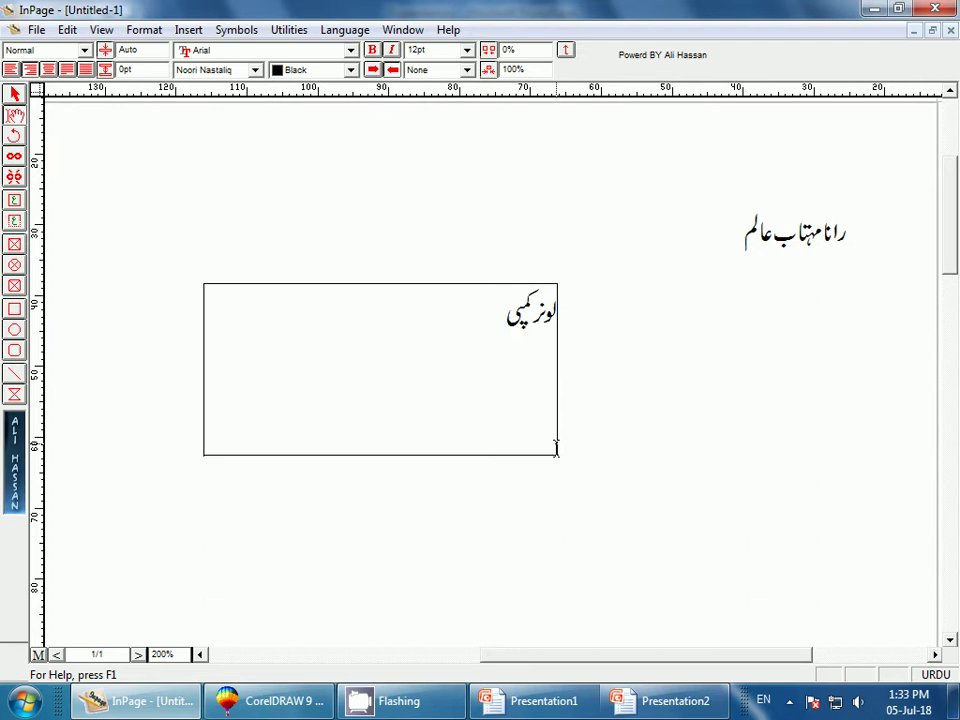
{"action": "type", "text": "وٹ"}
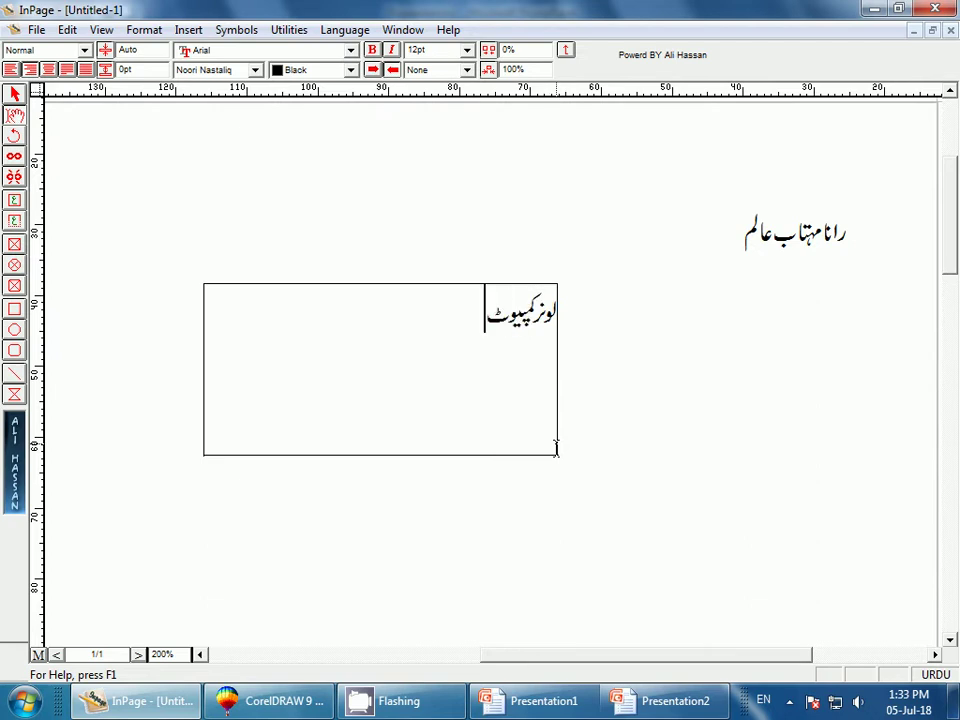
{"action": "type", "text": "ر "}
{"action": "type", "text": "کال"}
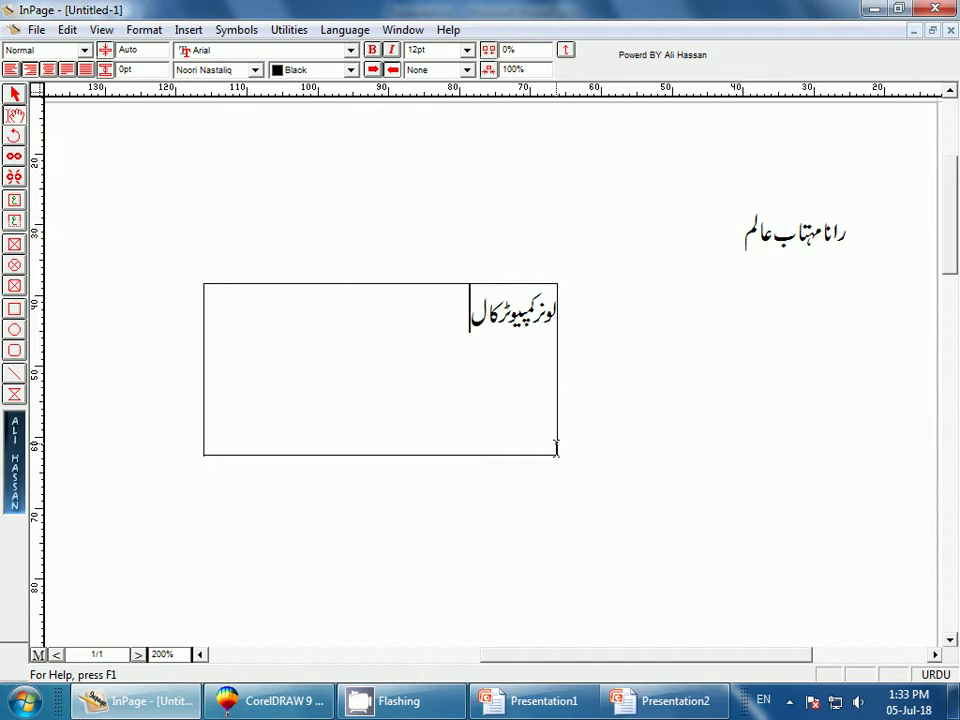
{"action": "type", "text": "ج"}
{"action": "left_click", "coordinate": [14, 94]}
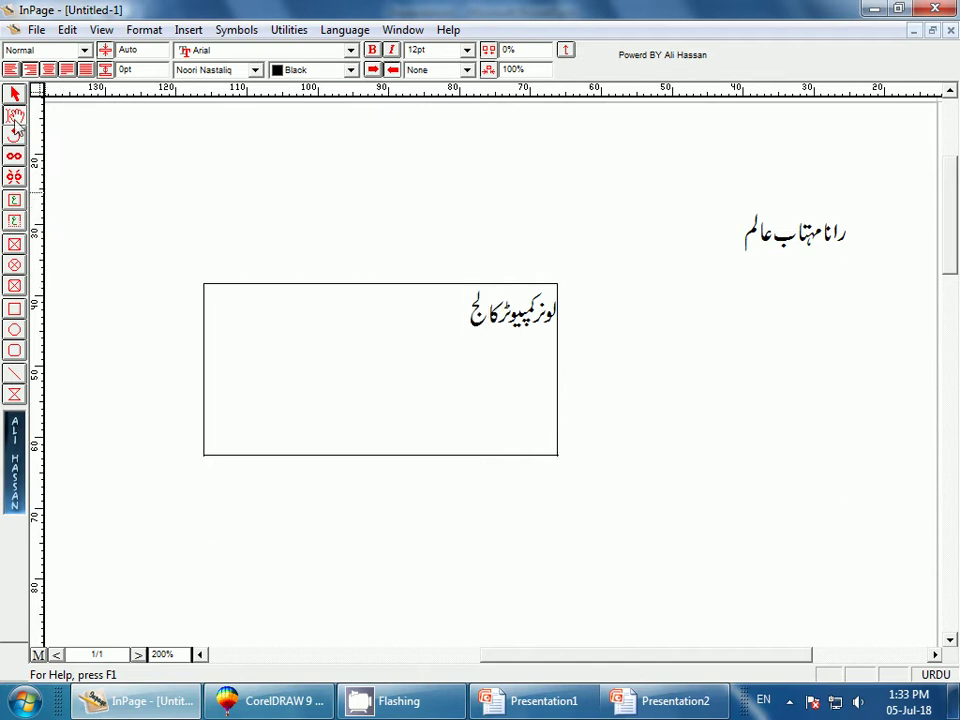
{"action": "left_click", "coordinate": [280, 368]}
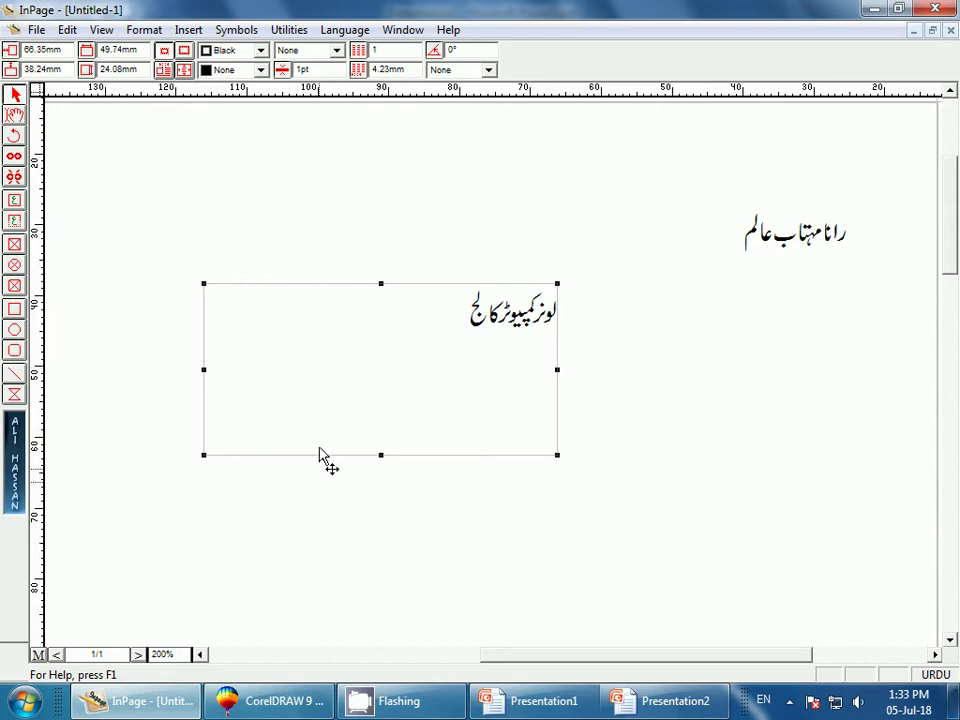
{"action": "left_click", "coordinate": [298, 700]}
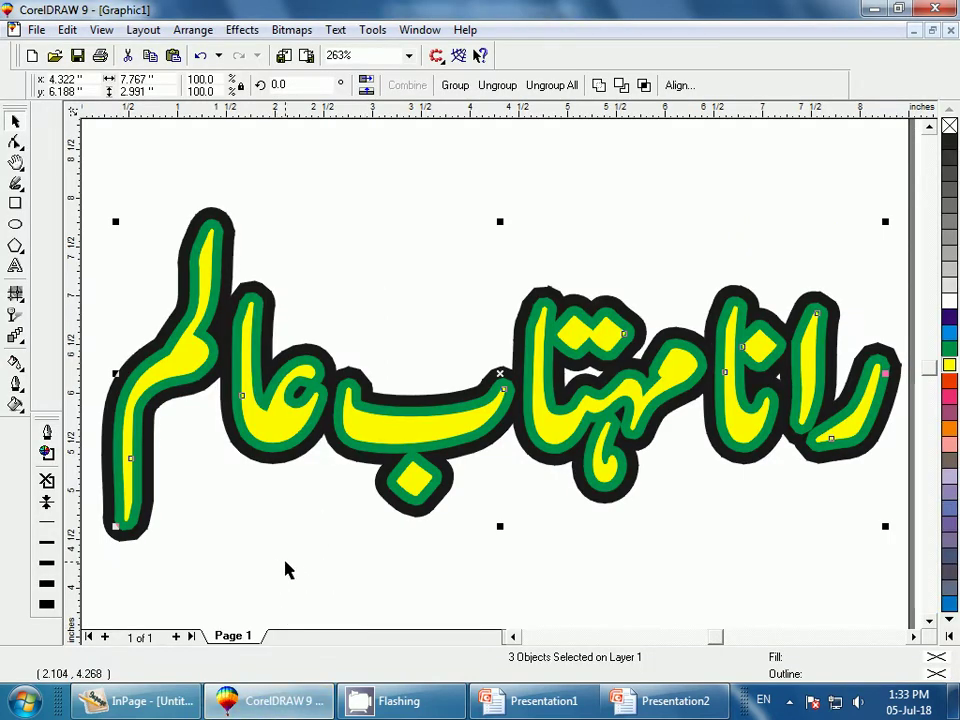
Delete all the old name artwork and paste in the black Urdu college name.
{"action": "key", "text": "F3"}
{"action": "key", "text": "F3"}
{"action": "left_click", "coordinate": [364, 225]}
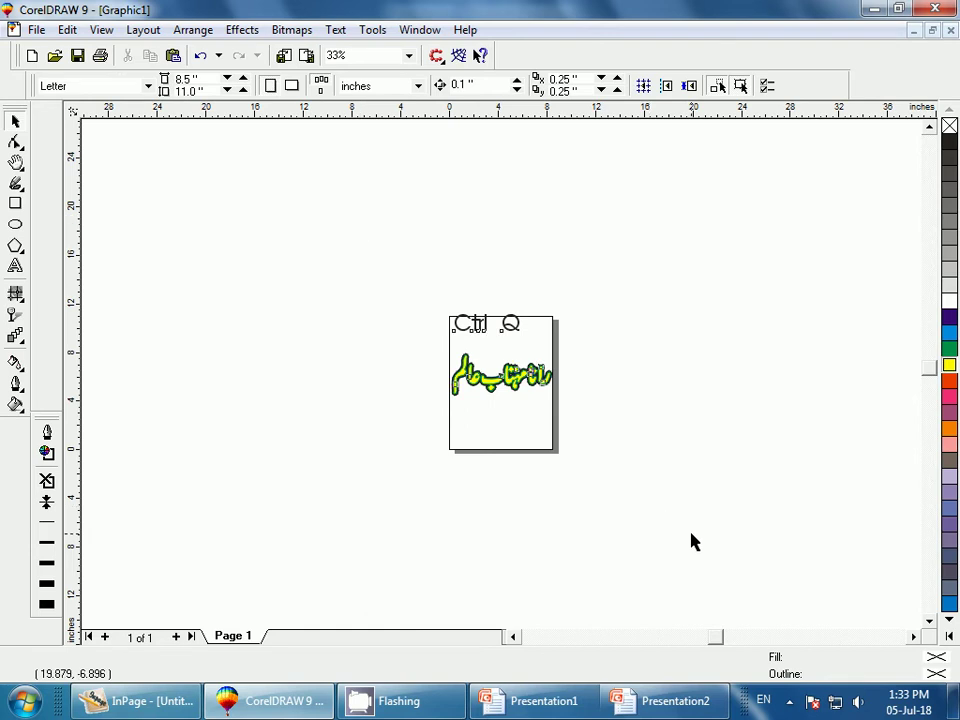
{"action": "key", "text": "ctrl+a"}
{"action": "key", "text": "Delete"}
{"action": "key", "text": "ctrl+v"}
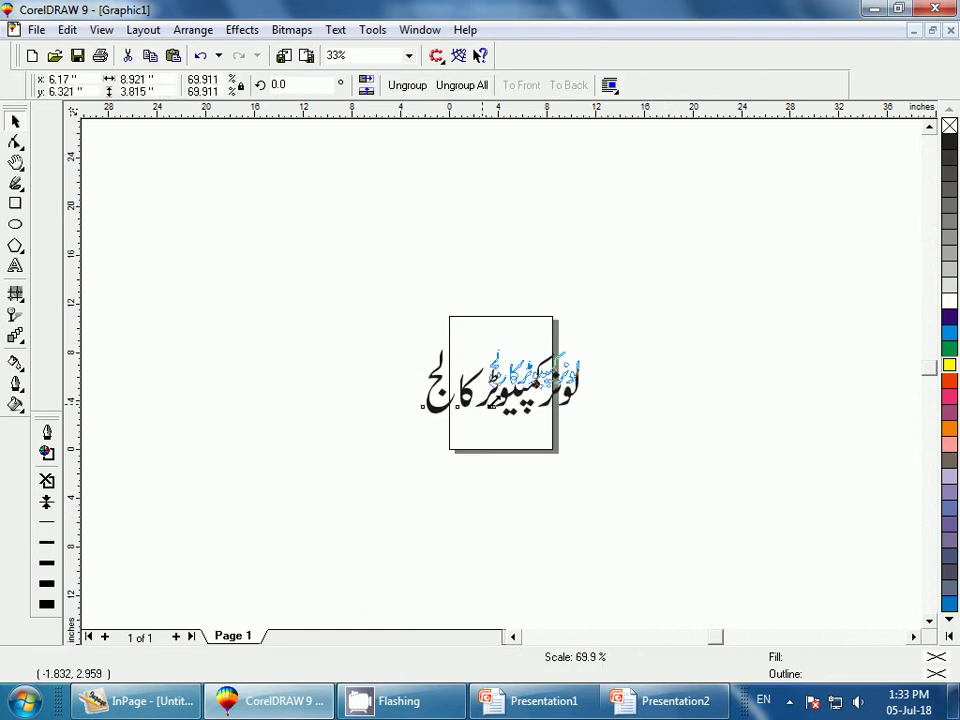
Shrink the college name to about 70% and move it inside the page.
{"action": "left_click_drag", "start_coordinate": [417, 420], "coordinate": [499, 418]}
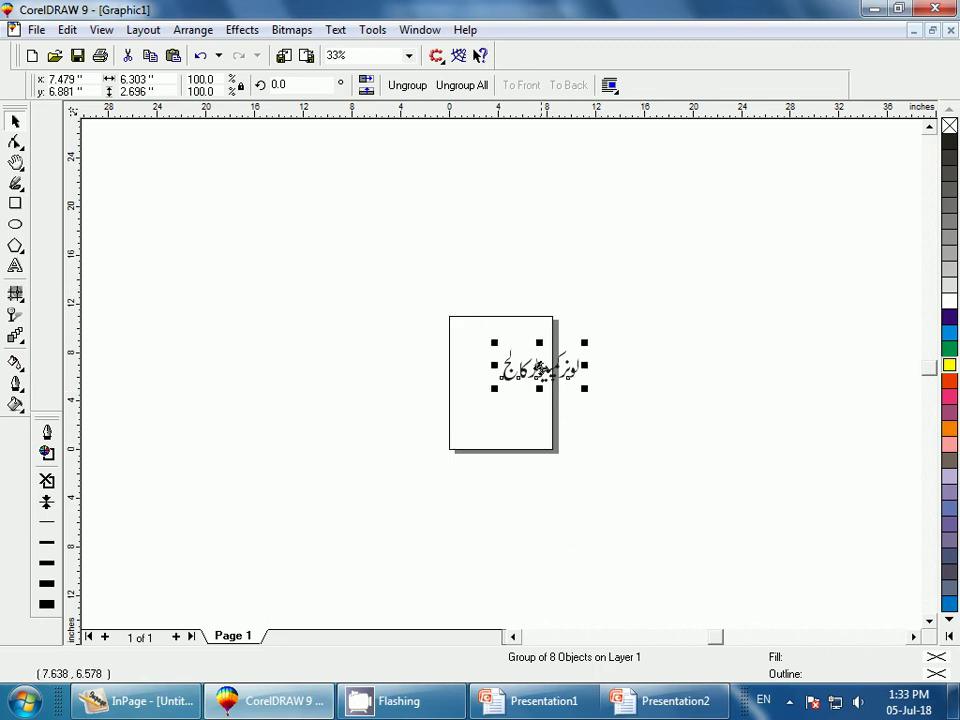
{"action": "left_click_drag", "start_coordinate": [545, 370], "coordinate": [518, 370]}
{"action": "left_click", "coordinate": [424, 309]}
{"action": "left_click_drag", "start_coordinate": [424, 309], "coordinate": [616, 421]}
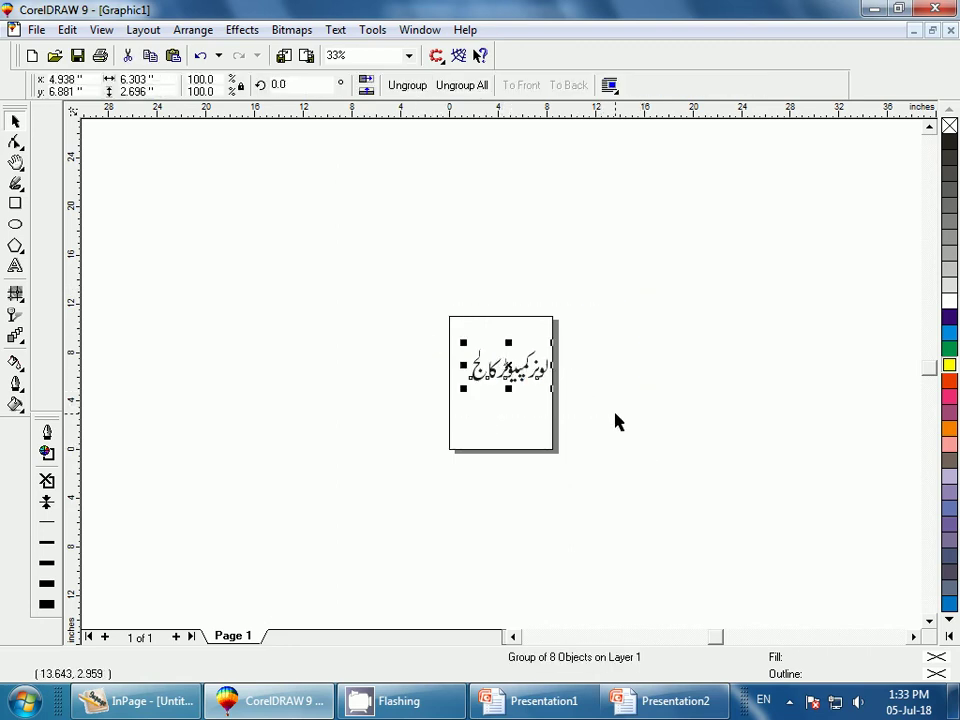
{"action": "key", "text": "shift+F2"}
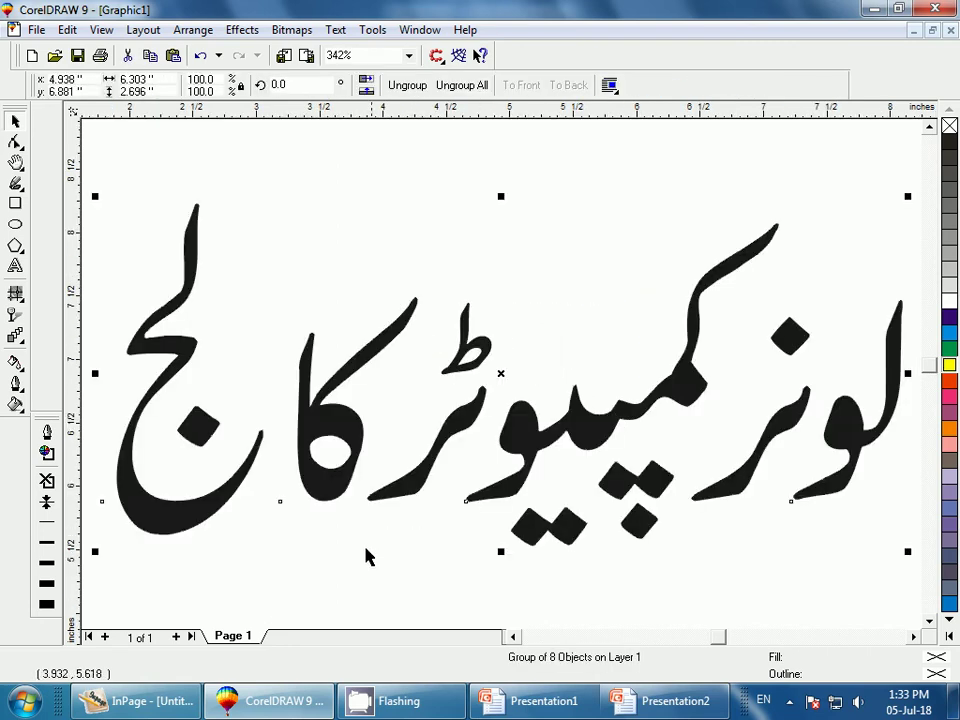
Fill the college name red-orange and place two copies offset up and left.
{"action": "left_click", "coordinate": [360, 578]}
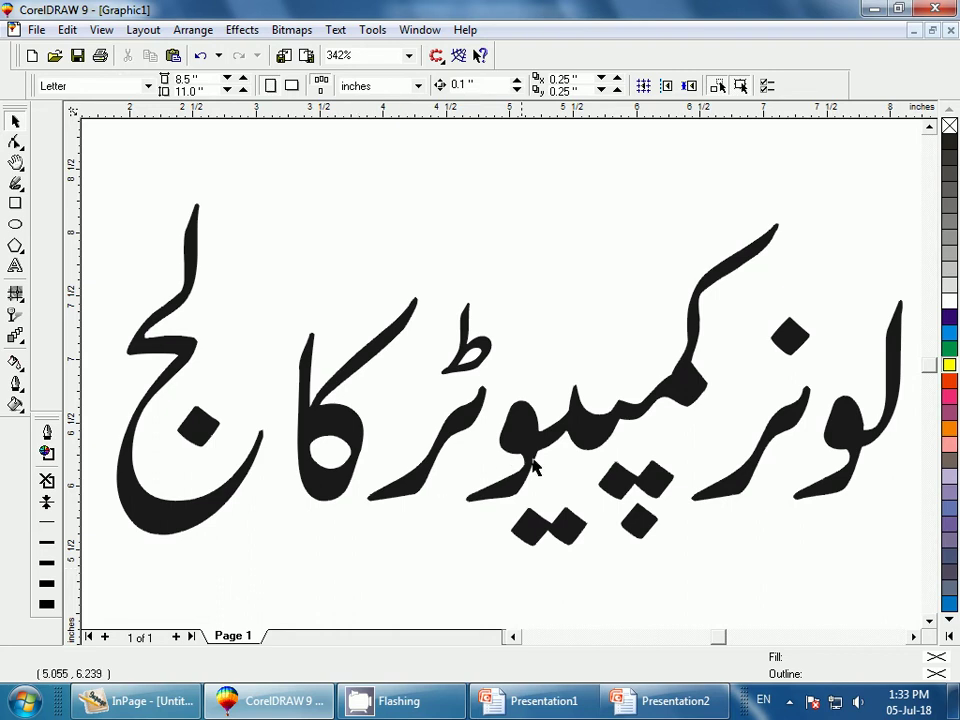
{"action": "left_click", "coordinate": [586, 445]}
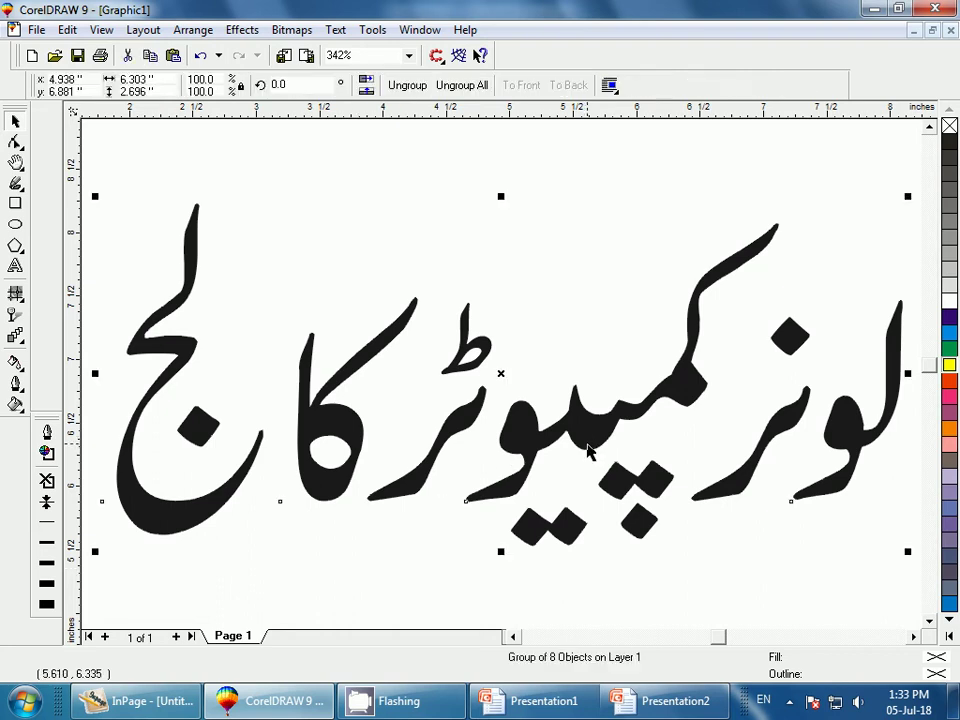
{"action": "left_click", "coordinate": [950, 388]}
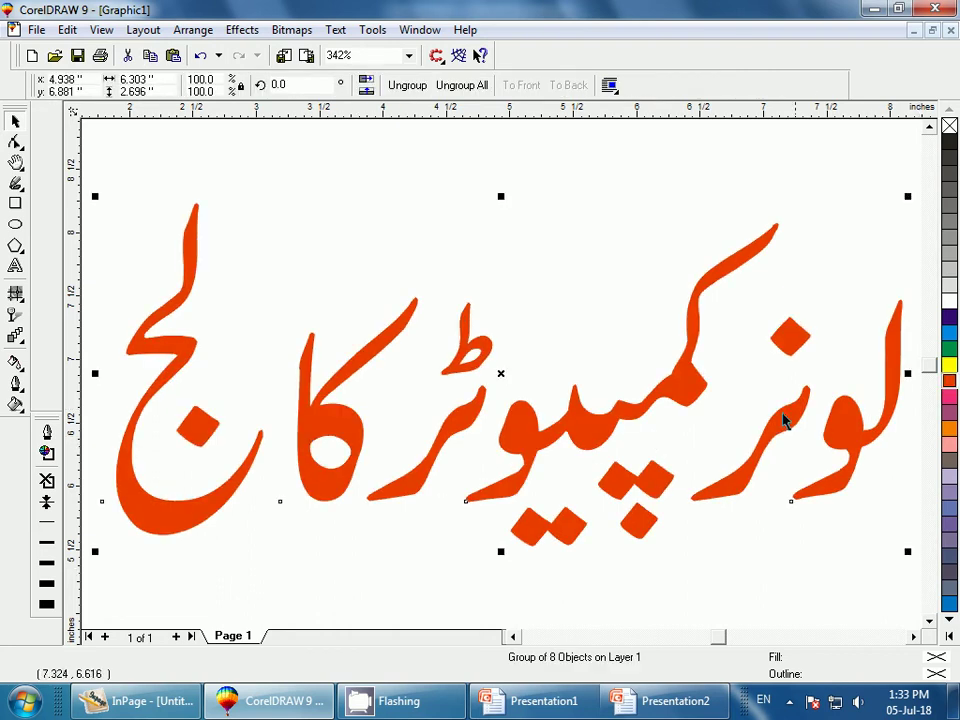
{"action": "left_click_drag", "start_coordinate": [765, 452], "coordinate": [752, 446]}
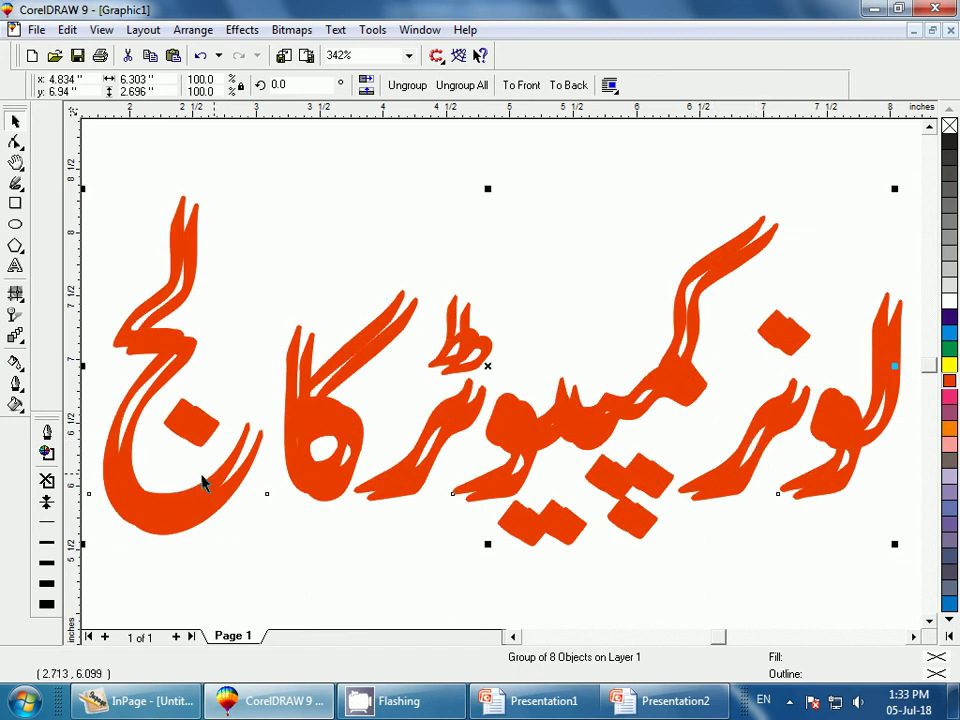
{"action": "left_click_drag", "start_coordinate": [171, 494], "coordinate": [161, 488]}
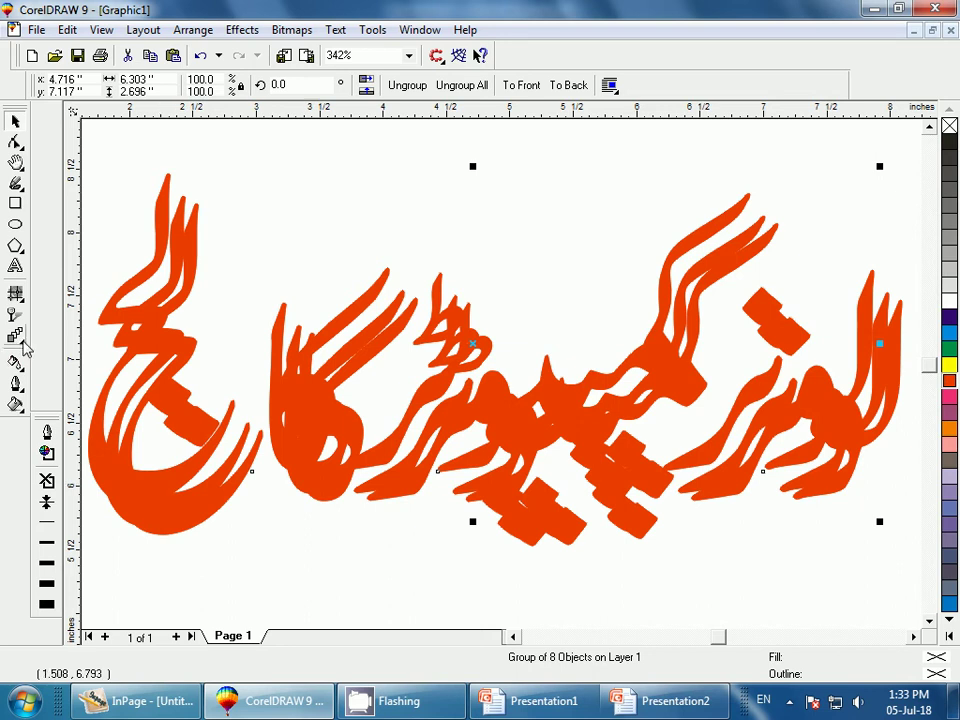
Fill the front copy of the college name green.
{"action": "left_click", "coordinate": [18, 340]}
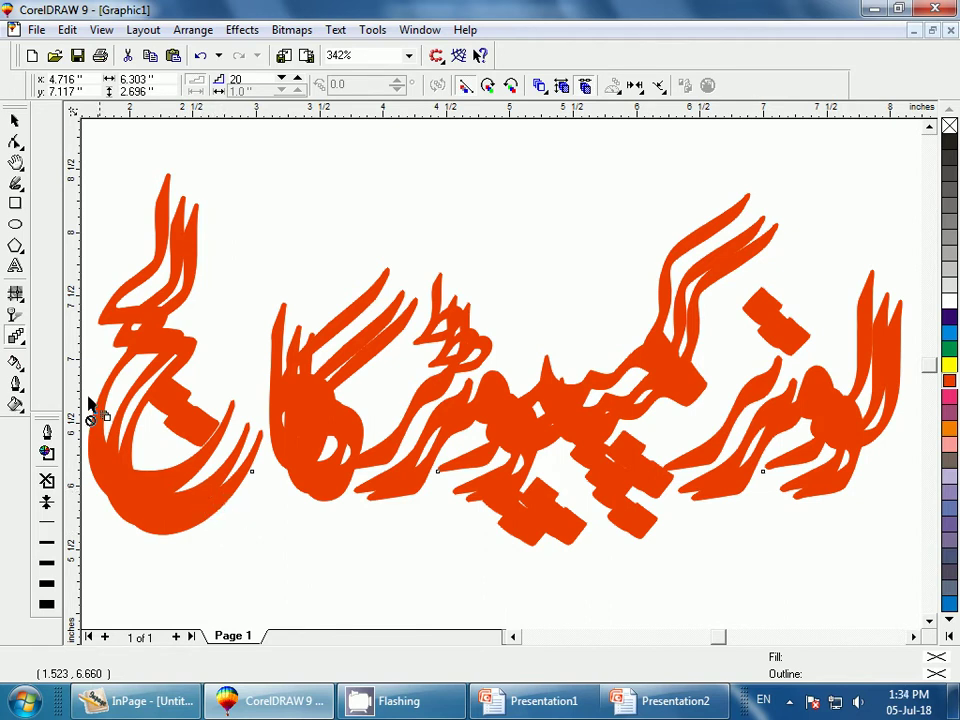
{"action": "left_click", "coordinate": [15, 120]}
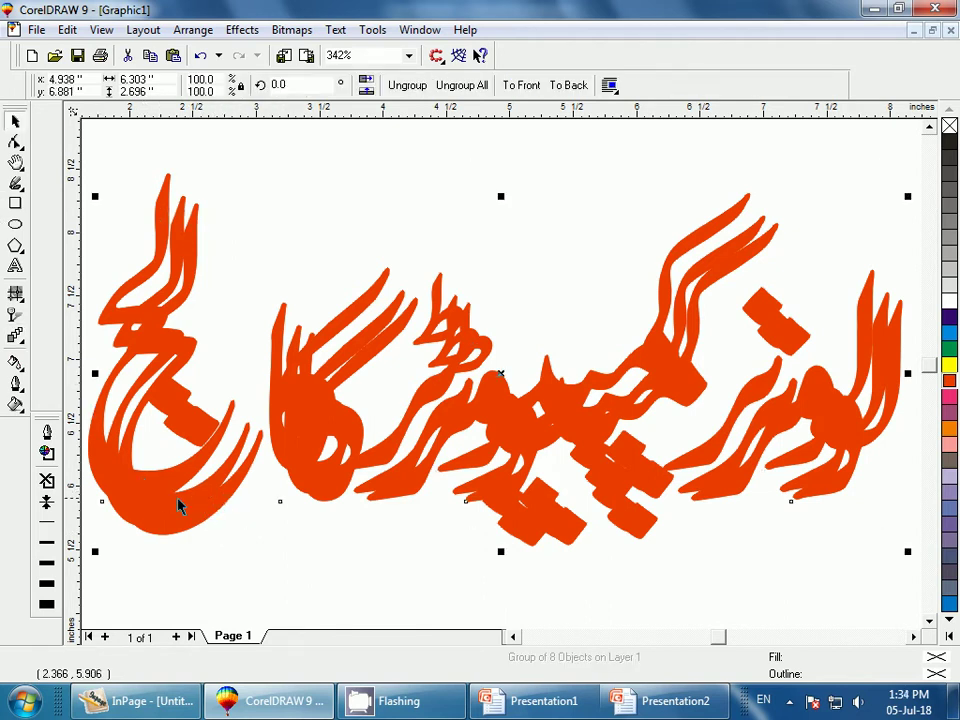
{"action": "left_click", "coordinate": [951, 347]}
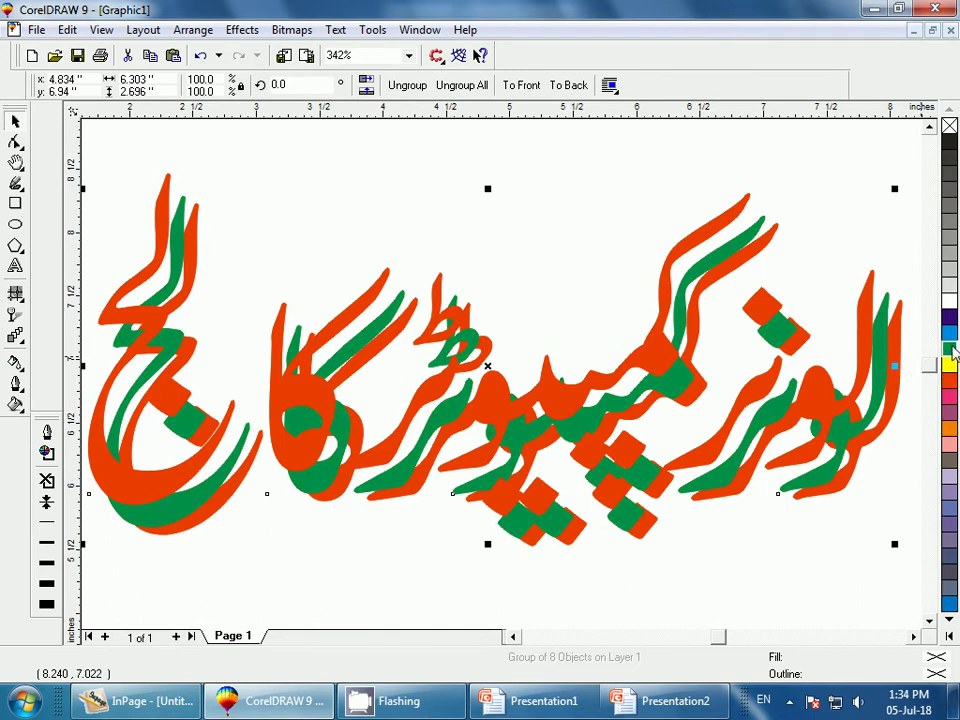
Fill one copy yellow and offset the yellow and green copies up-left of the orange.
{"action": "key", "text": "z"}
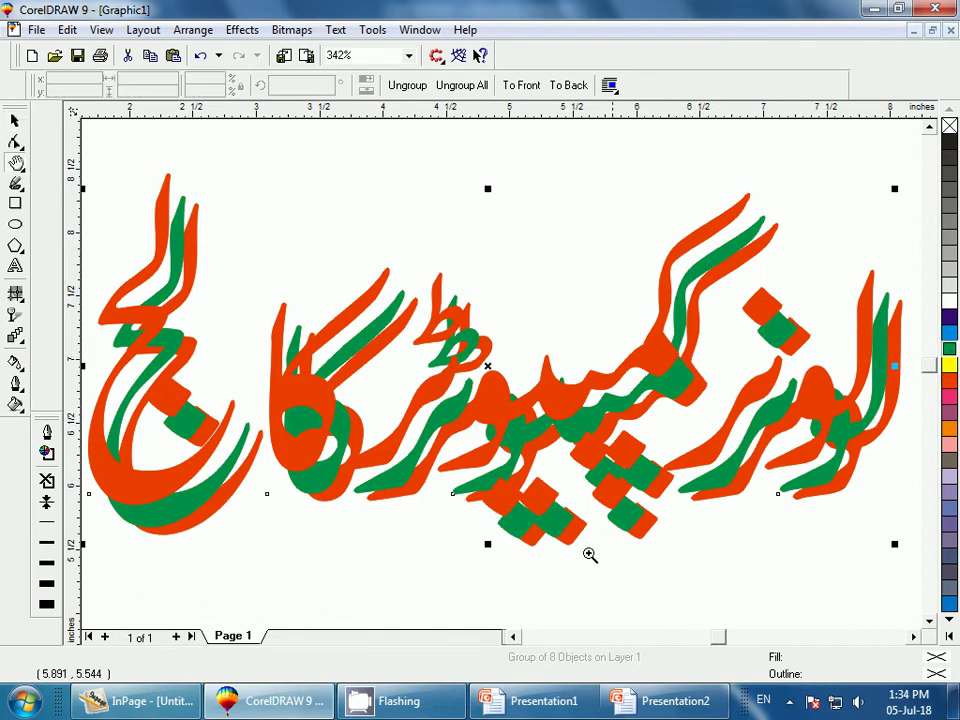
{"action": "mouse_move", "coordinate": [481, 466]}
{"action": "left_mouse_down"}
{"action": "mouse_move", "coordinate": [582, 541]}
{"action": "mouse_move", "coordinate": [521, 399]}
{"action": "left_mouse_up"}
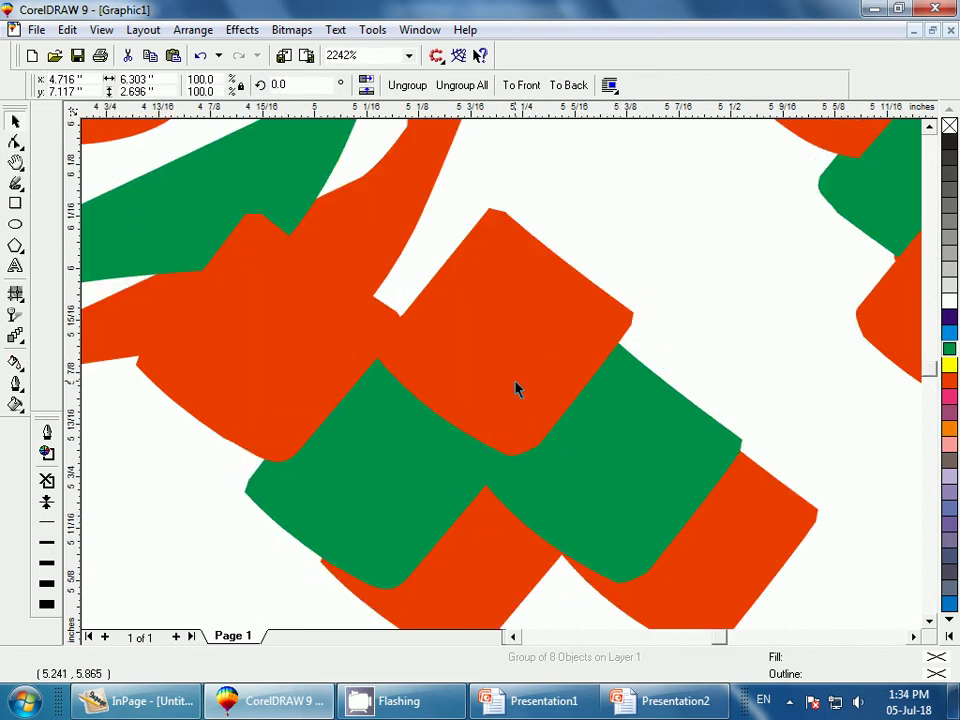
{"action": "left_click", "coordinate": [950, 366]}
{"action": "key", "text": "F4"}
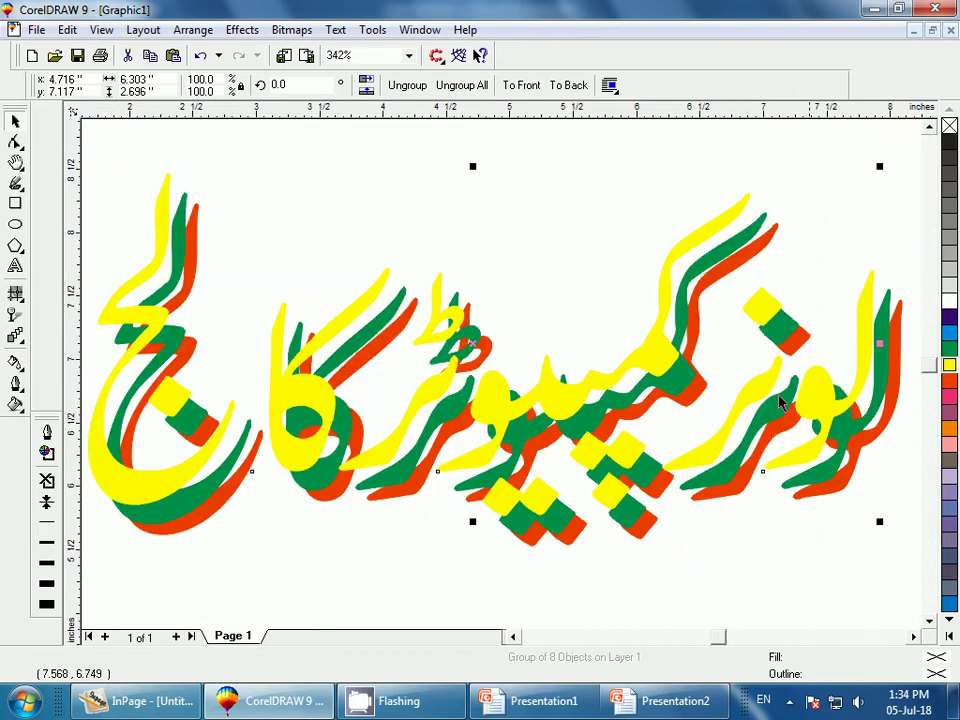
{"action": "left_click_drag", "start_coordinate": [583, 400], "coordinate": [501, 307]}
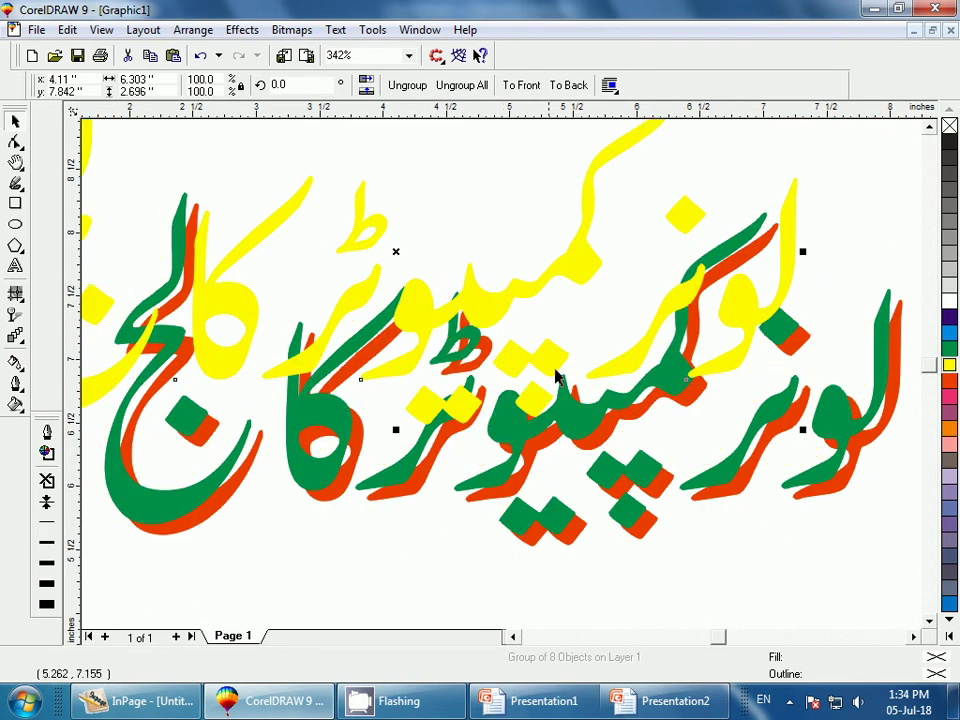
{"action": "left_click_drag", "start_coordinate": [584, 432], "coordinate": [572, 421]}
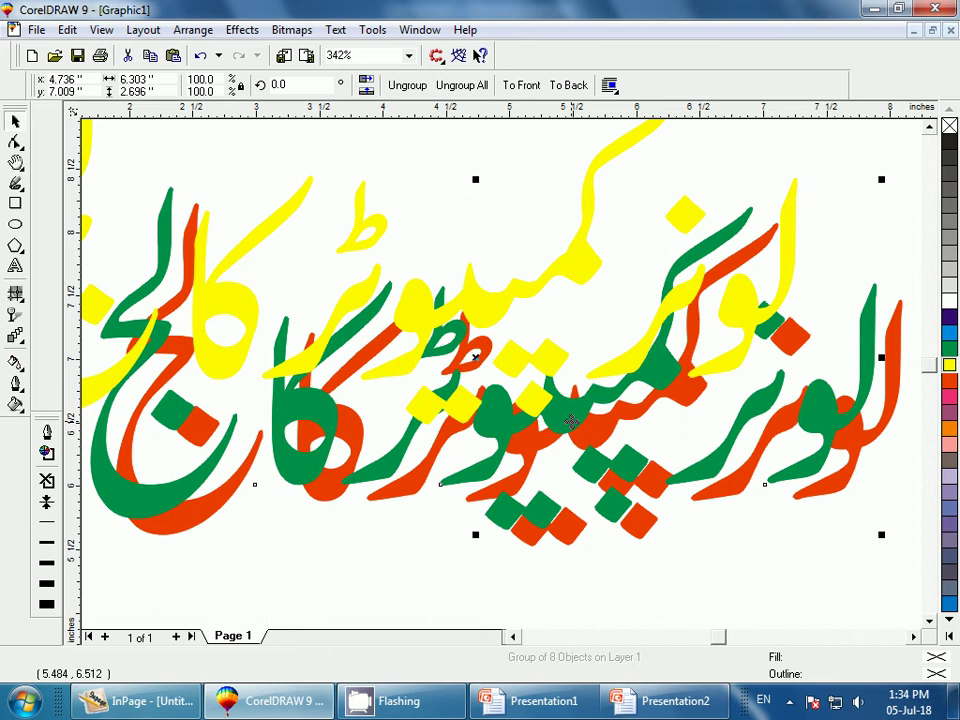
{"action": "left_click_drag", "start_coordinate": [308, 480], "coordinate": [321, 482]}
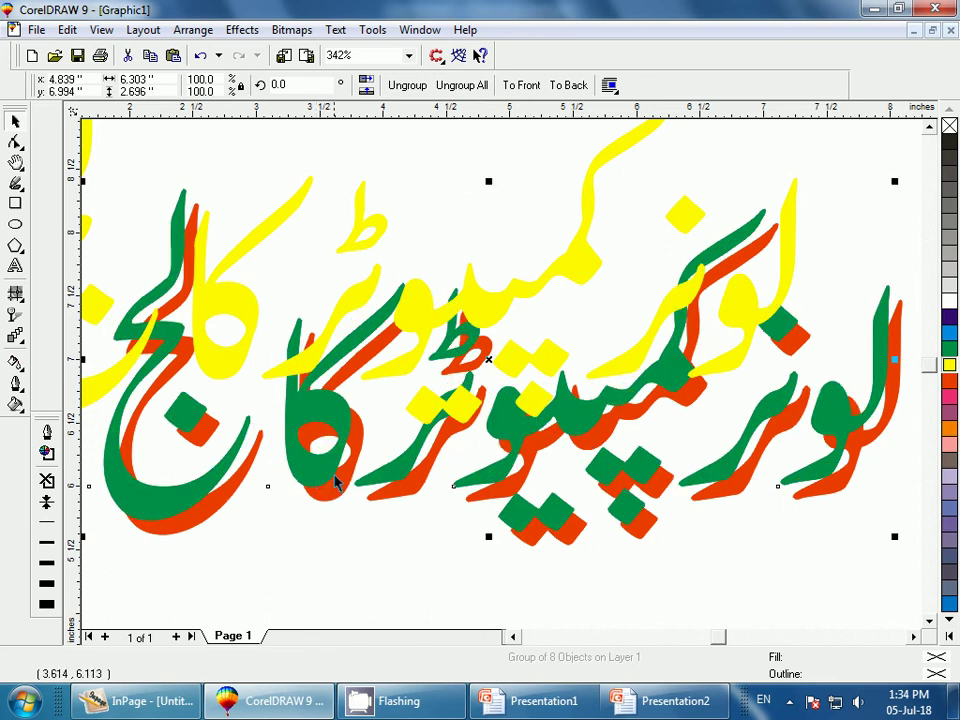
Blend the orange copy into the green copy in 20 steps.
{"action": "left_click", "coordinate": [17, 338]}
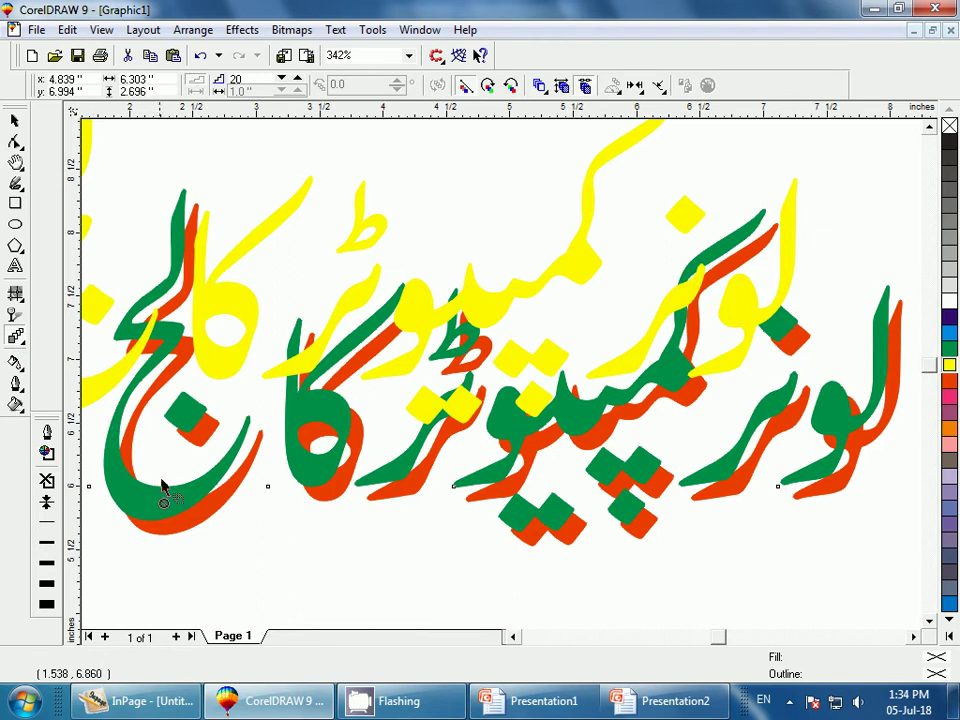
{"action": "left_click_drag", "start_coordinate": [193, 528], "coordinate": [189, 515]}
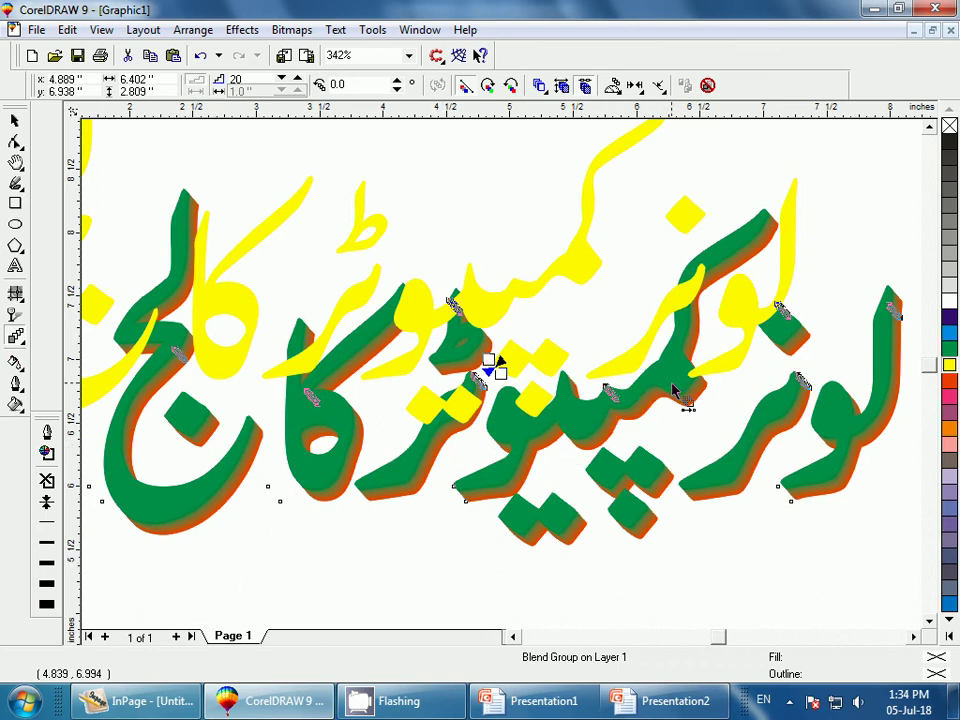
{"action": "left_click", "coordinate": [15, 121]}
Reposition the yellow and green copies to reshape the blended extrusion.
{"action": "left_click", "coordinate": [243, 352]}
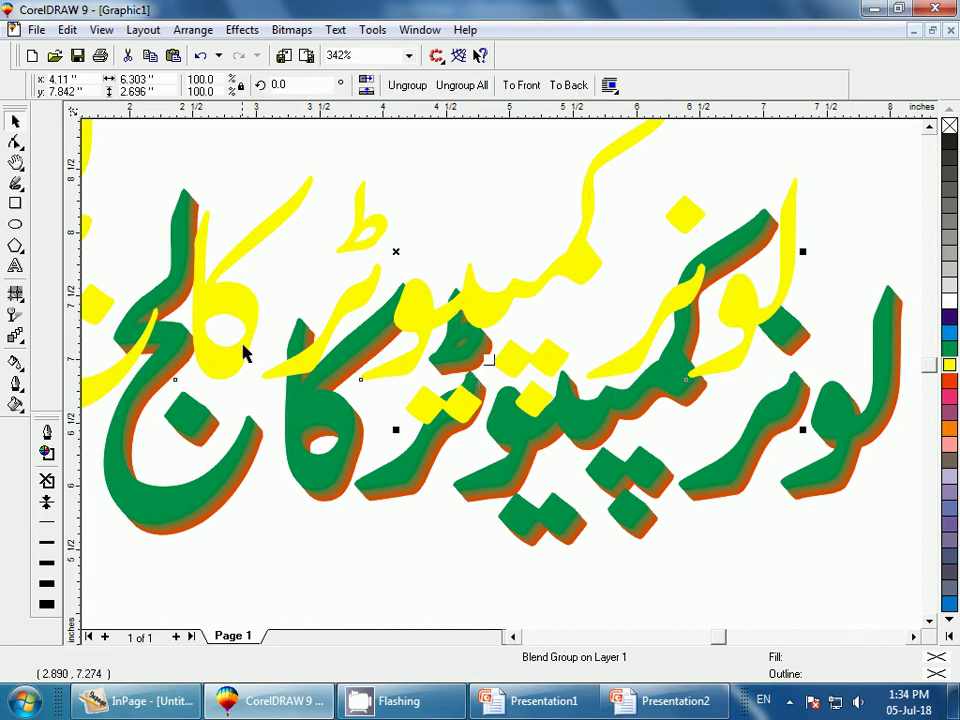
{"action": "left_click_drag", "start_coordinate": [243, 352], "coordinate": [192, 267]}
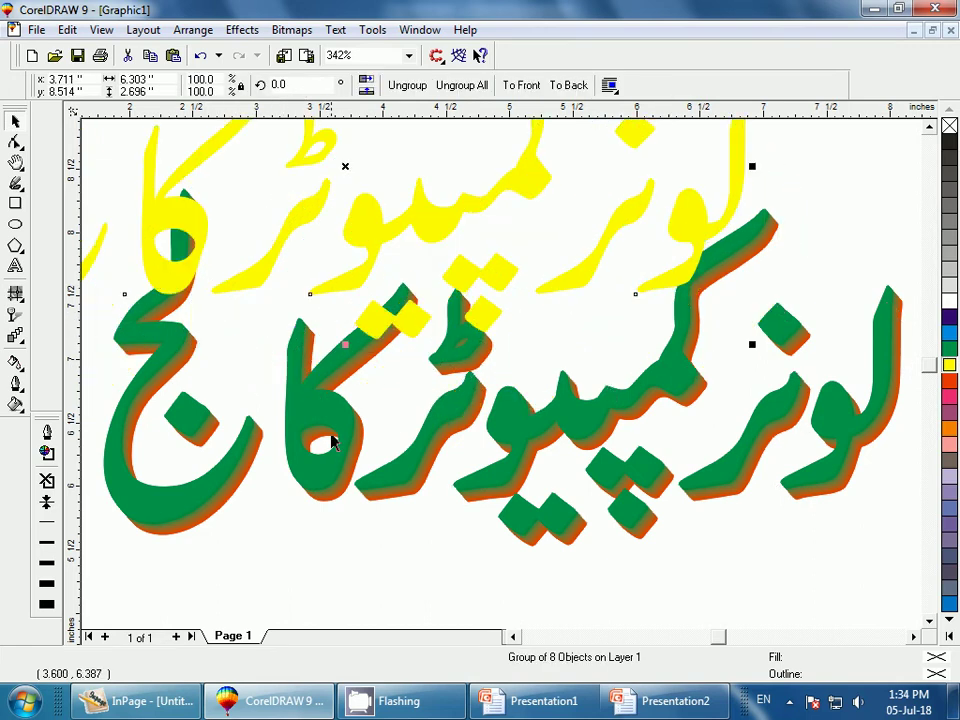
{"action": "left_click_drag", "start_coordinate": [333, 443], "coordinate": [280, 407]}
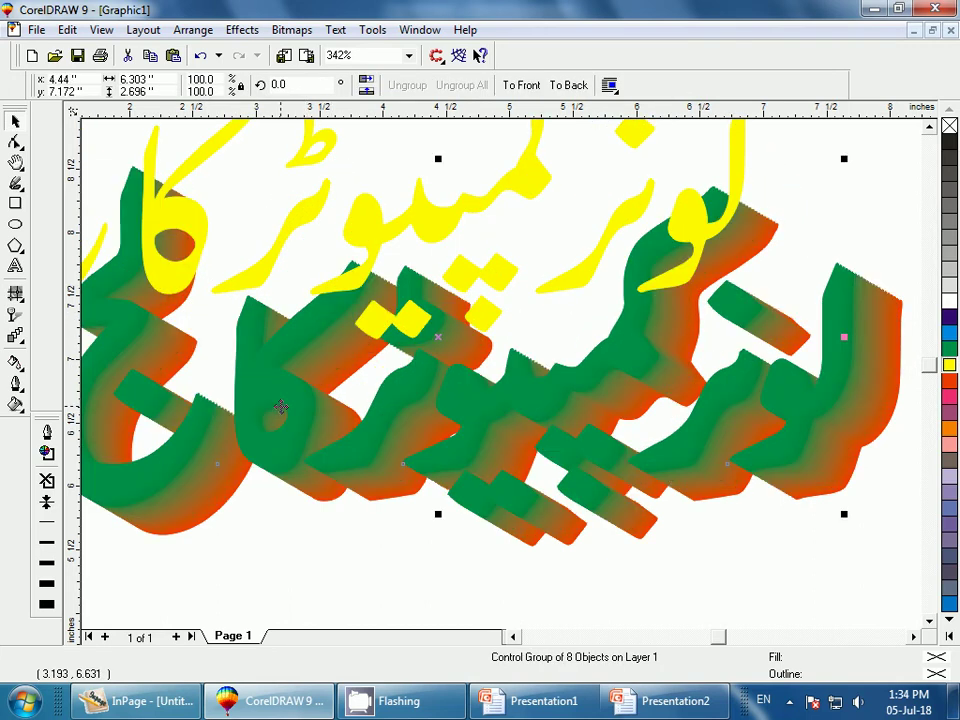
{"action": "left_click", "coordinate": [602, 422]}
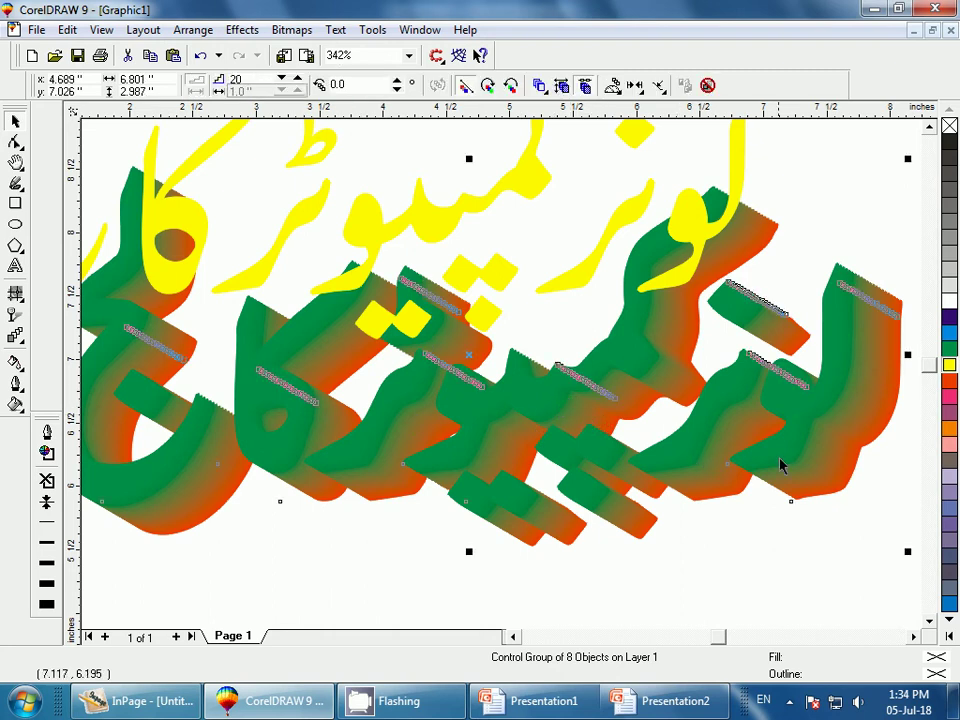
{"action": "left_click_drag", "start_coordinate": [798, 412], "coordinate": [814, 428]}
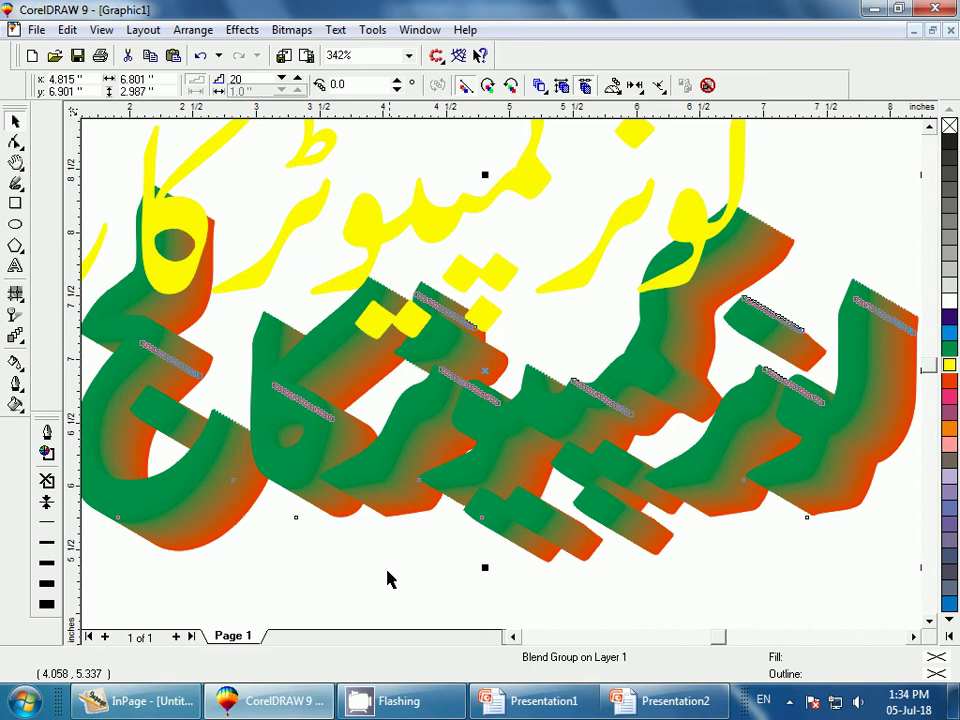
{"action": "key", "text": "Escape"}
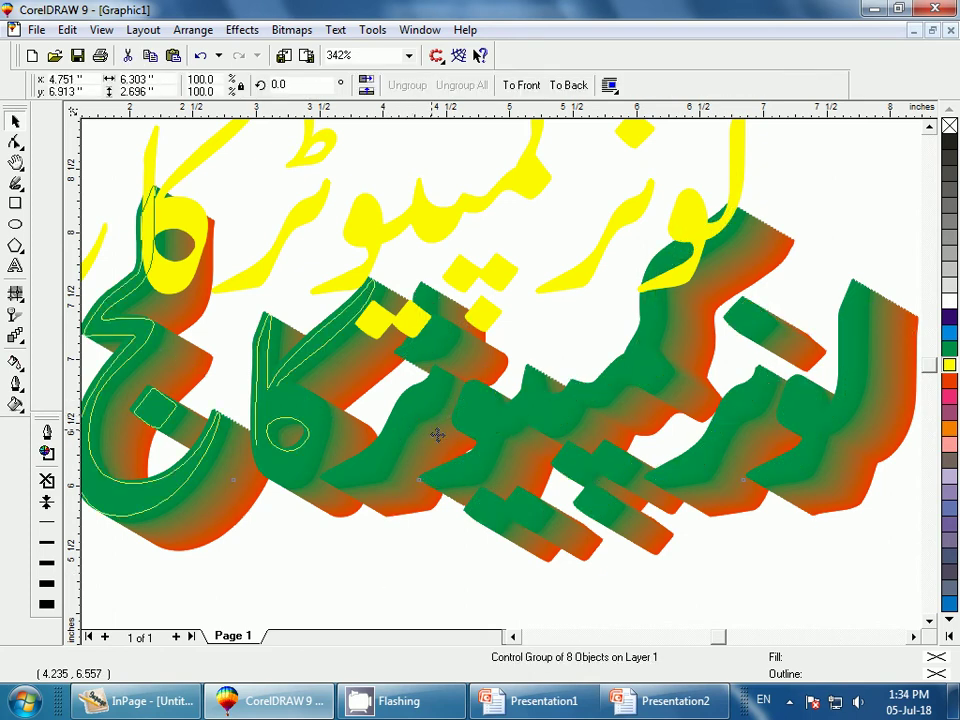
Adjust the green end of the blend and lay the yellow copy over the green letters.
{"action": "left_click_drag", "start_coordinate": [409, 421], "coordinate": [430, 438]}
{"action": "left_click", "coordinate": [425, 435]}
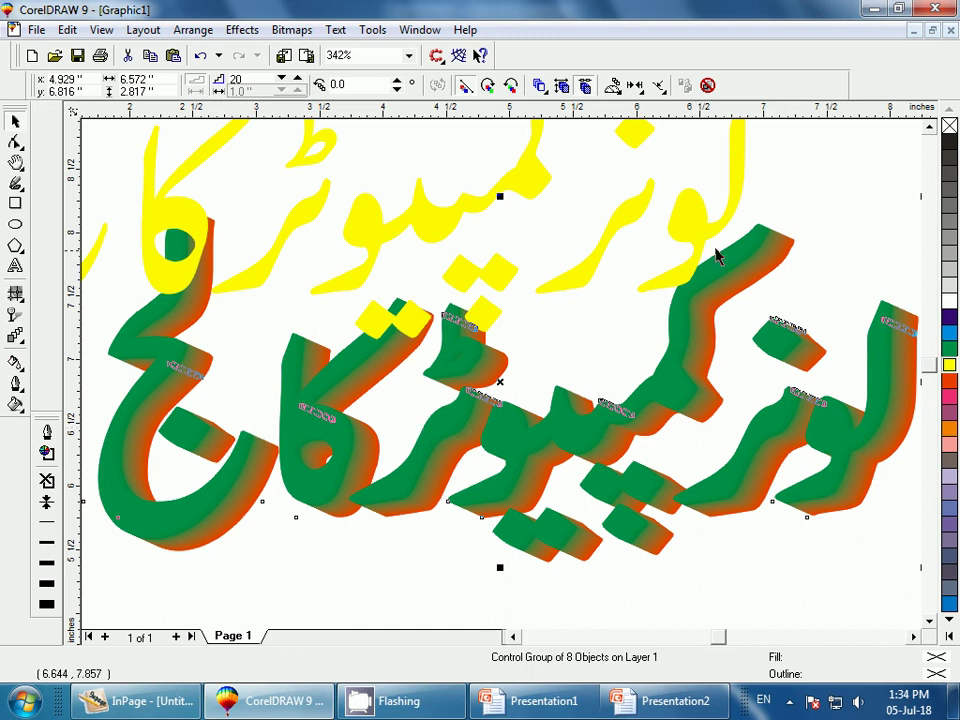
{"action": "mouse_move", "coordinate": [701, 264]}
{"action": "left_mouse_down"}
{"action": "mouse_move", "coordinate": [719, 324]}
{"action": "mouse_move", "coordinate": [838, 449]}
{"action": "mouse_move", "coordinate": [834, 442]}
{"action": "left_mouse_up"}
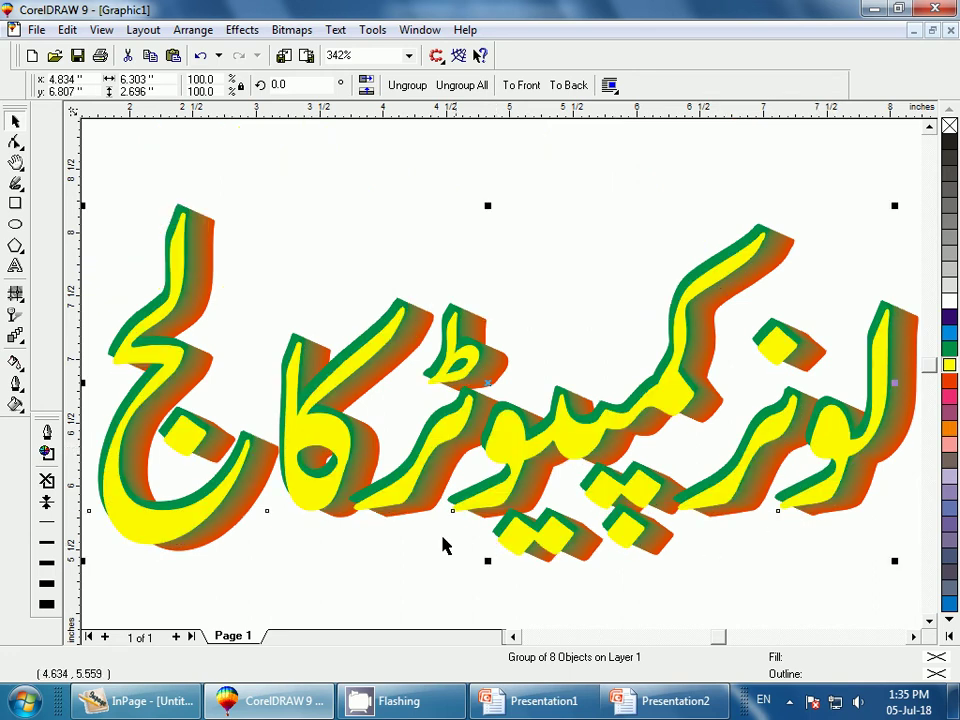
Marquee-select all four parts of the 3D college name and copy them.
{"action": "key", "text": "F3"}
{"action": "left_click", "coordinate": [395, 568]}
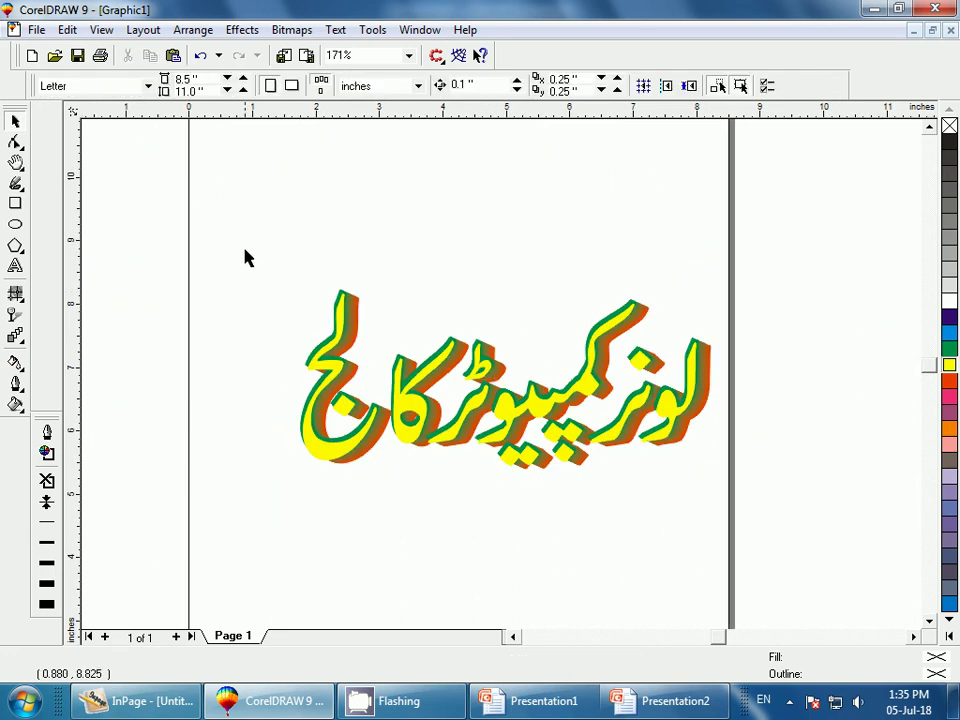
{"action": "left_click_drag", "start_coordinate": [246, 229], "coordinate": [784, 553]}
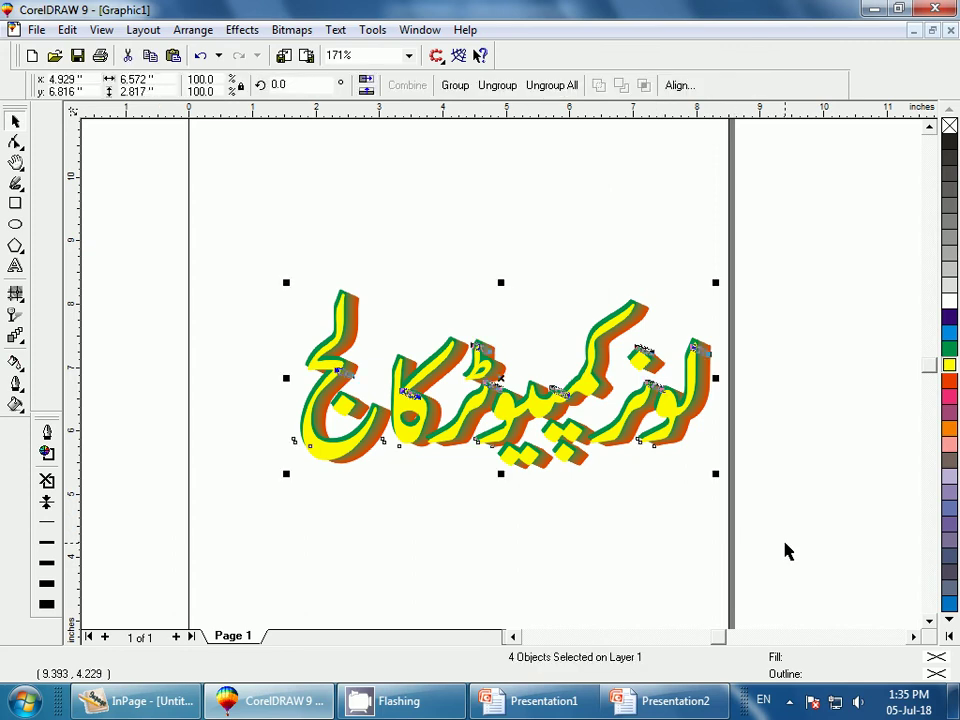
{"action": "key", "text": "shift+F2"}
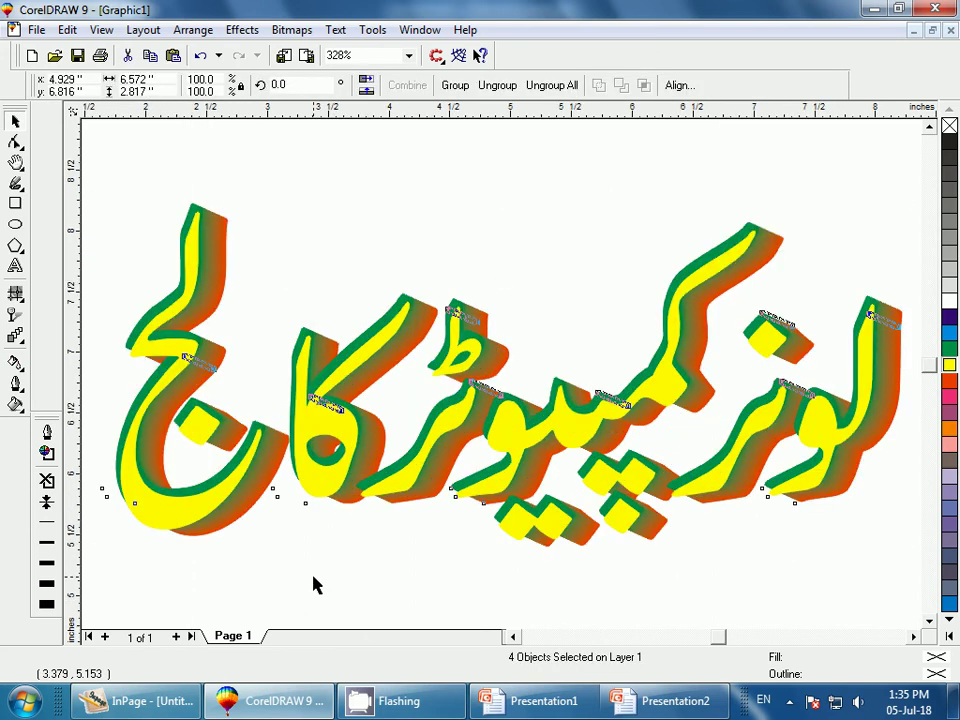
{"action": "left_click", "coordinate": [313, 585]}
{"action": "key", "text": "F3"}
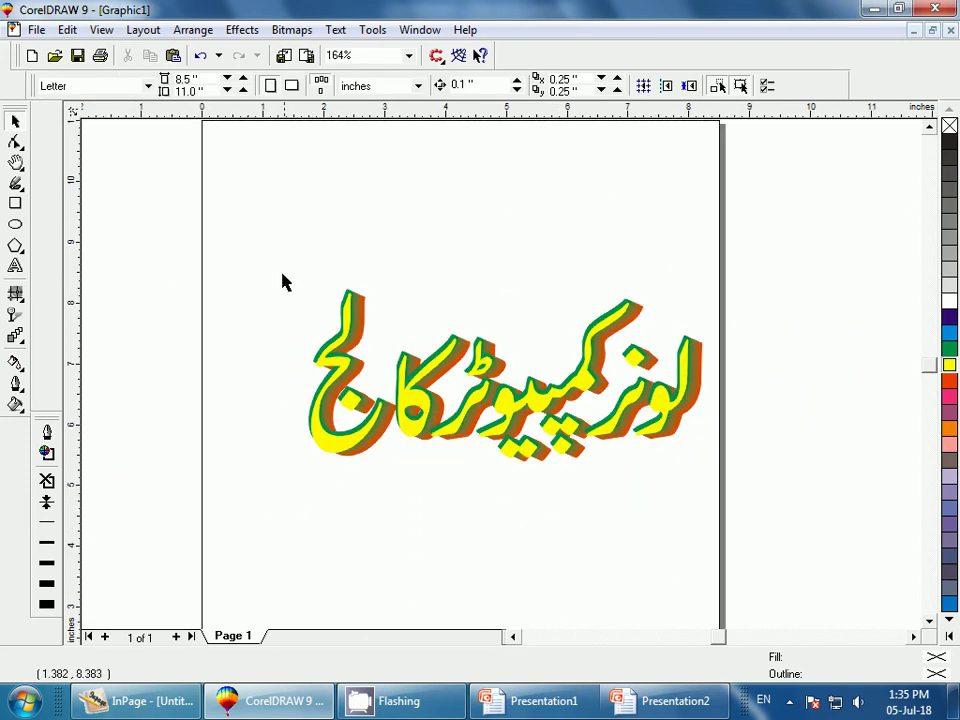
{"action": "left_click_drag", "start_coordinate": [274, 229], "coordinate": [771, 568]}
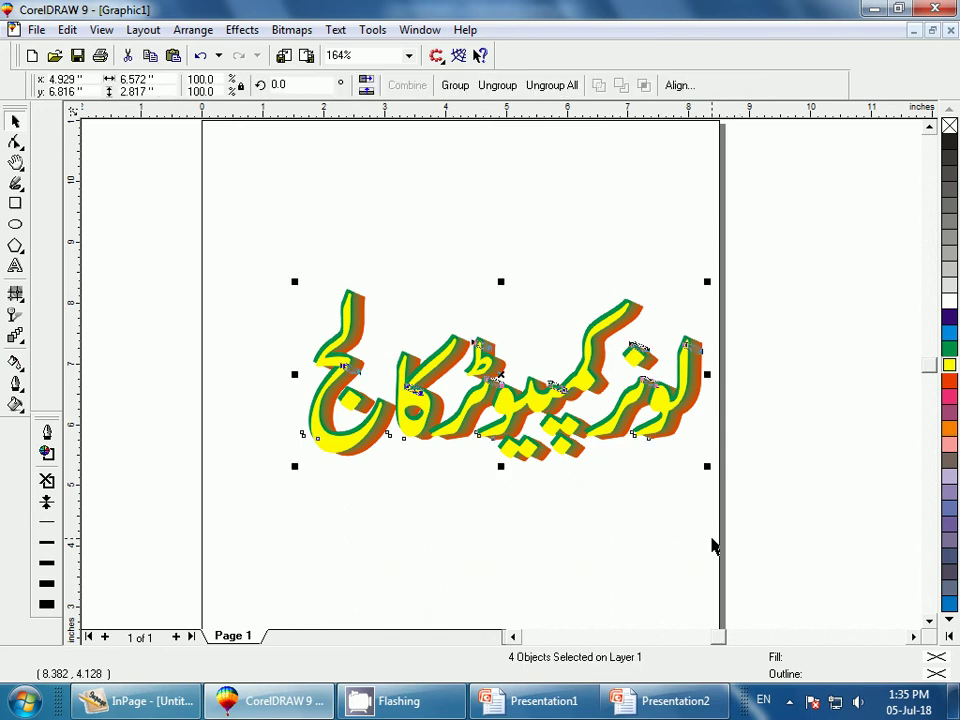
{"action": "key", "text": "shift+F2"}
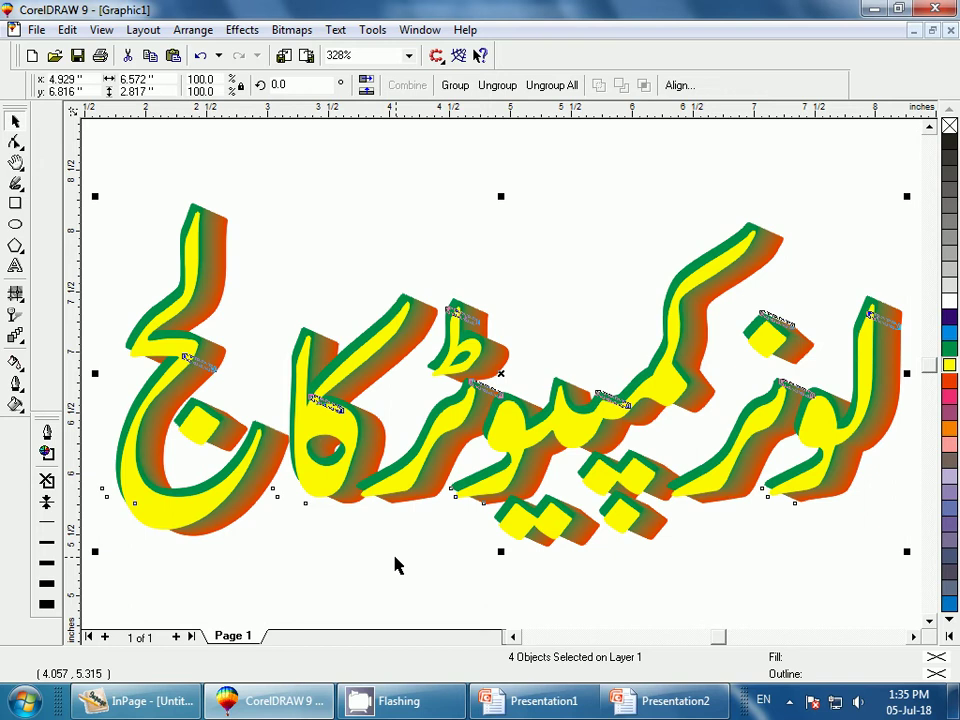
{"action": "left_click", "coordinate": [352, 585]}
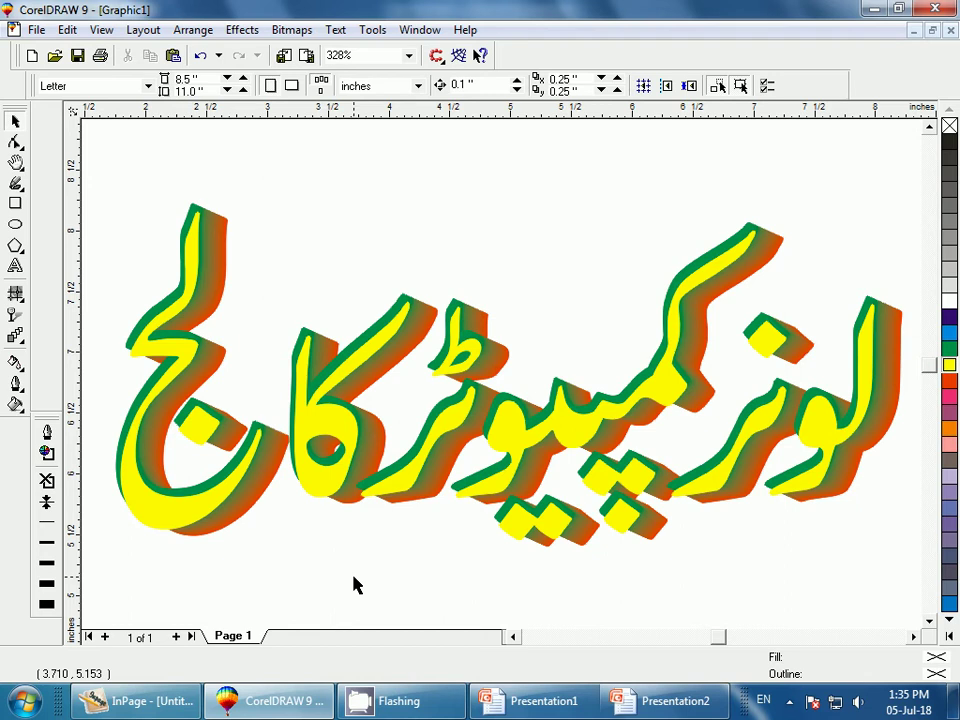
{"action": "key", "text": "F3"}
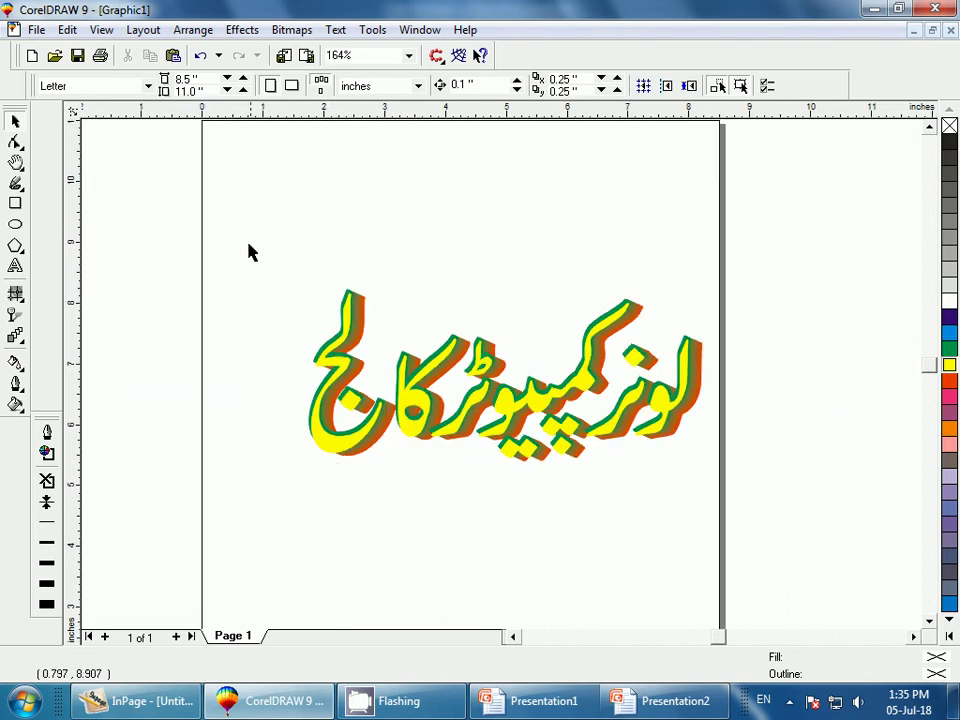
{"action": "left_click_drag", "start_coordinate": [251, 223], "coordinate": [722, 512]}
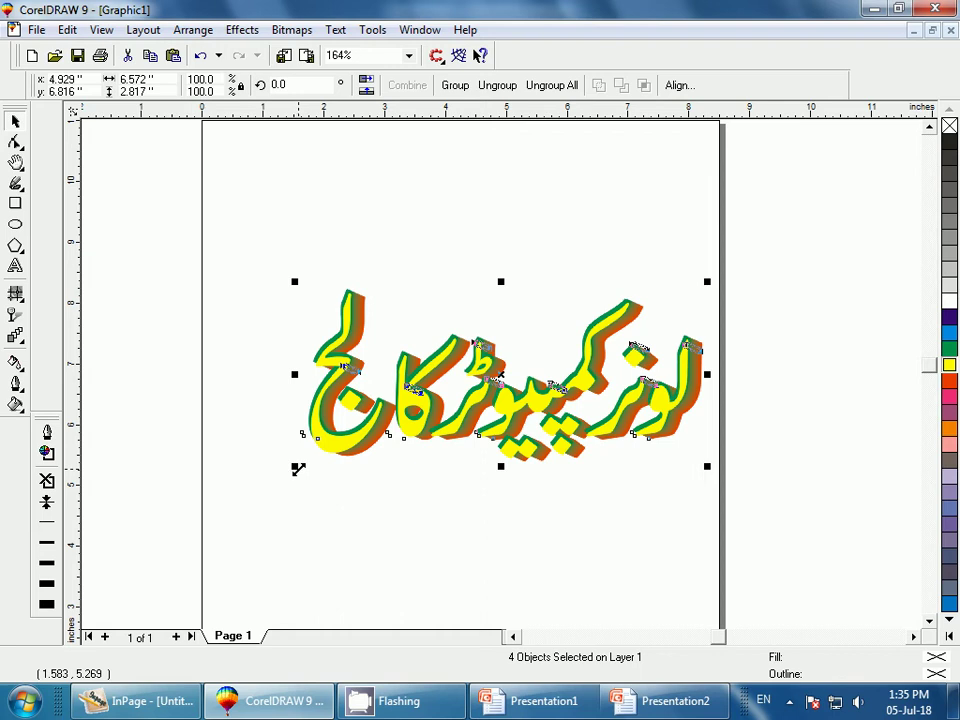
{"action": "key", "text": "ctrl+u"}
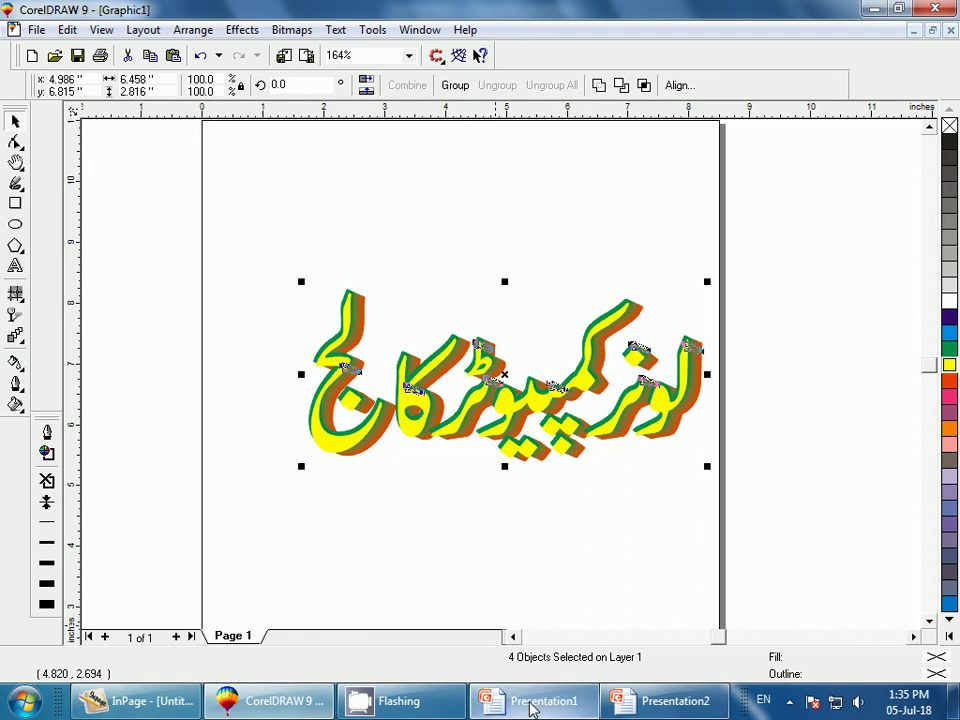
Move the Urdu name picture up on the PowerPoint slide.
{"action": "left_click", "coordinate": [650, 700]}
{"action": "left_click_drag", "start_coordinate": [392, 343], "coordinate": [400, 258]}
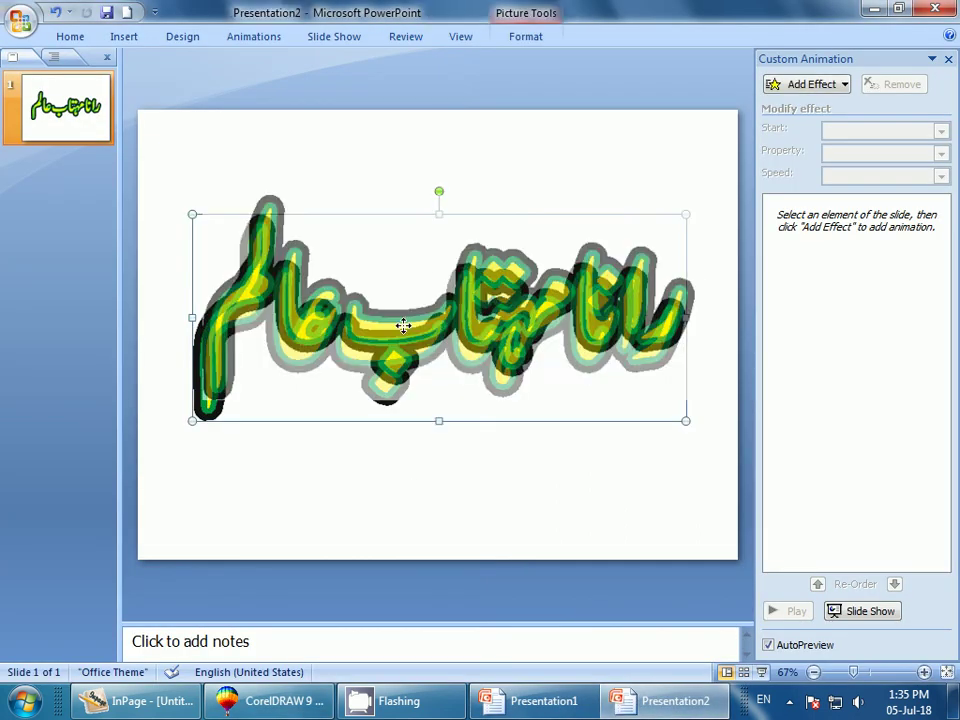
{"action": "left_click", "coordinate": [270, 473]}
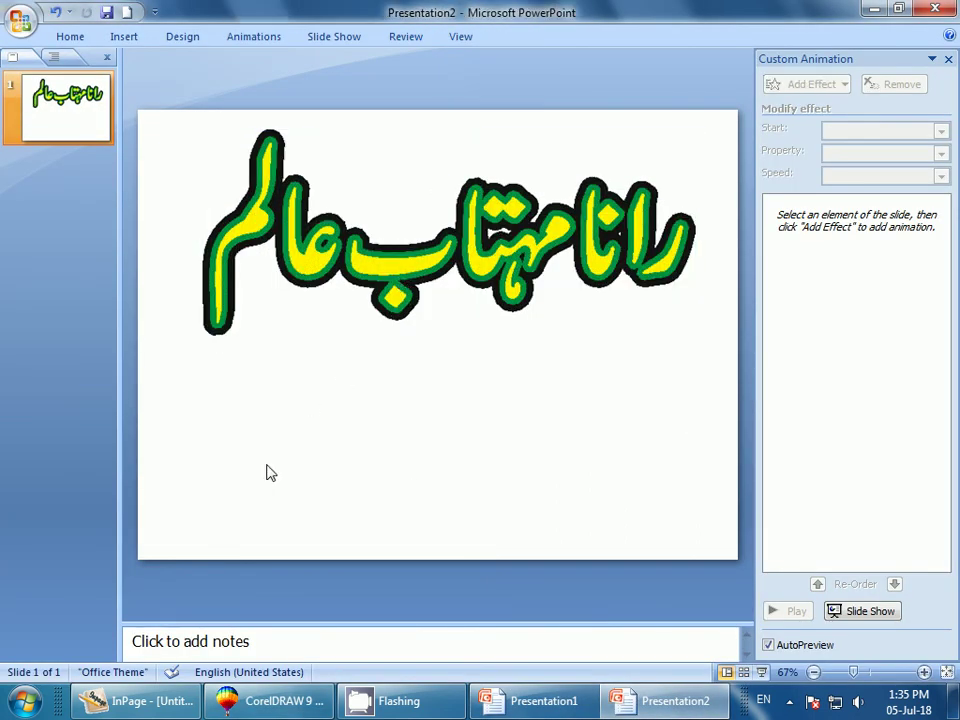
Paste the 3D college name and position it just below the name picture.
{"action": "key", "text": "ctrl+v"}
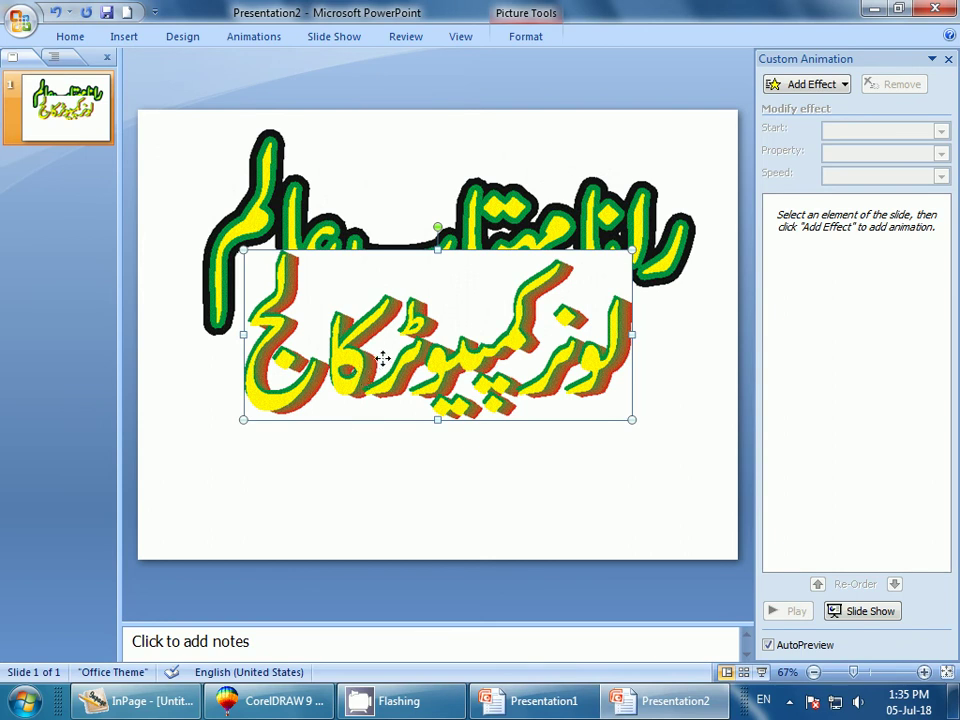
{"action": "mouse_move", "coordinate": [384, 418]}
{"action": "left_mouse_down"}
{"action": "mouse_move", "coordinate": [394, 372]}
{"action": "mouse_move", "coordinate": [392, 407]}
{"action": "mouse_move", "coordinate": [388, 378]}
{"action": "left_mouse_up"}
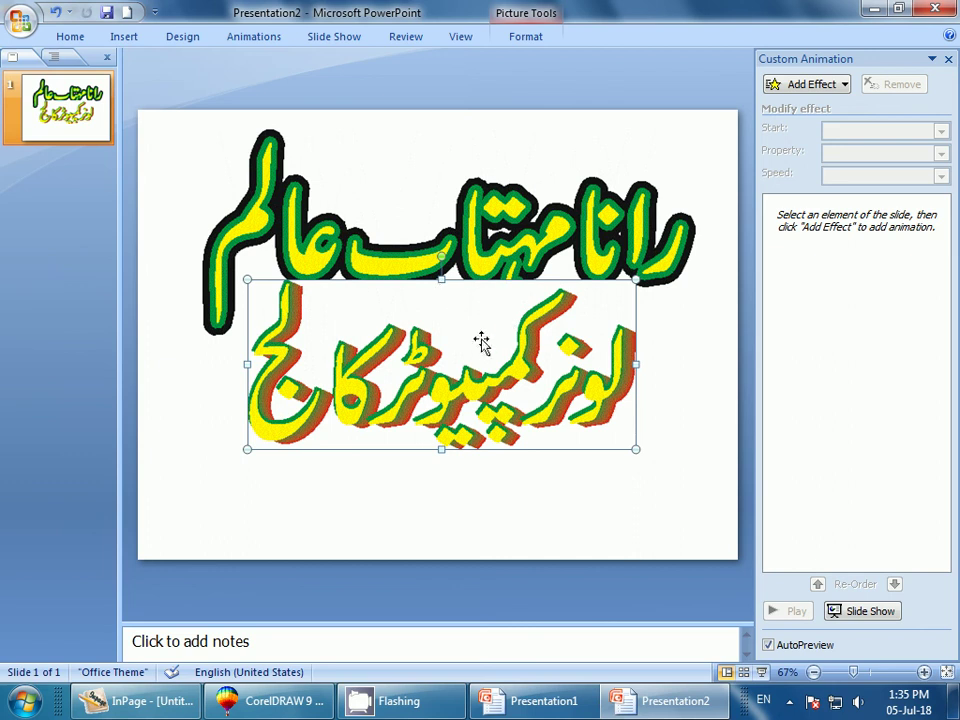
{"action": "left_click", "coordinate": [489, 274]}
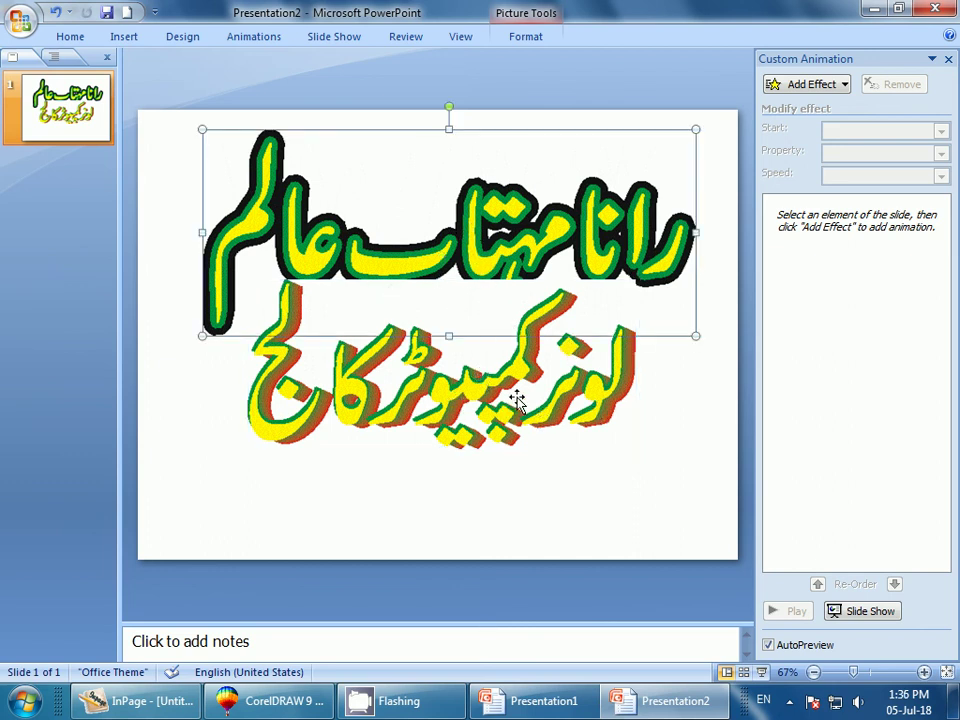
{"action": "mouse_move", "coordinate": [517, 398]}
{"action": "left_mouse_down"}
{"action": "mouse_move", "coordinate": [514, 435]}
{"action": "mouse_move", "coordinate": [490, 438]}
{"action": "mouse_move", "coordinate": [503, 447]}
{"action": "left_mouse_up"}
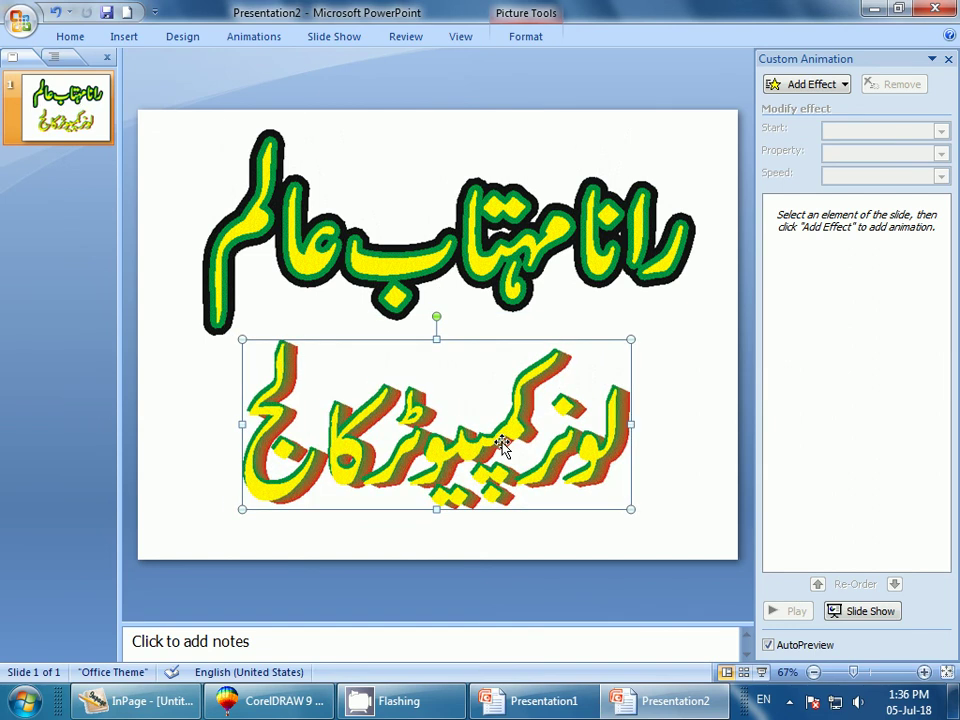
{"action": "left_click", "coordinate": [413, 287]}
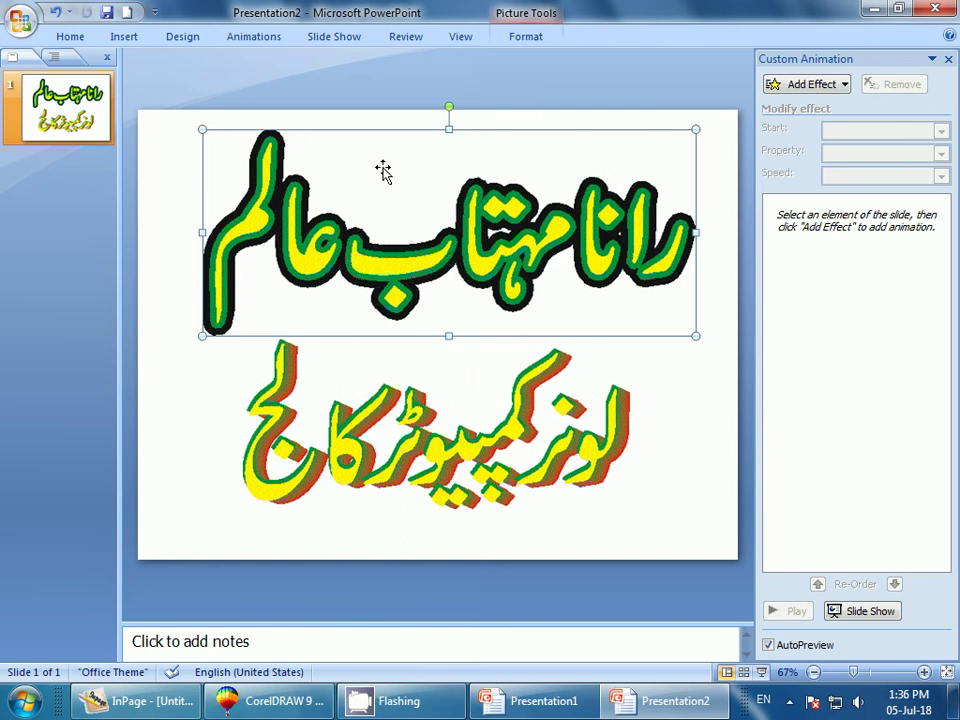
Make the title picture's white background transparent with Recolor > Set Transparent Color.
{"action": "left_click", "coordinate": [526, 37]}
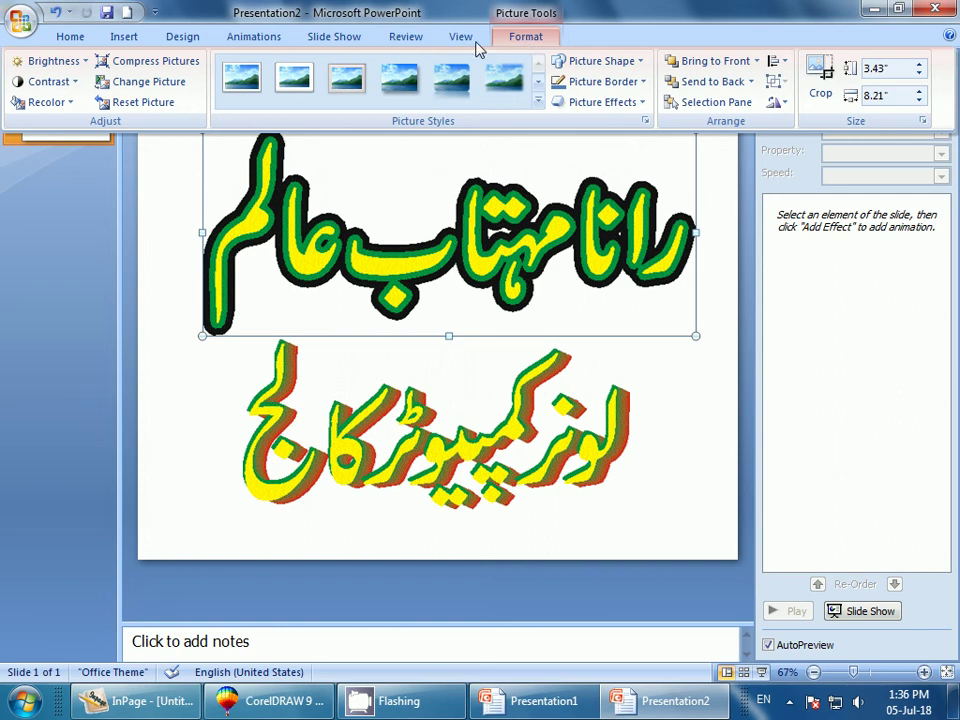
{"action": "left_click", "coordinate": [50, 103]}
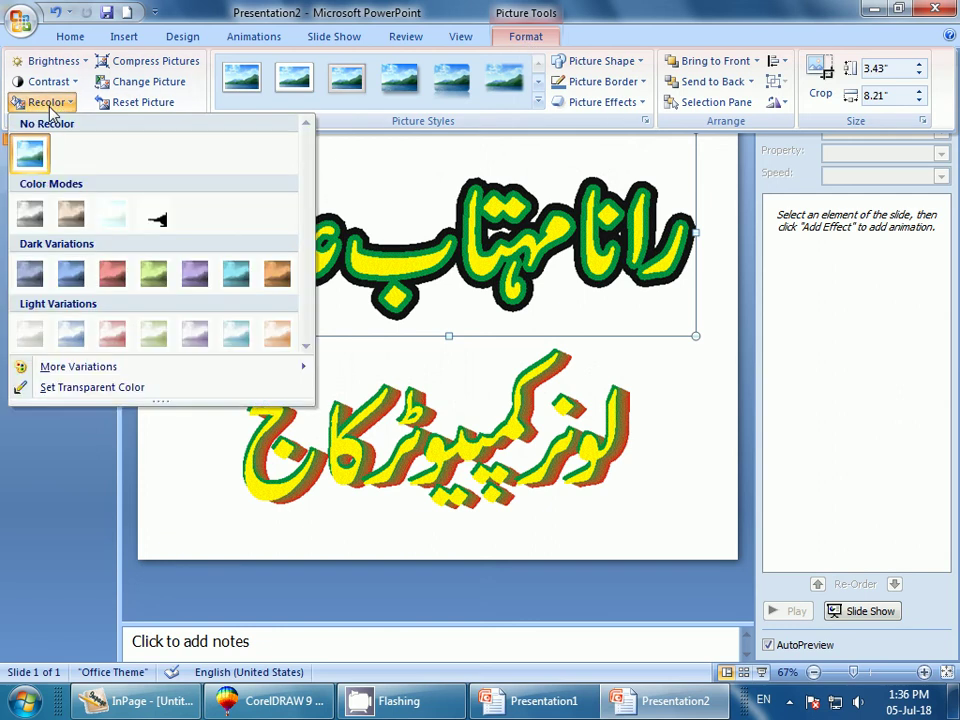
{"action": "left_click", "coordinate": [92, 388]}
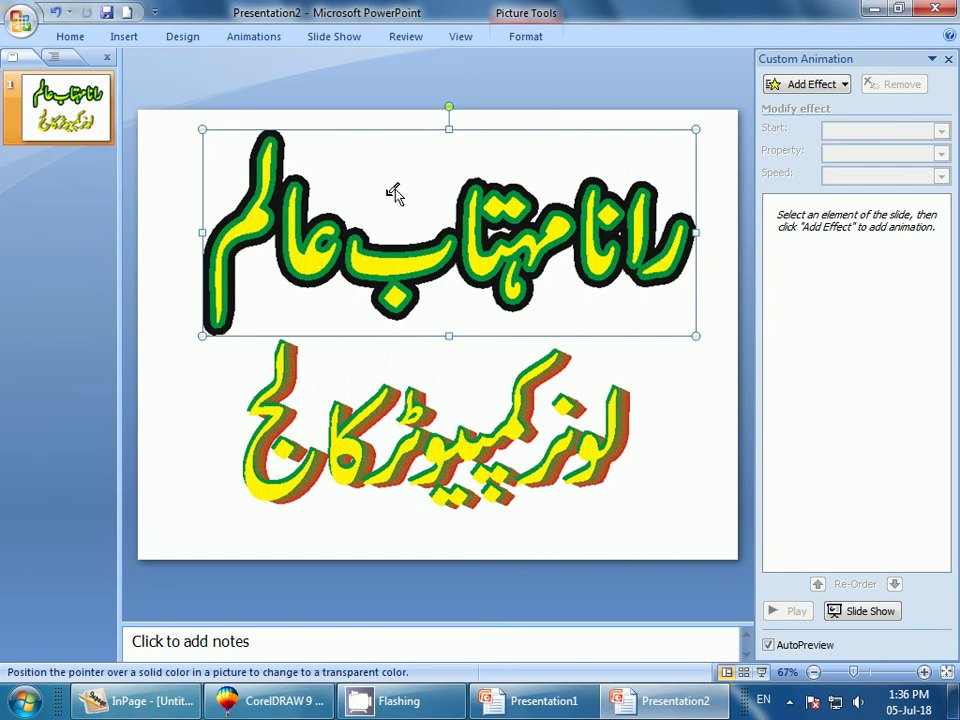
{"action": "left_click", "coordinate": [394, 193]}
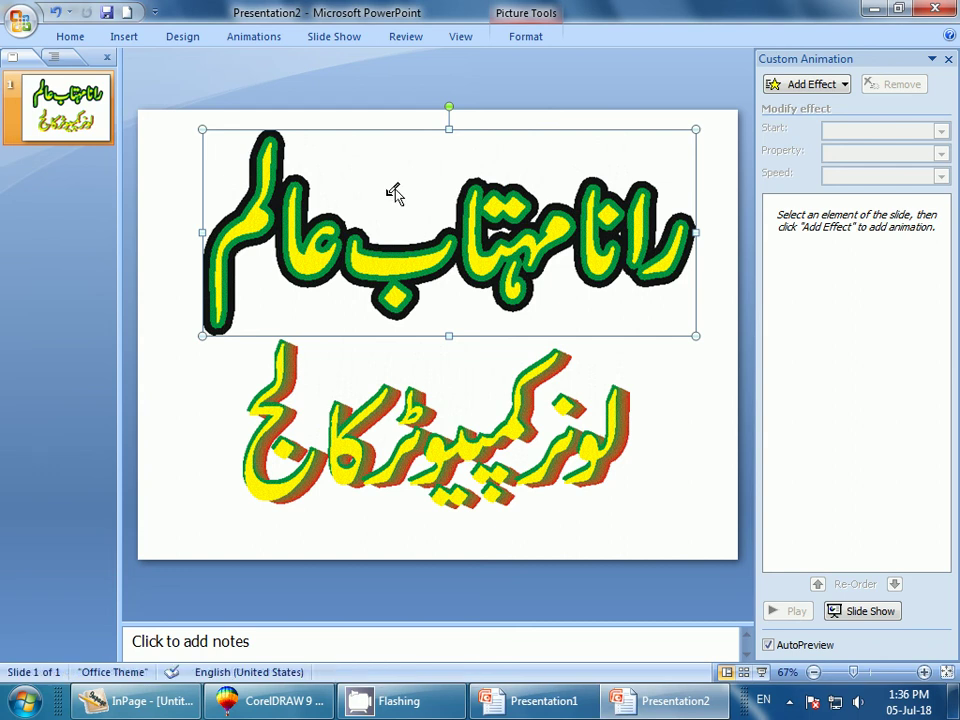
Make the college name picture's white background transparent the same way.
{"action": "left_click", "coordinate": [412, 440]}
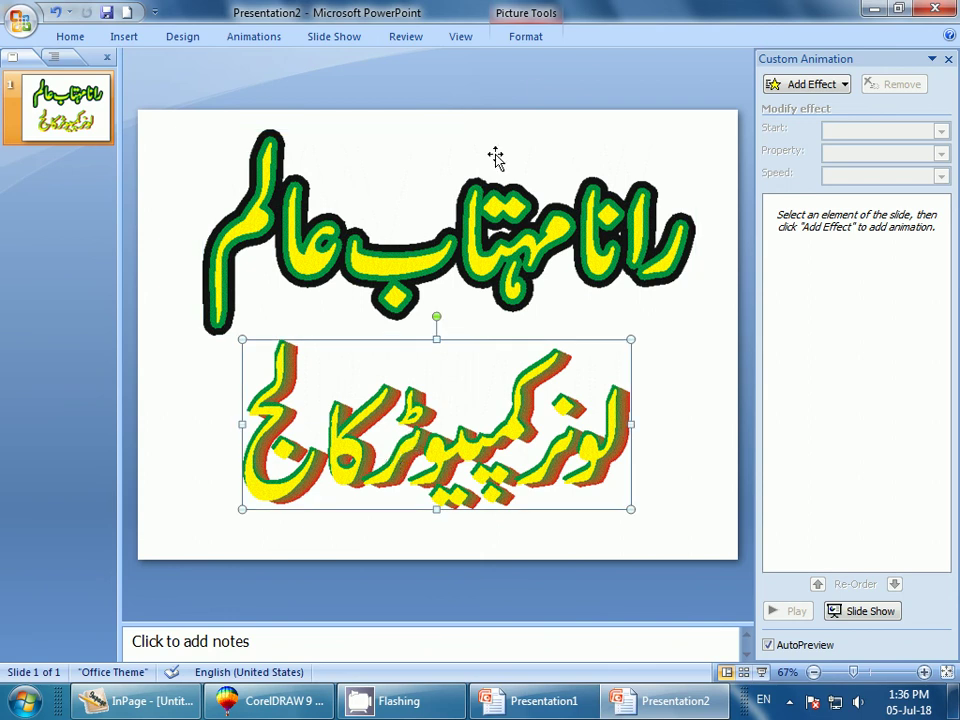
{"action": "left_click", "coordinate": [523, 40]}
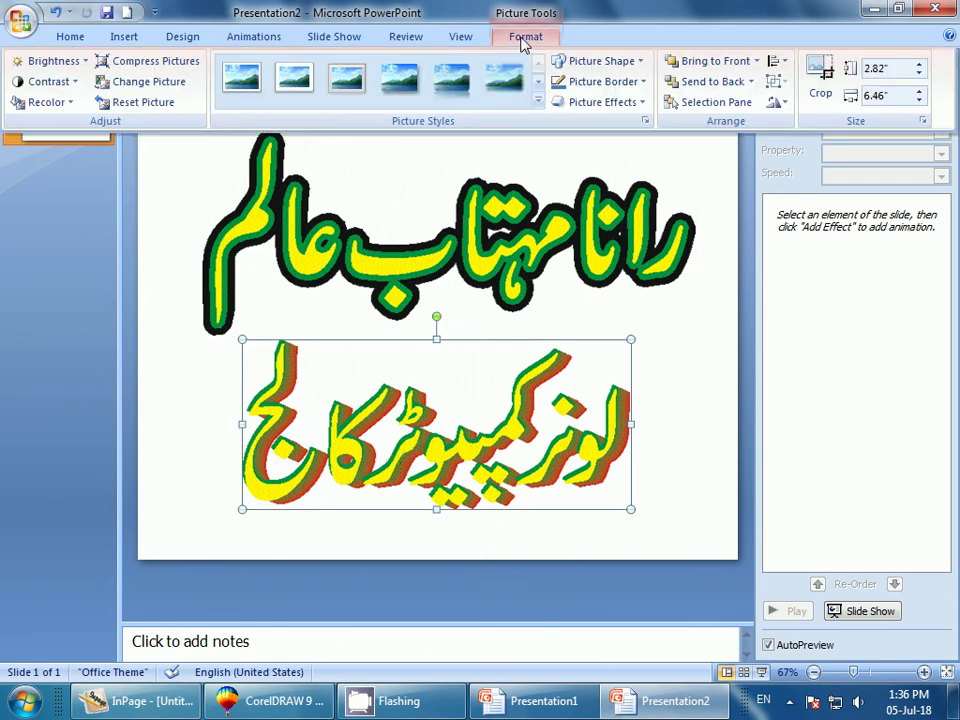
{"action": "left_click", "coordinate": [48, 102]}
{"action": "left_click", "coordinate": [72, 395]}
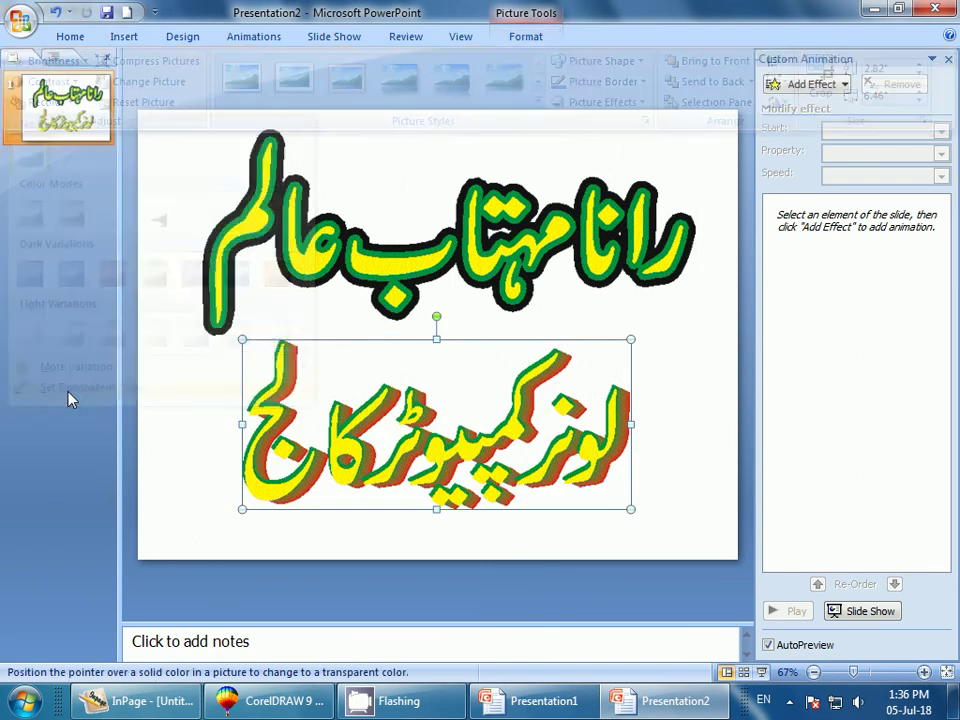
{"action": "left_click", "coordinate": [328, 368]}
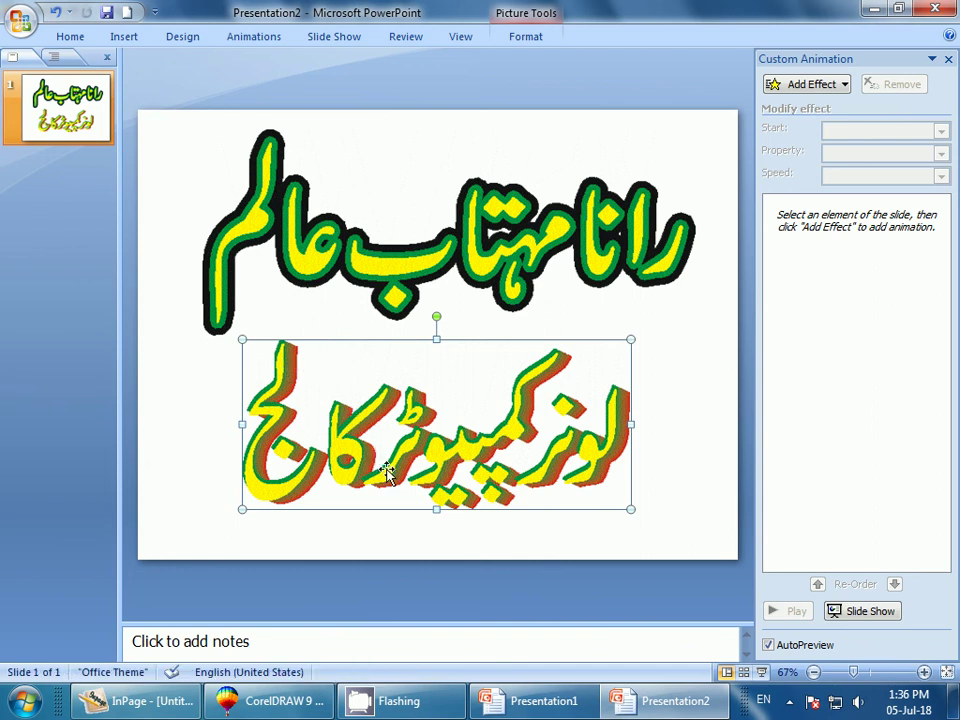
Enlarge the college name picture and place it under the name title.
{"action": "left_click_drag", "start_coordinate": [393, 469], "coordinate": [393, 379]}
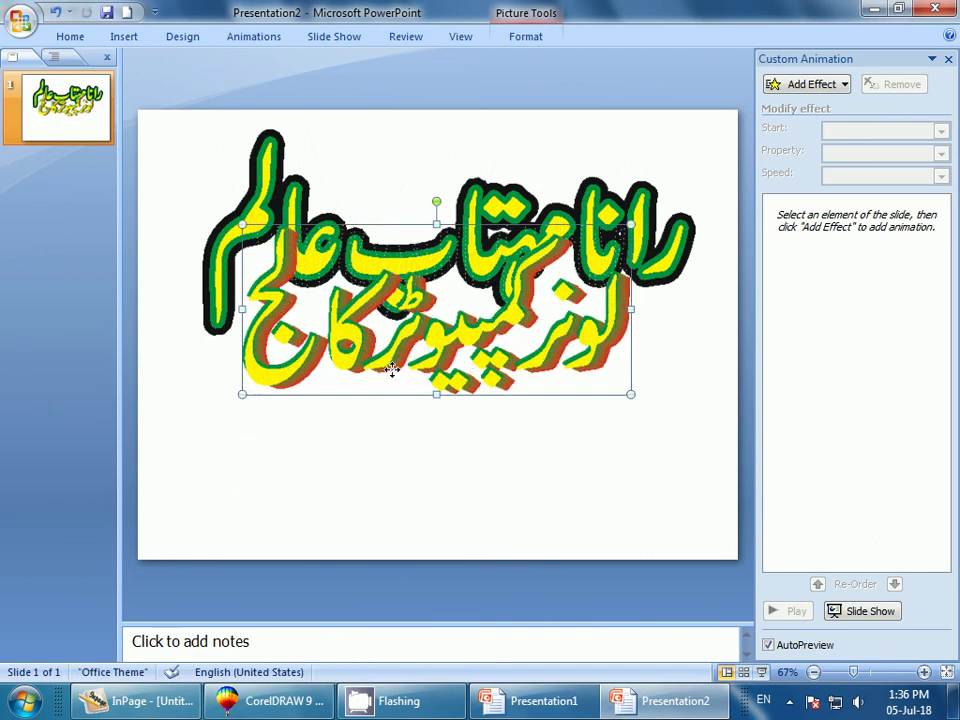
{"action": "left_click_drag", "start_coordinate": [393, 379], "coordinate": [392, 444]}
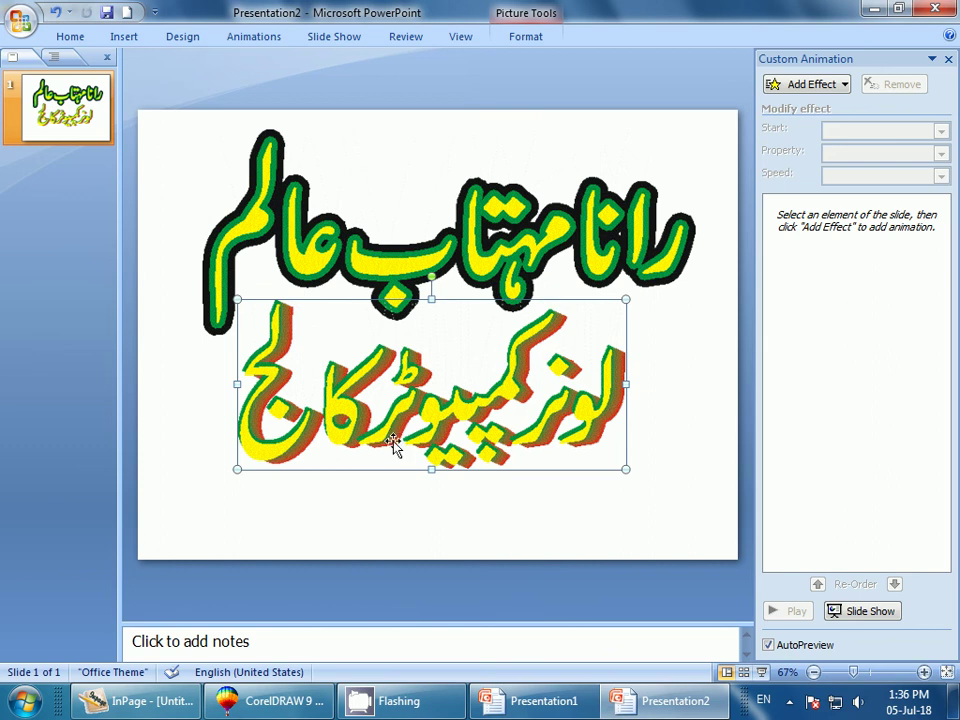
{"action": "left_click_drag", "start_coordinate": [634, 476], "coordinate": [731, 516]}
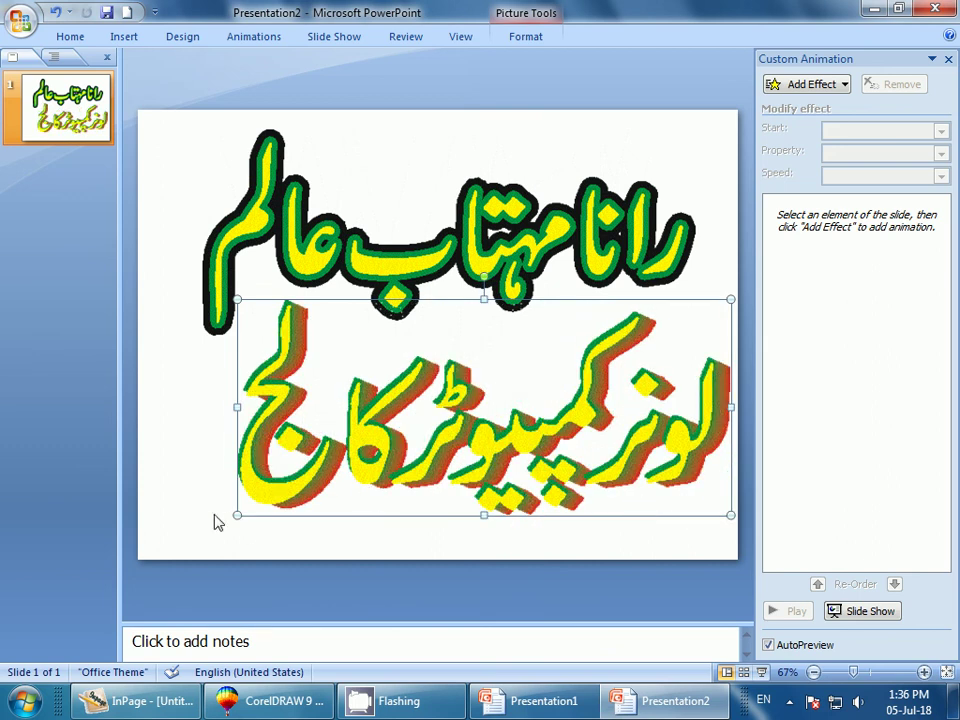
{"action": "left_click_drag", "start_coordinate": [236, 517], "coordinate": [212, 526]}
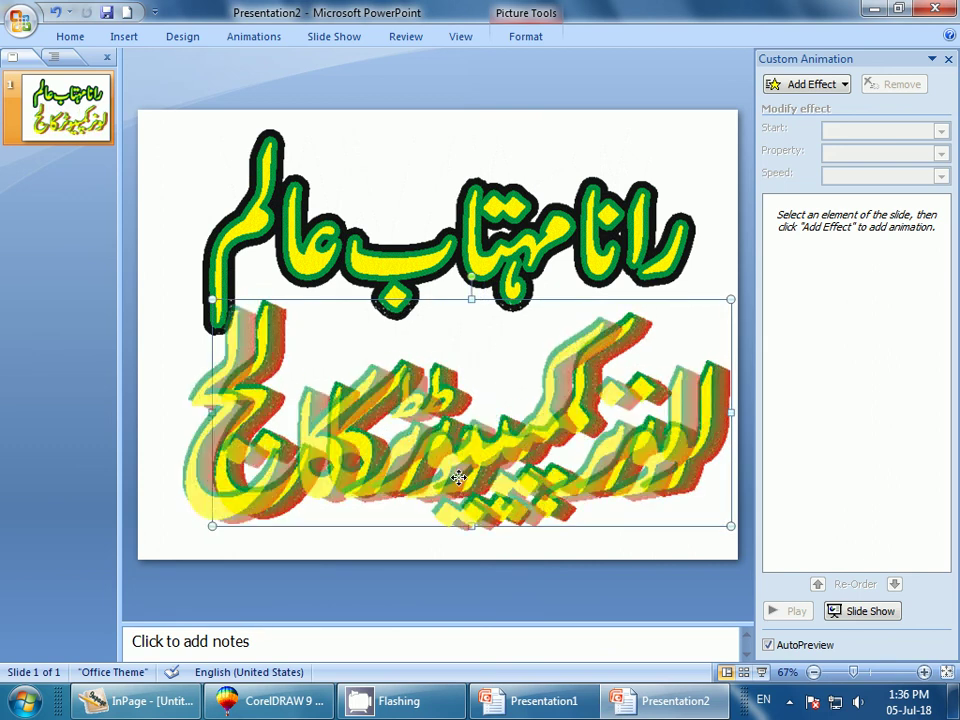
{"action": "left_click_drag", "start_coordinate": [458, 493], "coordinate": [460, 489]}
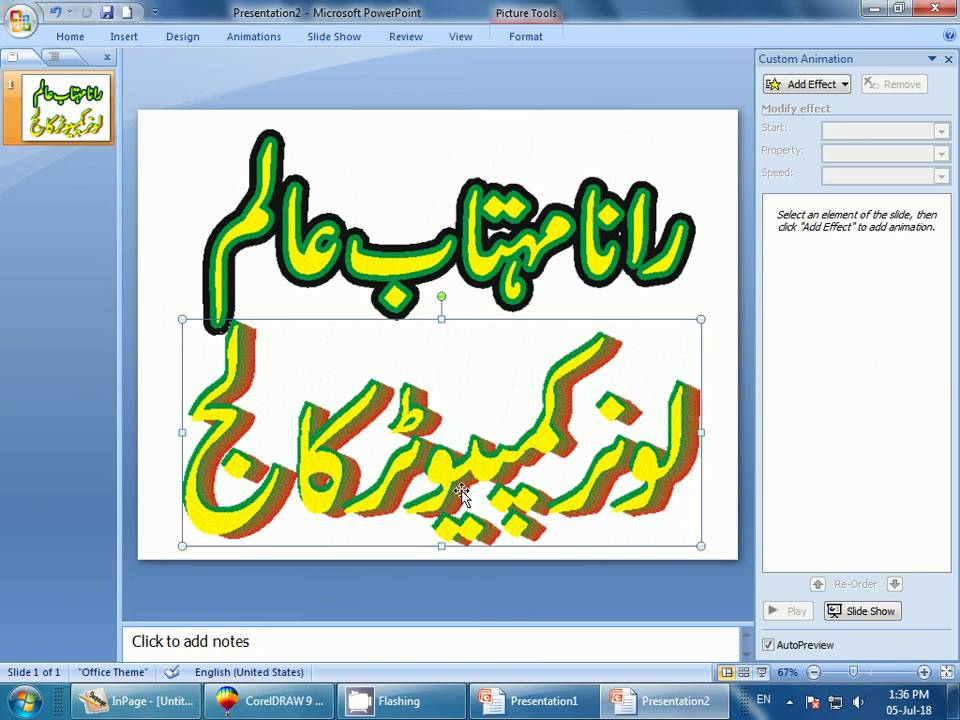
Make the college name picture slightly narrower and check the slide layout.
{"action": "left_click", "coordinate": [402, 190]}
{"action": "left_click", "coordinate": [180, 268]}
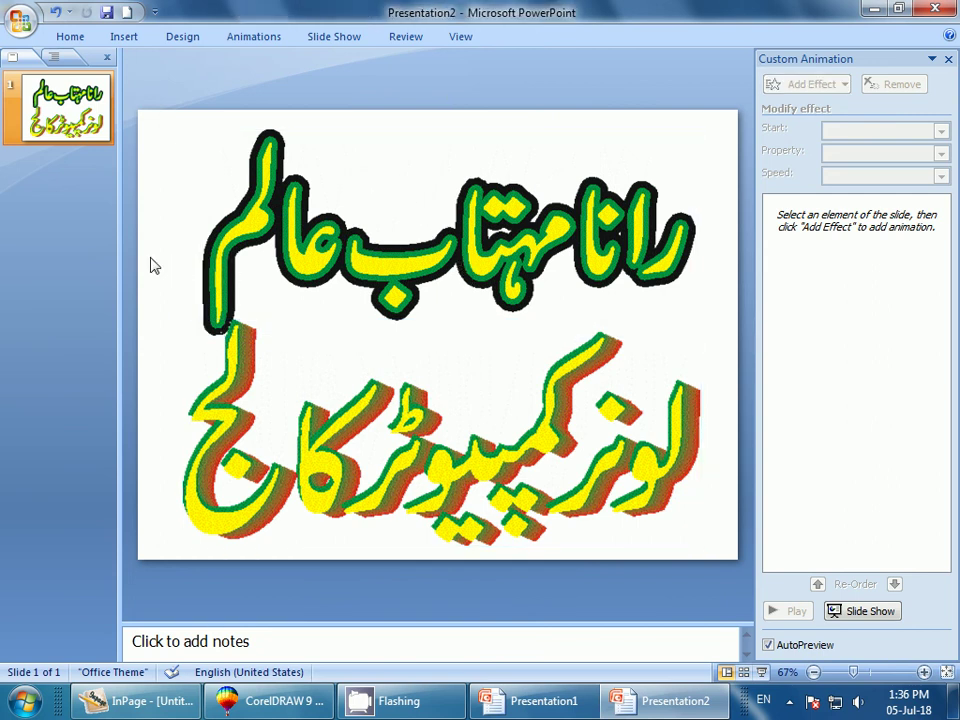
{"action": "left_click", "coordinate": [255, 475]}
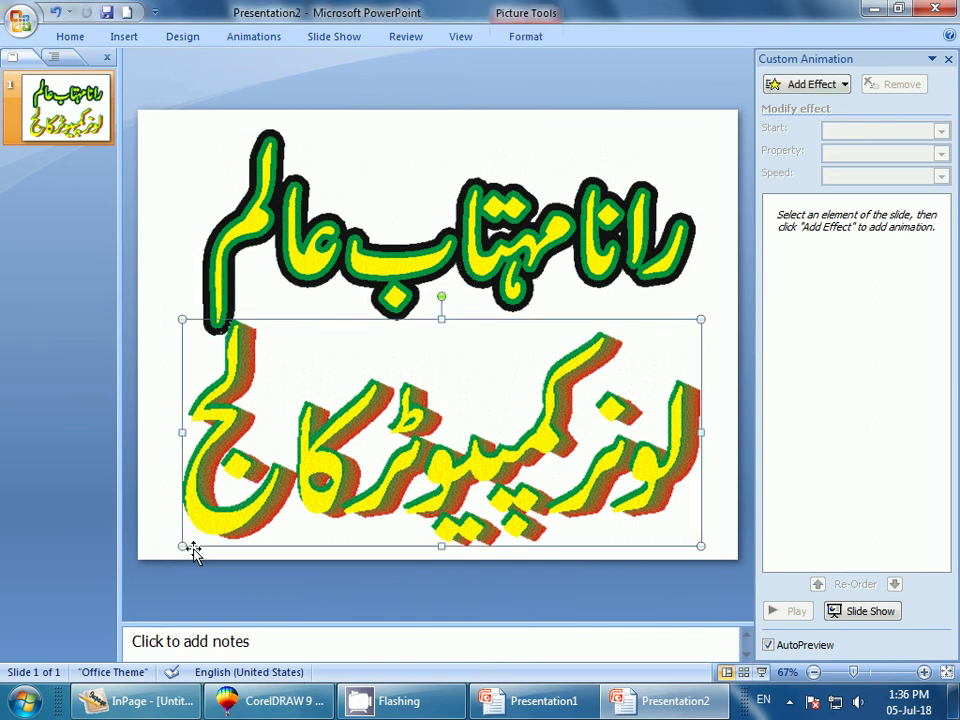
{"action": "left_click_drag", "start_coordinate": [188, 550], "coordinate": [212, 520]}
{"action": "left_click", "coordinate": [163, 295]}
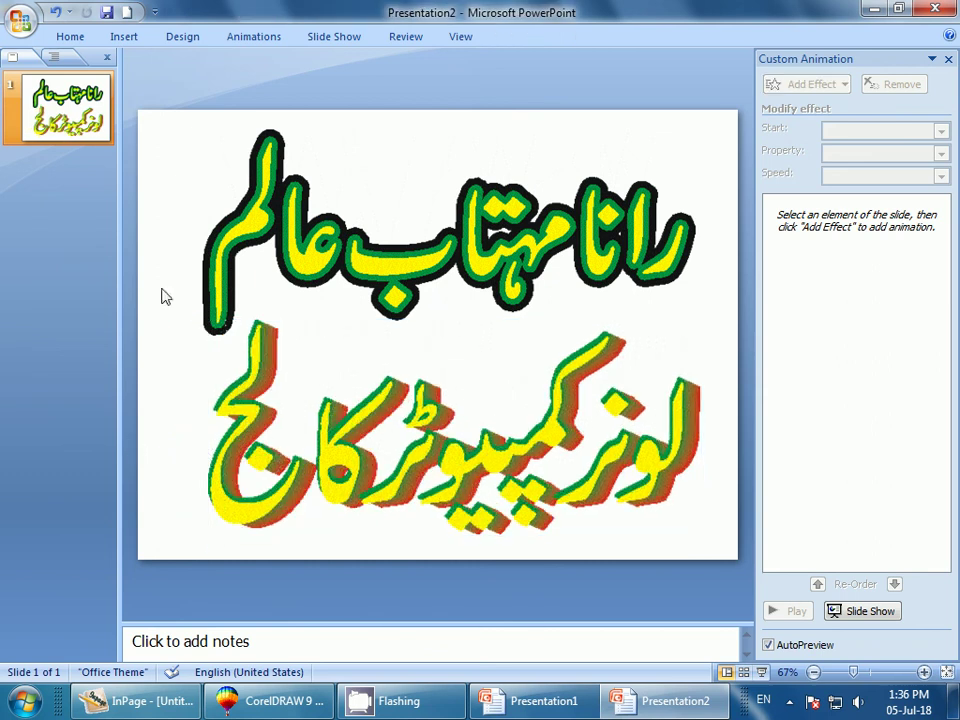
{"action": "left_click", "coordinate": [375, 287]}
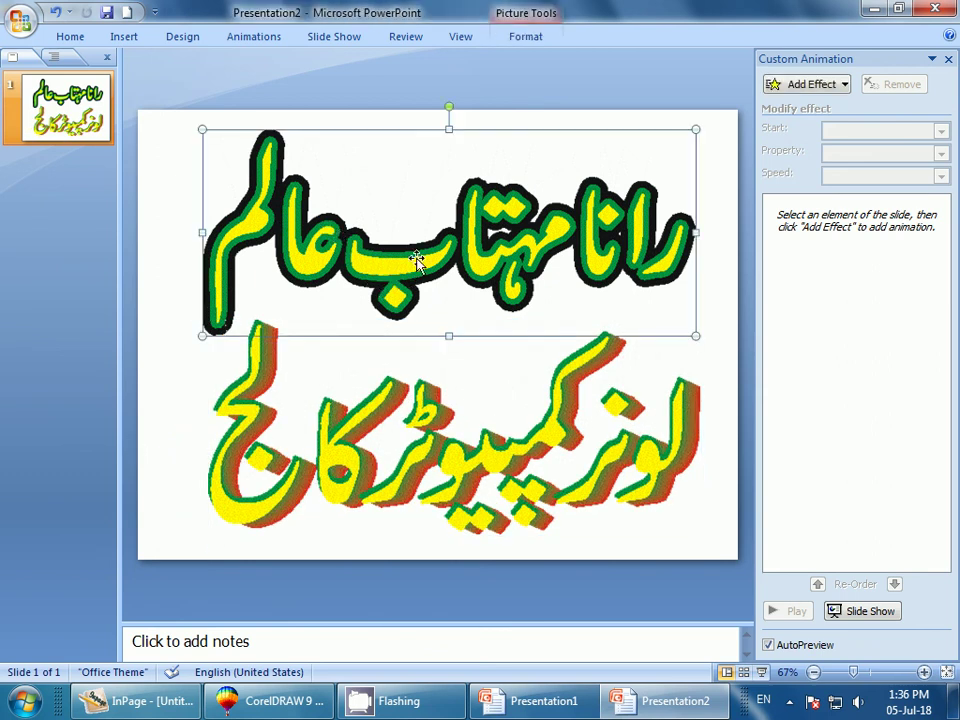
Add on-click entrance effects: Magnify on the Urdu name title, Bounce on the college-name picture.
{"action": "left_click", "coordinate": [770, 86]}
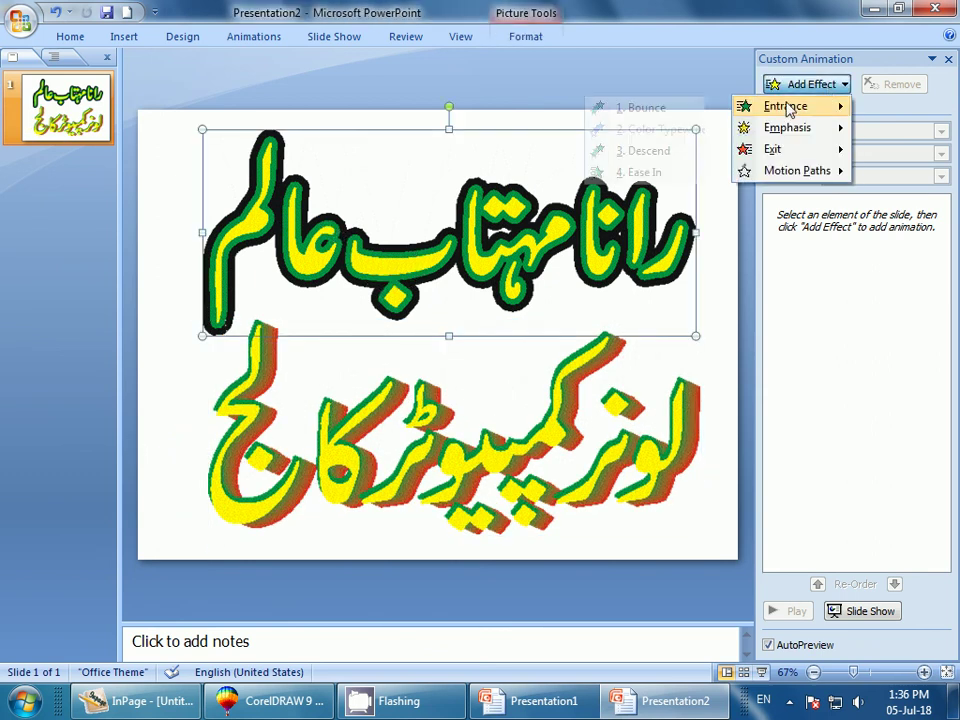
{"action": "mouse_move", "coordinate": [786, 106]}
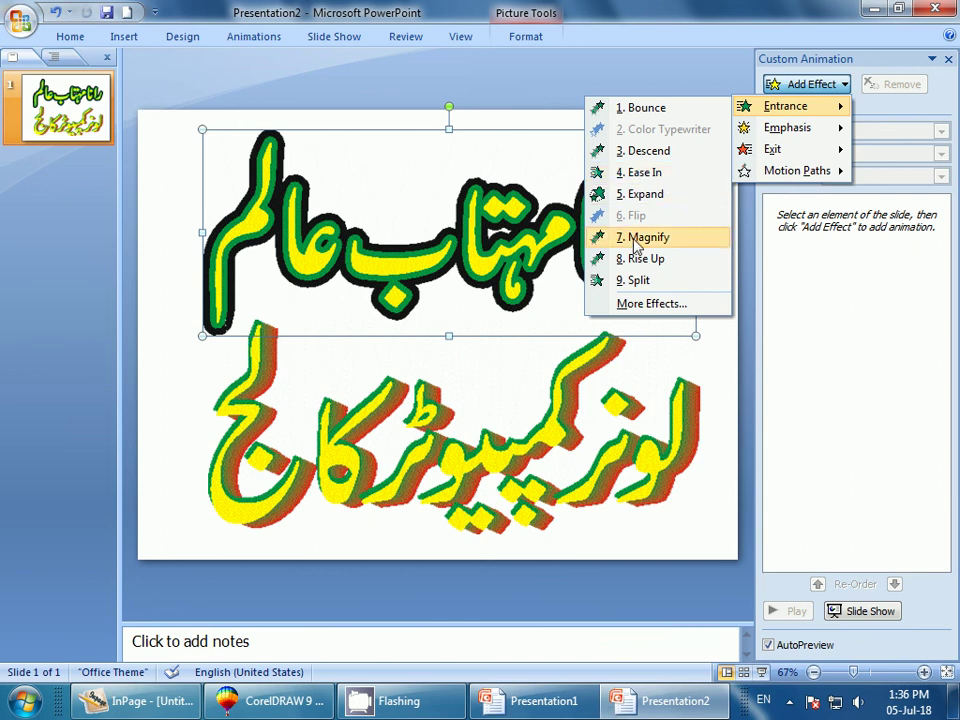
{"action": "left_click", "coordinate": [636, 240]}
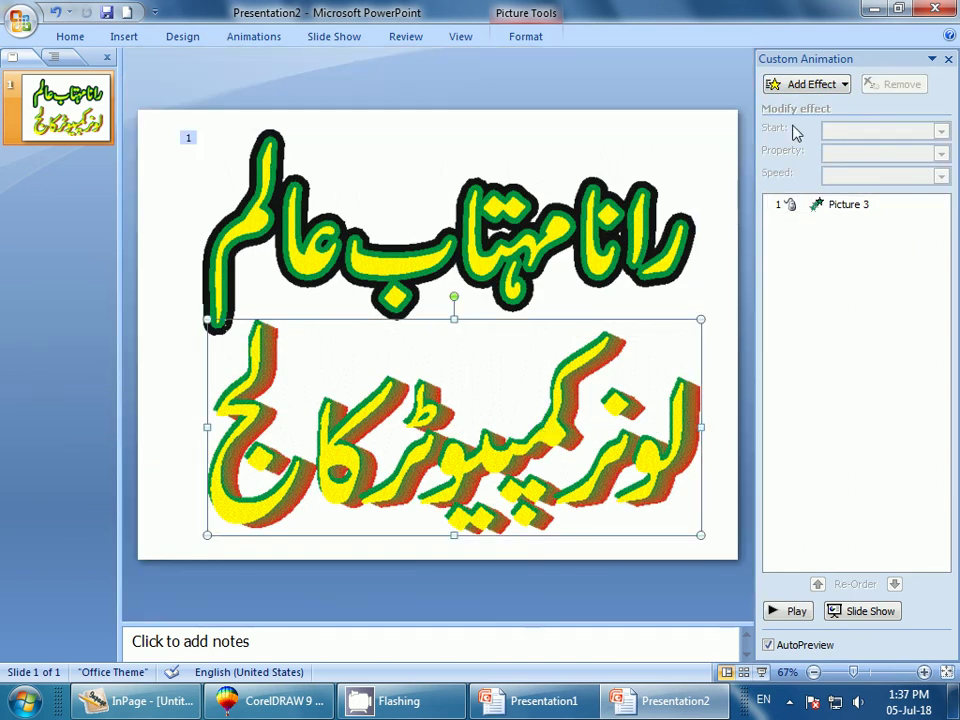
{"action": "left_click", "coordinate": [800, 86]}
{"action": "mouse_move", "coordinate": [786, 106]}
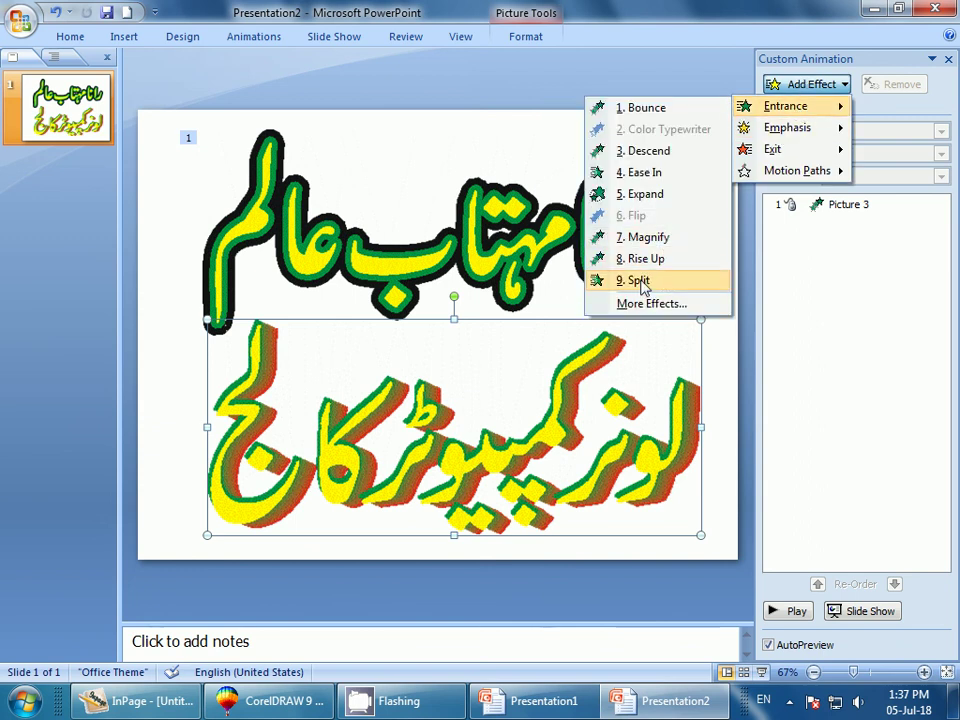
{"action": "left_click", "coordinate": [636, 108]}
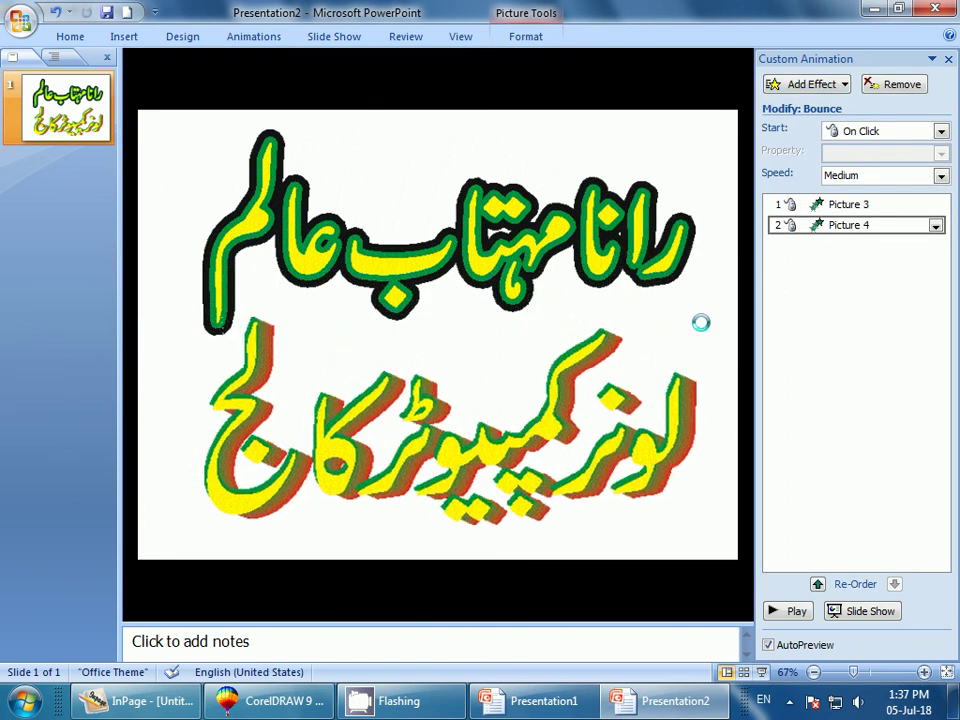
{"action": "key", "text": "F5"}
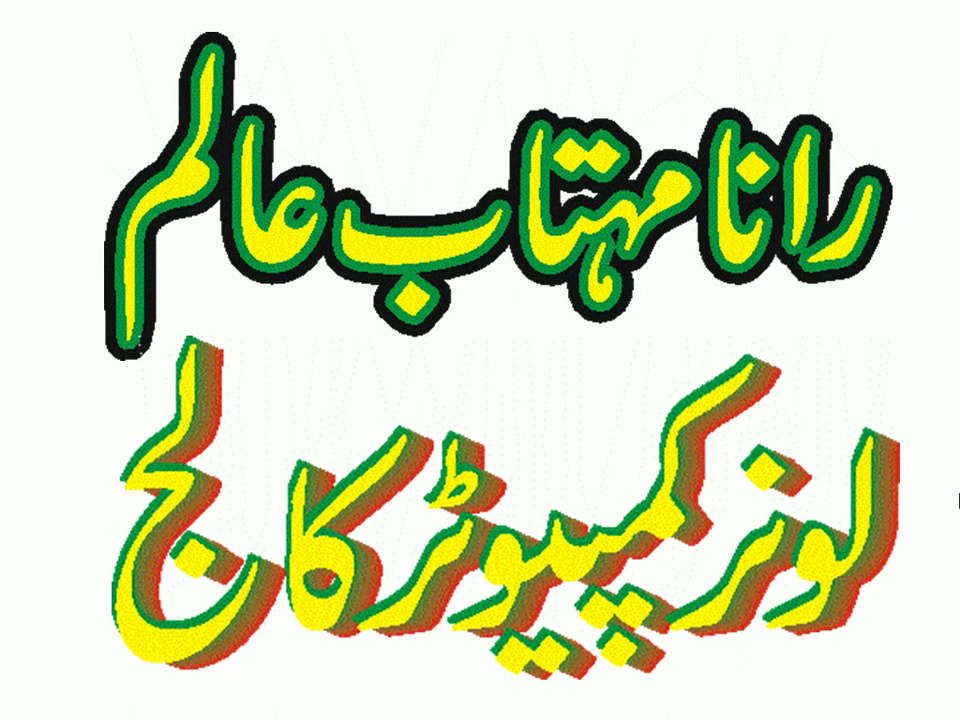
{"action": "key", "text": "Escape"}
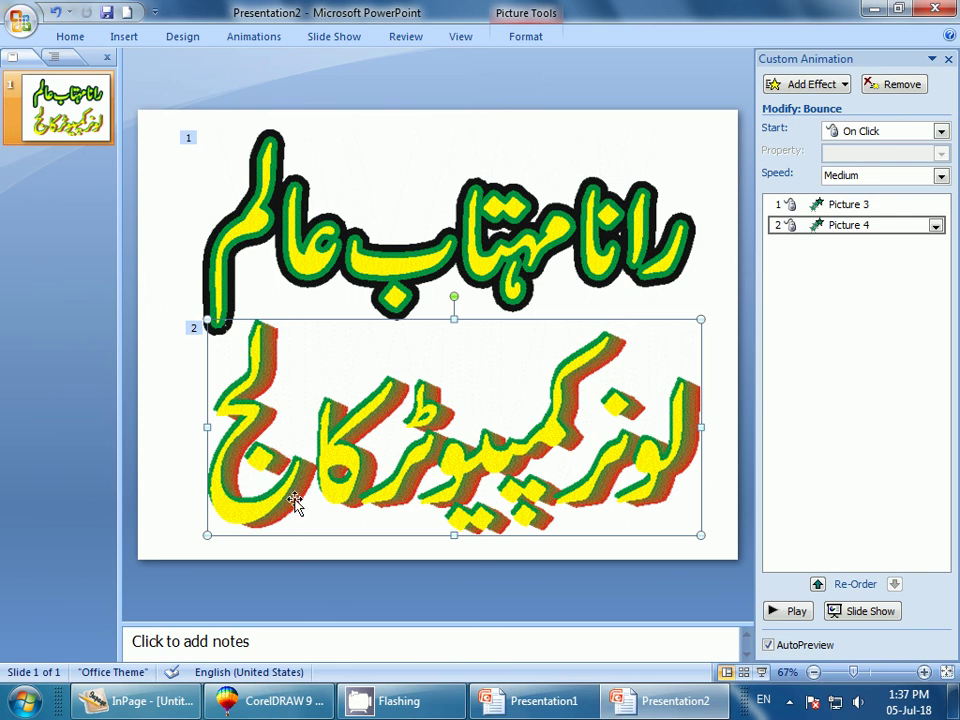
Bring CorelDRAW 9's Graphic1 drawing with the extruded Urdu college name back to the front.
{"action": "left_click", "coordinate": [247, 705]}
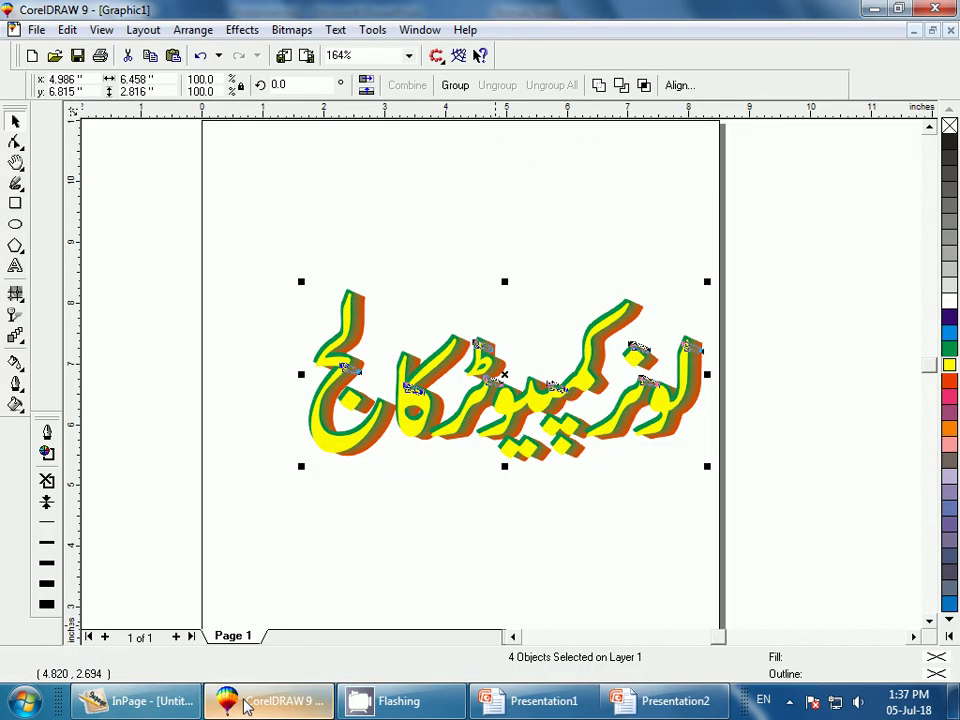